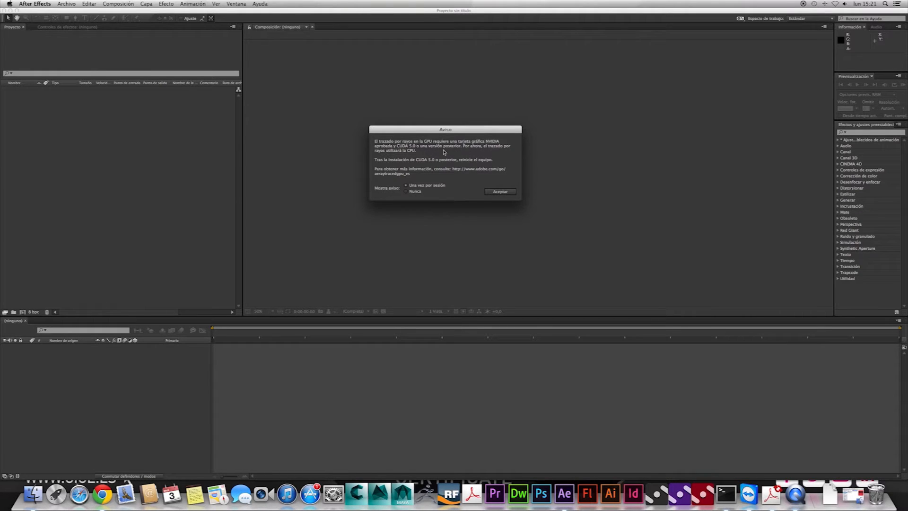
Step: Dismiss the GPU ray-tracing notice and close the After Effects welcome screen
left_click_drag(465, 130, 458, 110)
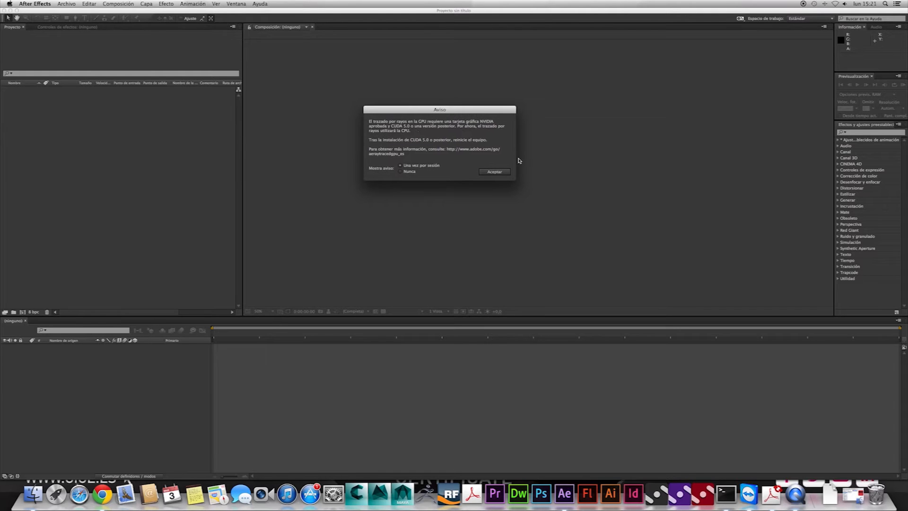
left_click(495, 173)
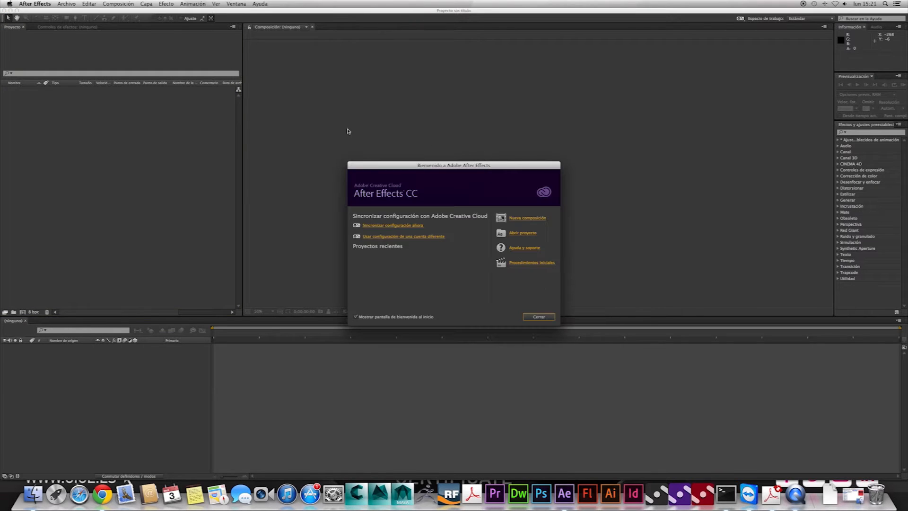
left_click(548, 316)
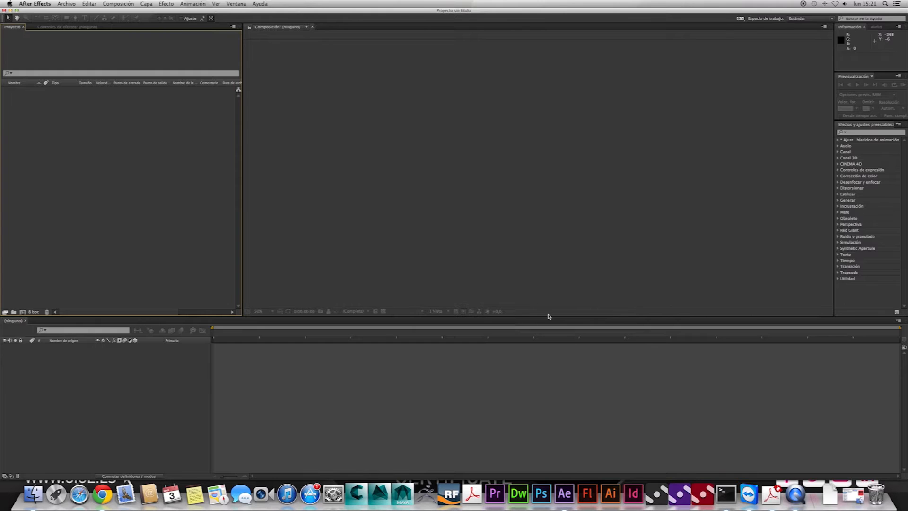
scroll(74, 111, "right", 2)
Step: Switch to Finder and browse the Documents folder in column view to the Blackmagic Production Camera 4K Shots folder
left_click(32, 494)
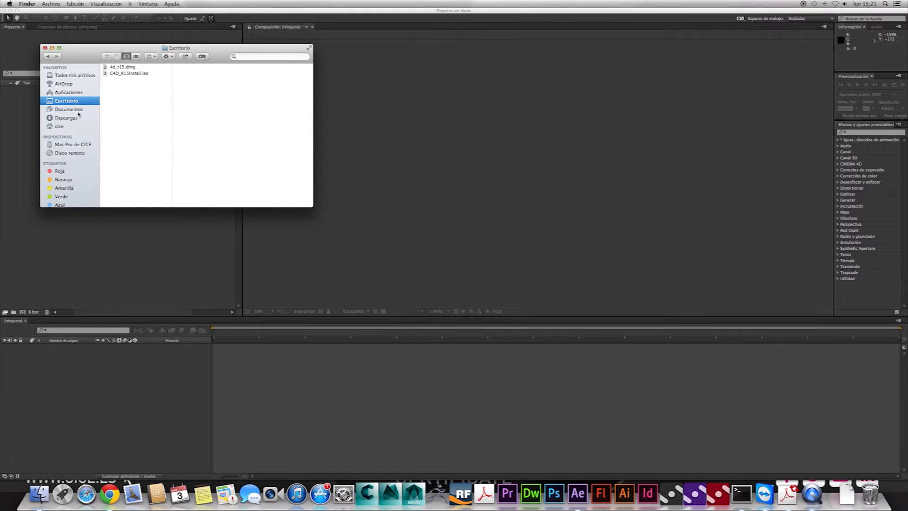
left_click(77, 111)
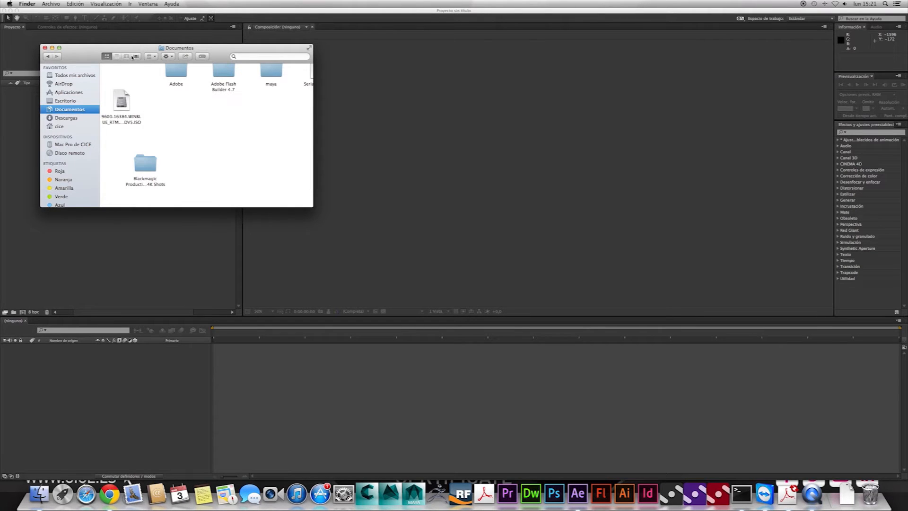
left_click(116, 56)
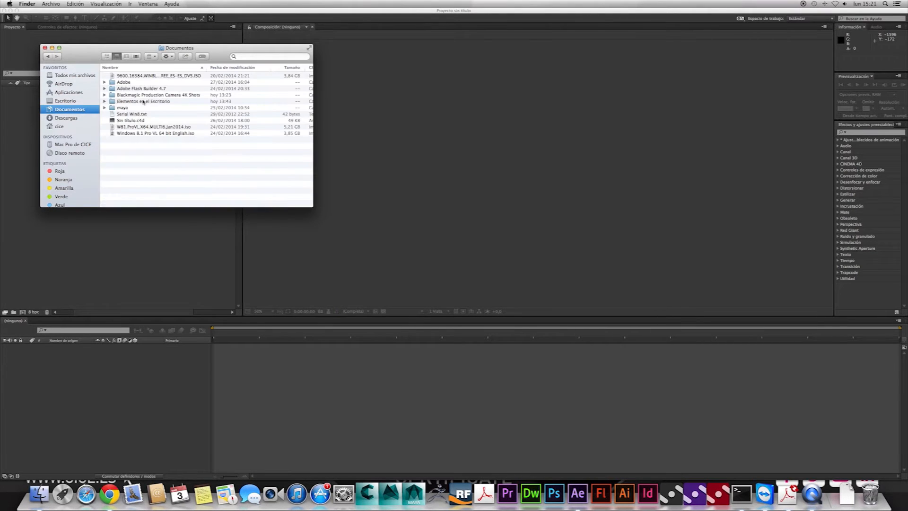
left_click(126, 56)
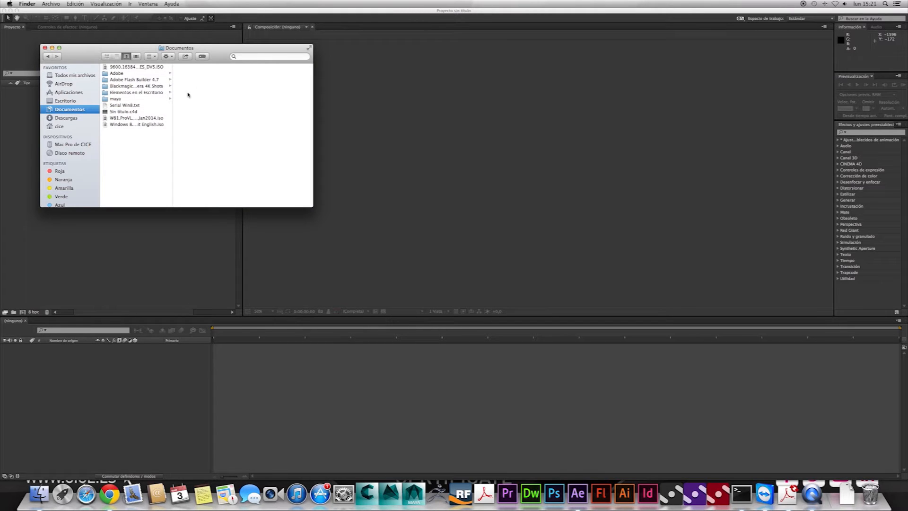
left_click(151, 93)
left_click(155, 87)
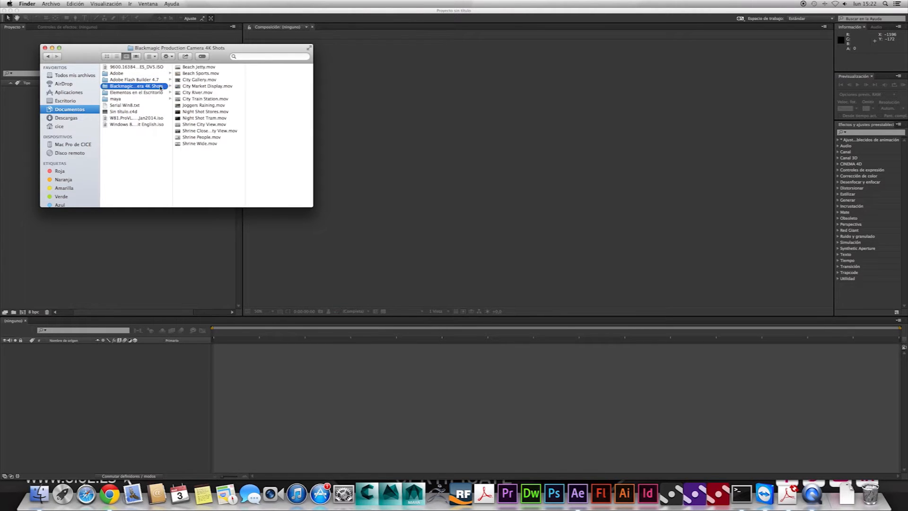
Step: Preview the Beach Jetty.mov and Night Shot Stores.mov clips with Quick Look
left_click(197, 68)
left_click_drag(264, 48, 409, 109)
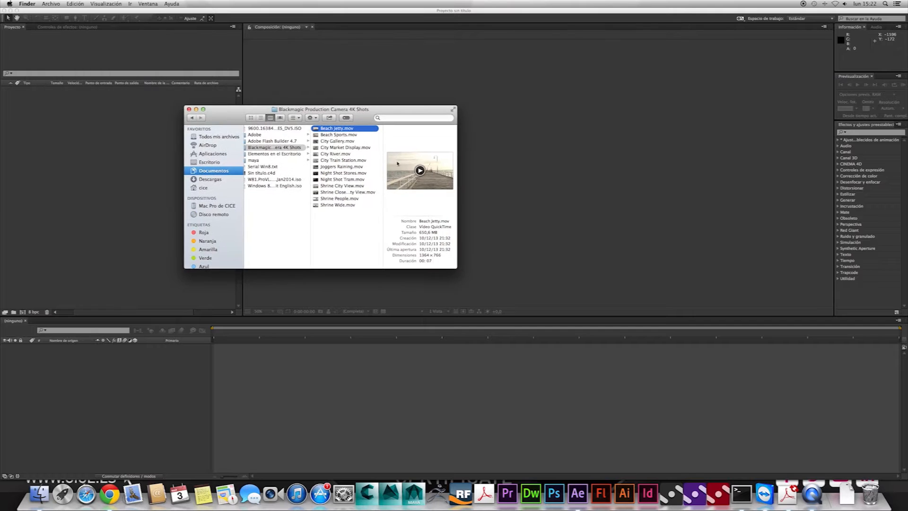
key("space")
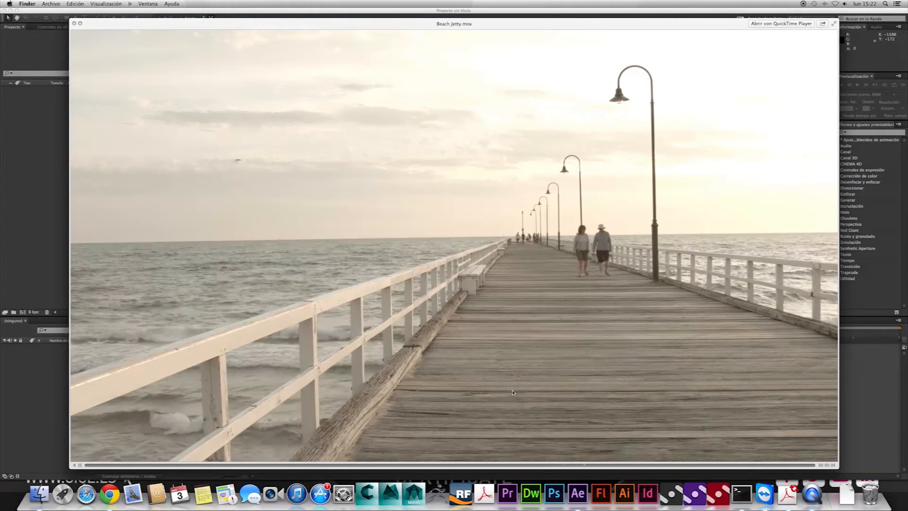
key("space")
left_click(345, 174)
key("space")
key("space")
Step: Switch back to After Effects and import every clip from Beach Jetty.mov through Shrine Wide.mov as footage
left_click(113, 132)
key("super+i")
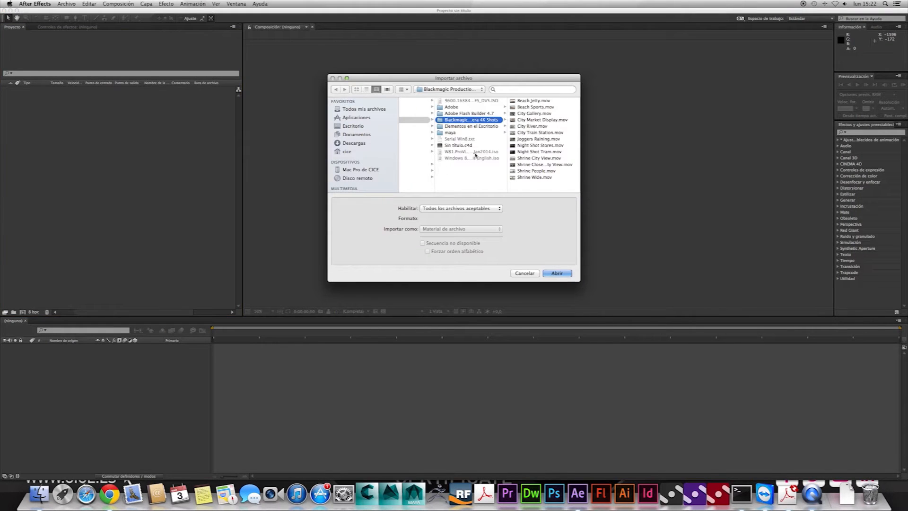
left_click(525, 102)
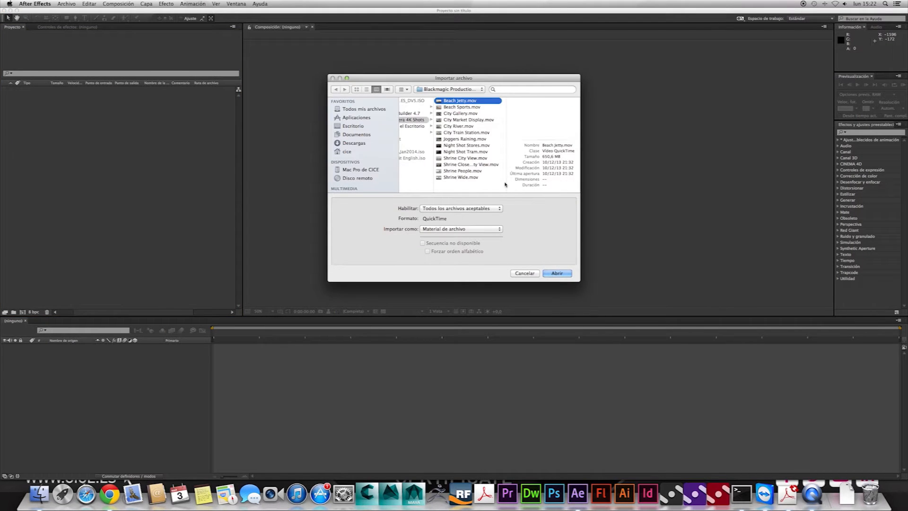
left_click(448, 177)
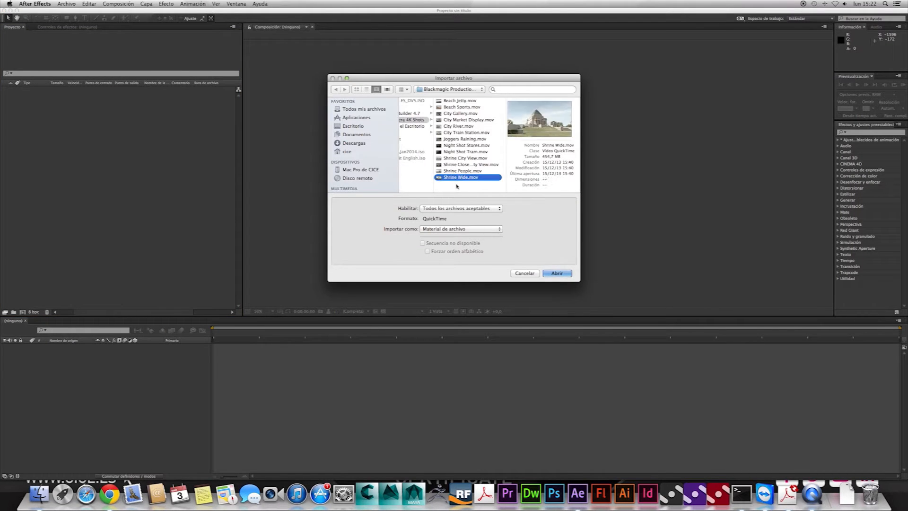
left_click(463, 101, "shift")
key("Return")
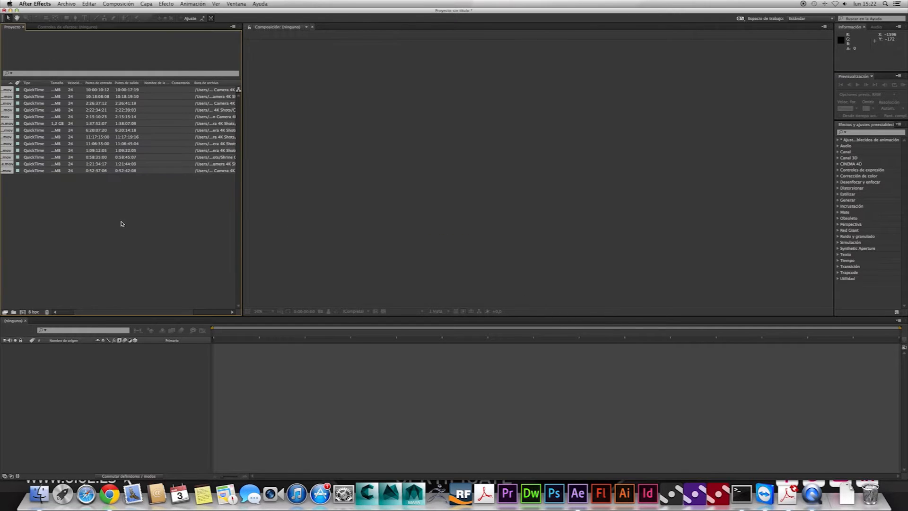
left_click(67, 246)
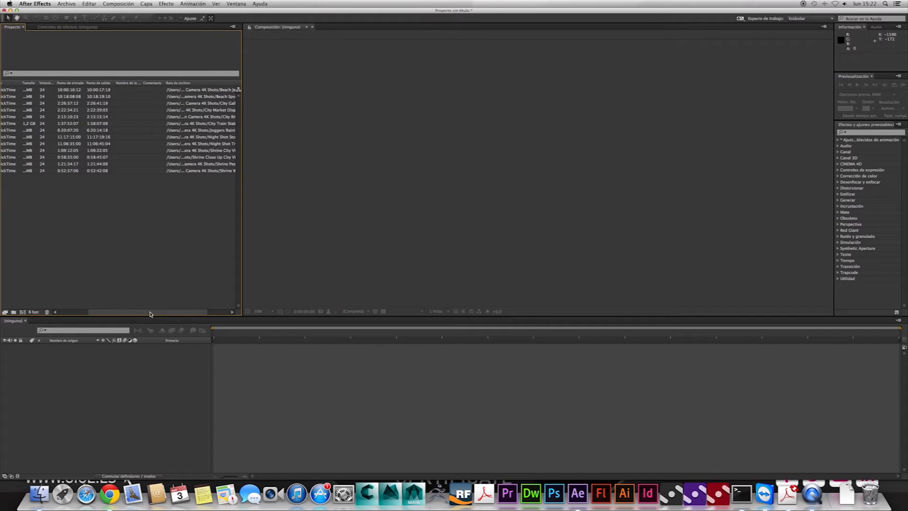
left_click_drag(148, 312, 75, 308)
Step: Create a composition named Master with the HDTV 1080 25 preset and a 30-second duration
left_click(89, 363)
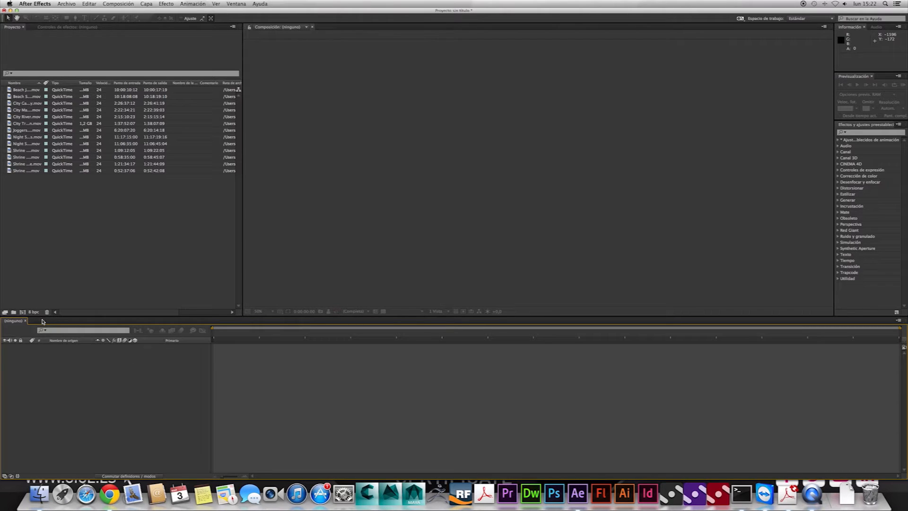
left_click(23, 313)
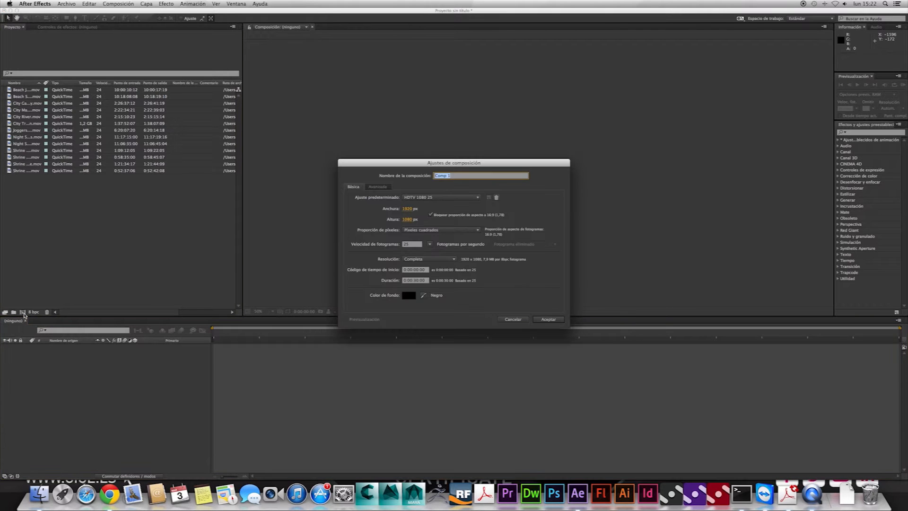
type("Master")
key("Return")
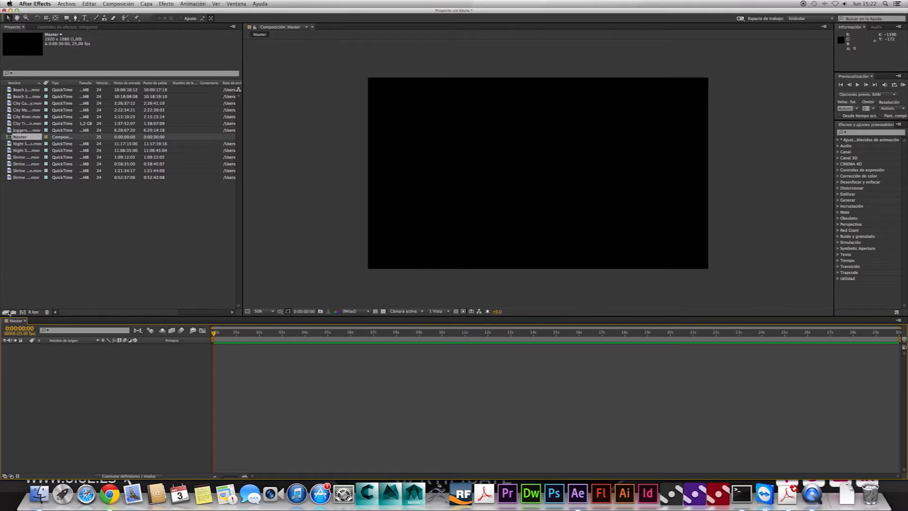
Step: Add a 1920 x 1080 px solid layer named Particulas to the Master composition
right_click(104, 377)
mouse_move(131, 380)
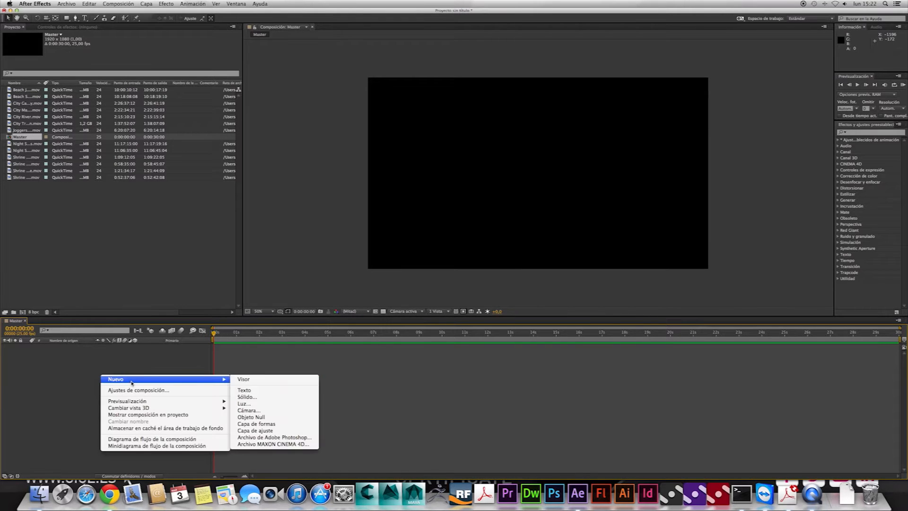
left_click(292, 397)
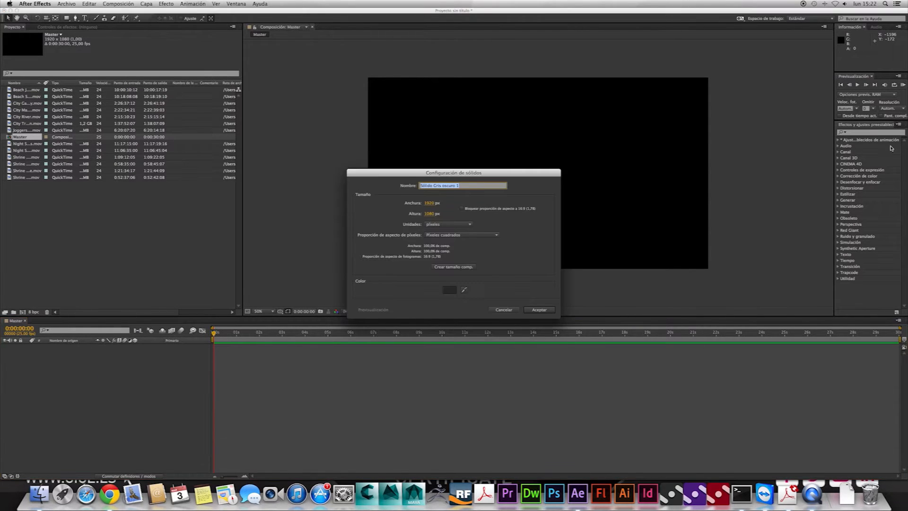
type("F")
type("articulas")
key("Return")
Step: Try to find the Trapcode effects by searching the effects list for "trapcode"
left_click(864, 133)
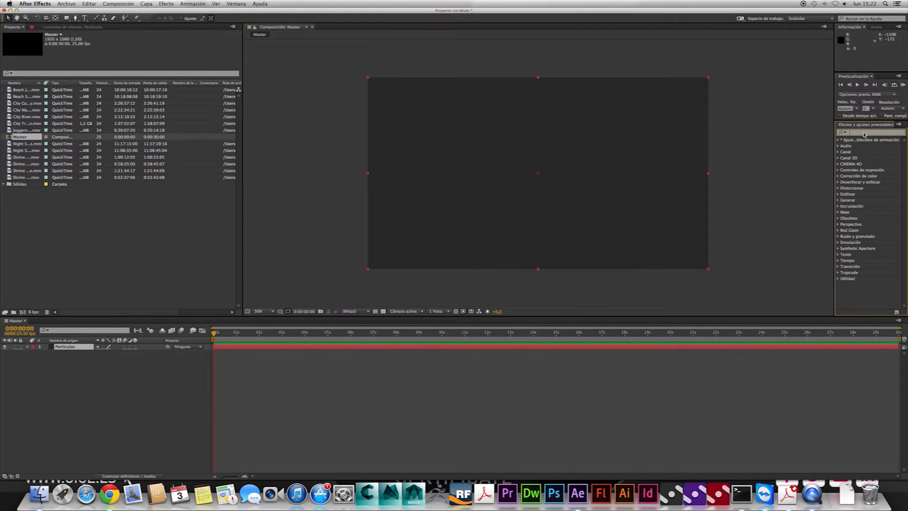
type("t")
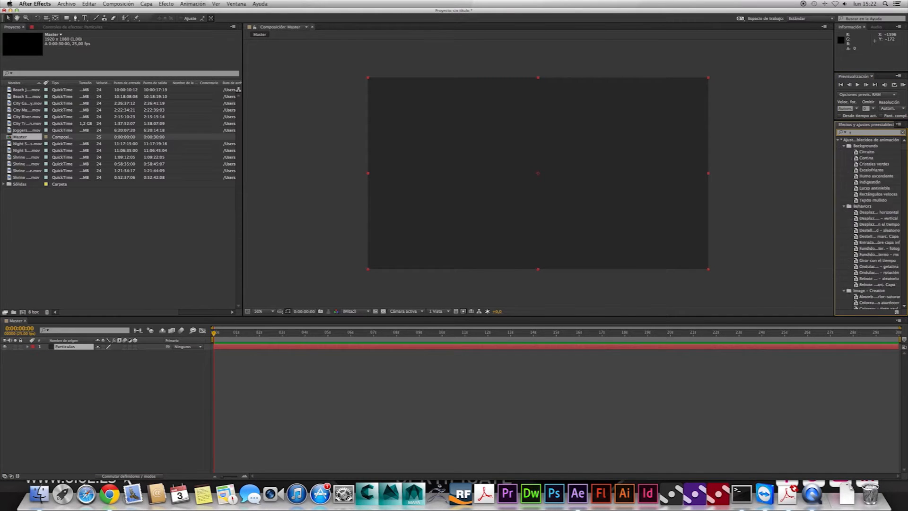
type("rapcode")
key("BackSpace")
key("BackSpace")
key("BackSpace")
key("BackSpace")
key("BackSpace")
key("BackSpace")
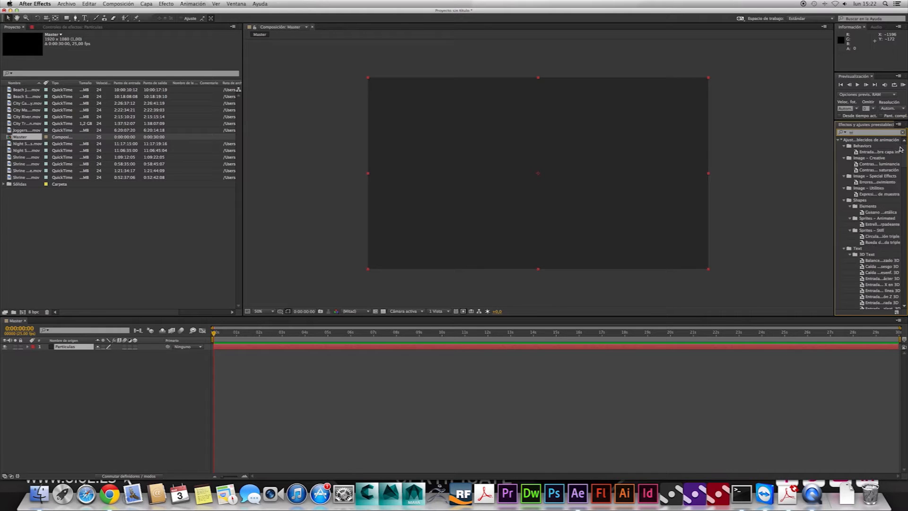
Step: Apply the Trapcode Particular effect to the Particulas layer
left_click(838, 273)
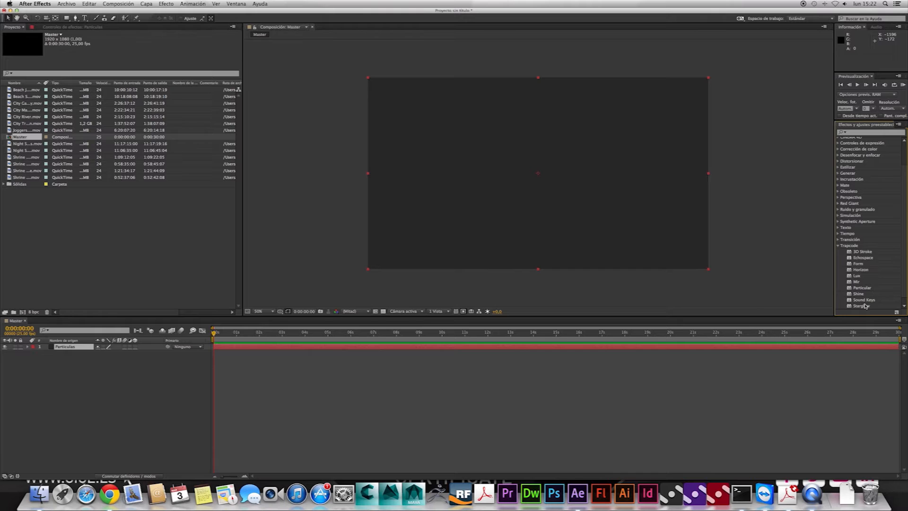
scroll(892, 277, "down", 1)
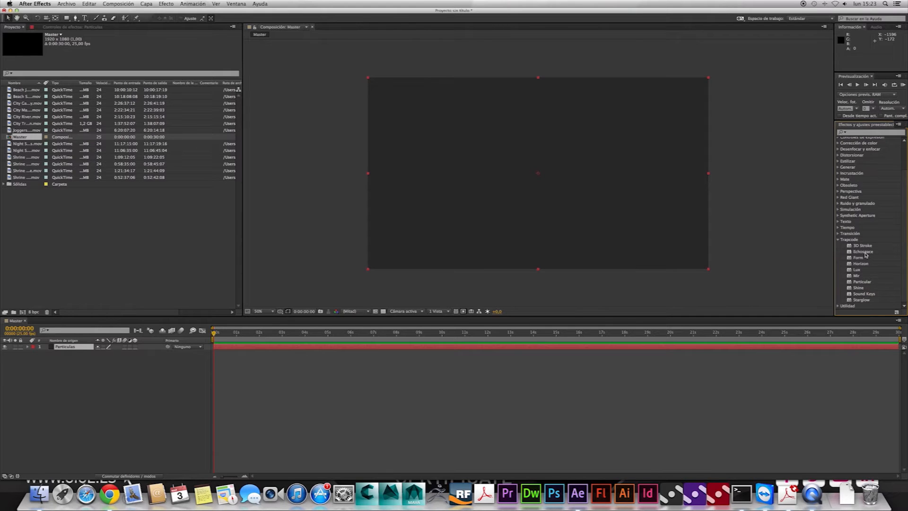
double_click(865, 283)
Step: Play the composition and scrub back through the timeline to examine the default particle emission
key("space")
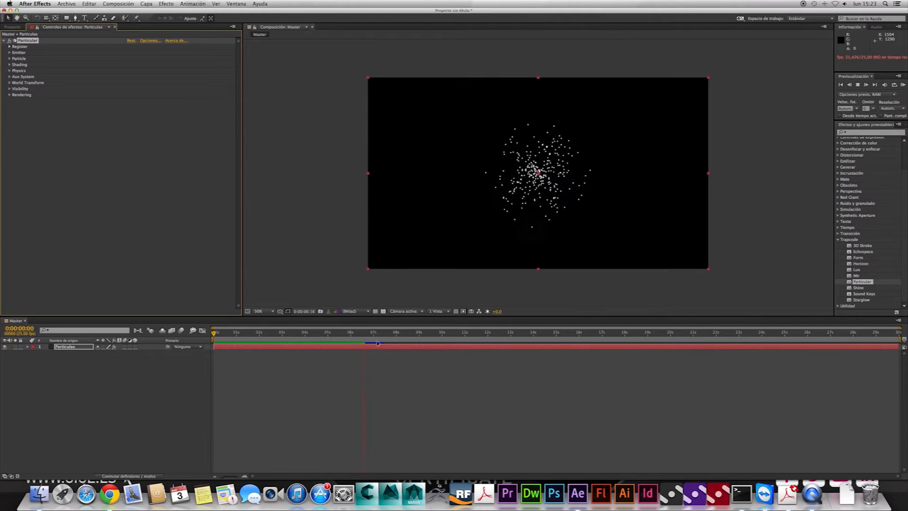
key("space")
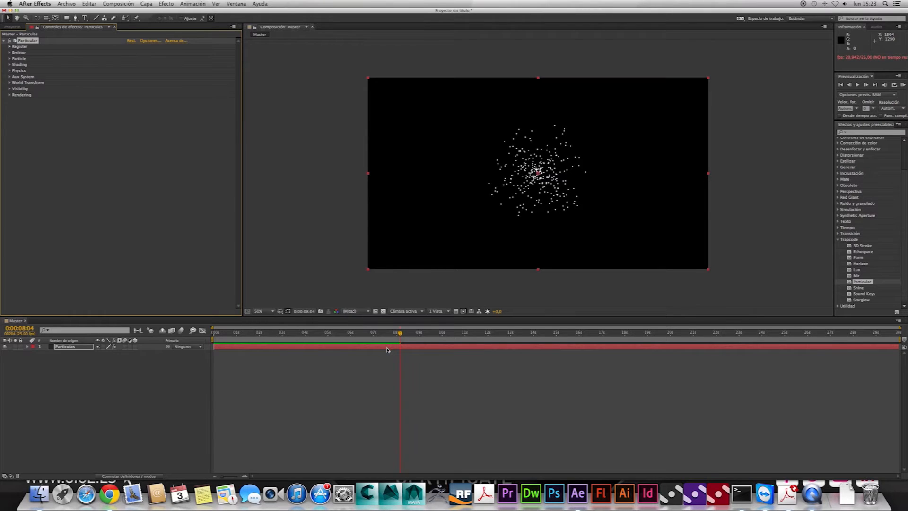
left_click_drag(390, 333, 320, 341)
key("space")
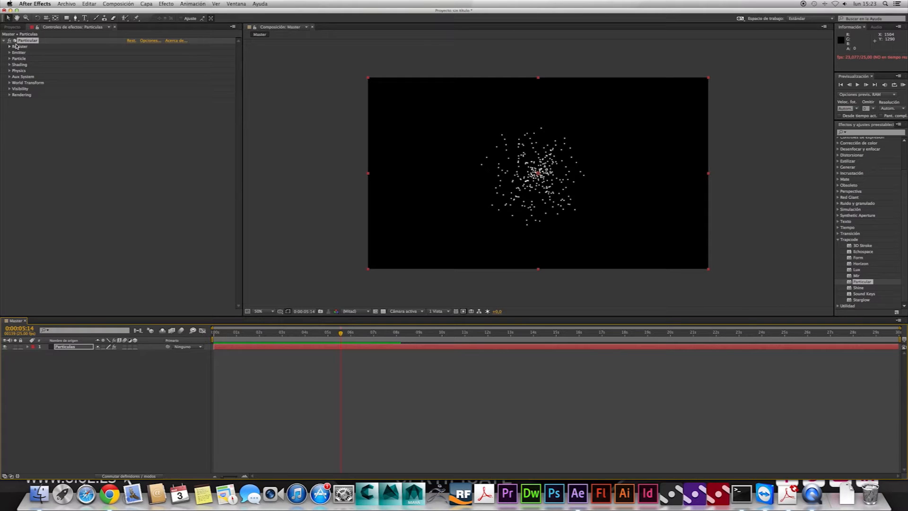
Step: Add a second solid layer to the Master composition with the default name and settings
right_click(115, 389)
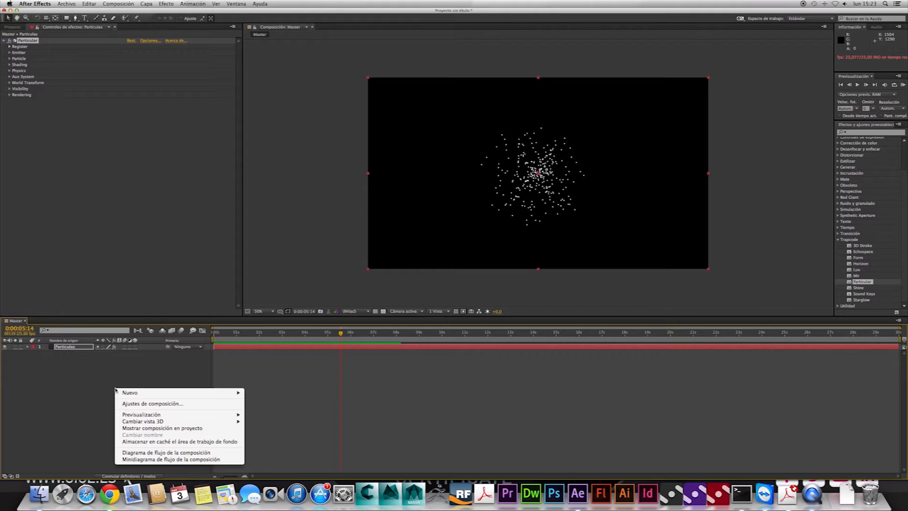
mouse_move(158, 392)
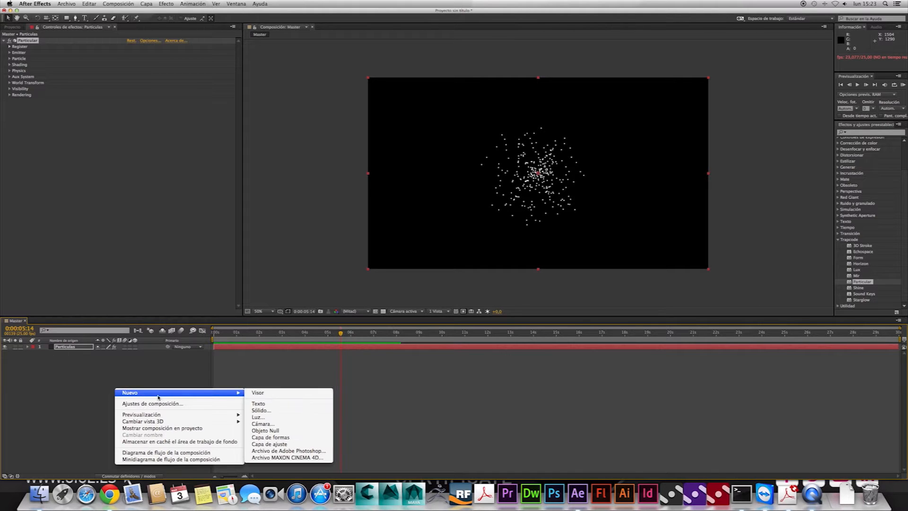
left_click(319, 410)
key("Return")
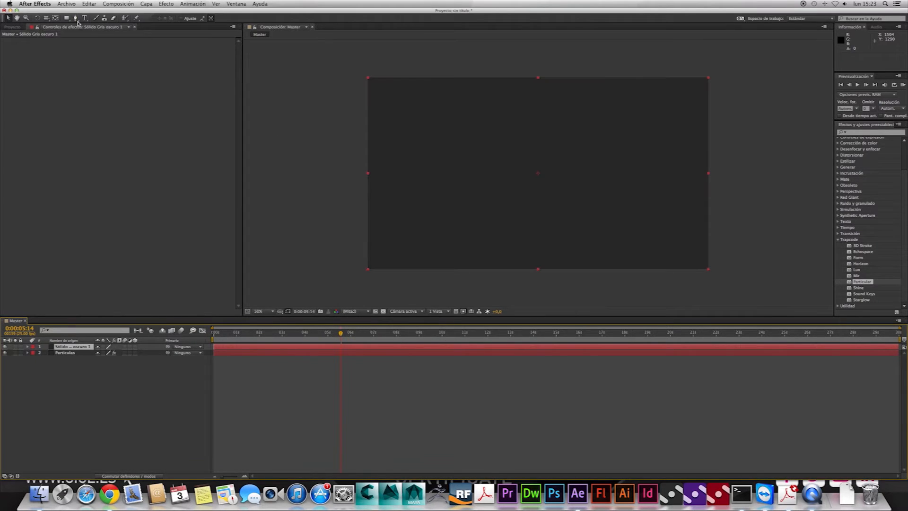
Step: Draw an open, wavy mask path with one loop on the new solid using the Pen tool, from its upper left to beyond its right edge
left_click(76, 20)
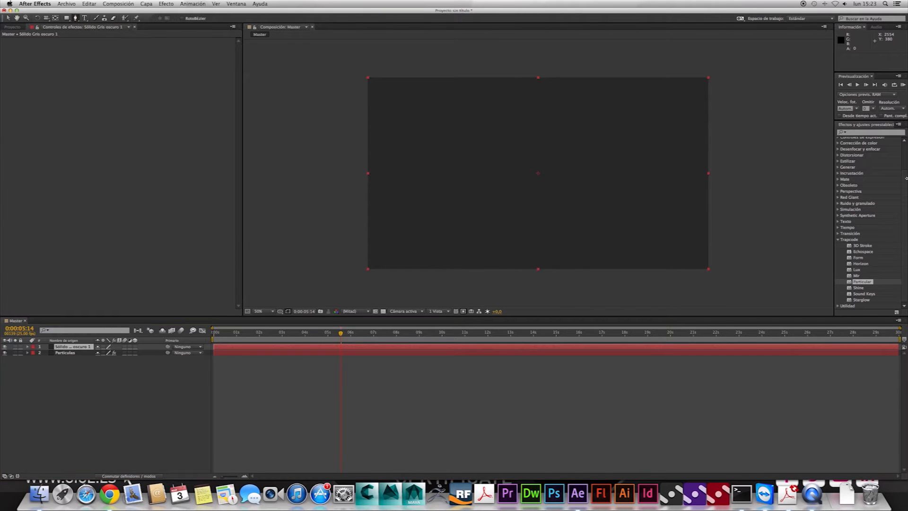
left_click_drag(426, 117, 414, 156)
left_click_drag(459, 186, 503, 189)
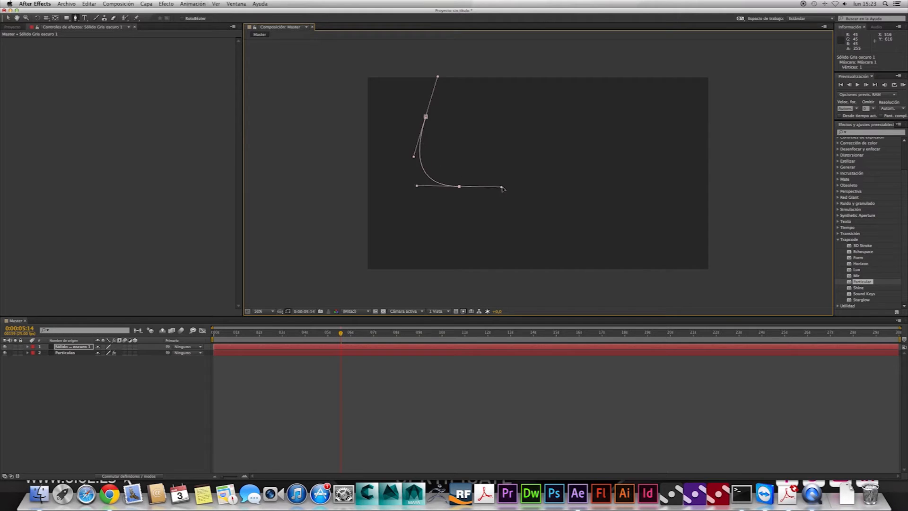
left_click_drag(526, 133, 547, 139)
left_click_drag(567, 201, 585, 213)
left_click_drag(661, 161, 607, 139)
left_click_drag(650, 226, 721, 227)
left_click_drag(752, 204, 758, 204)
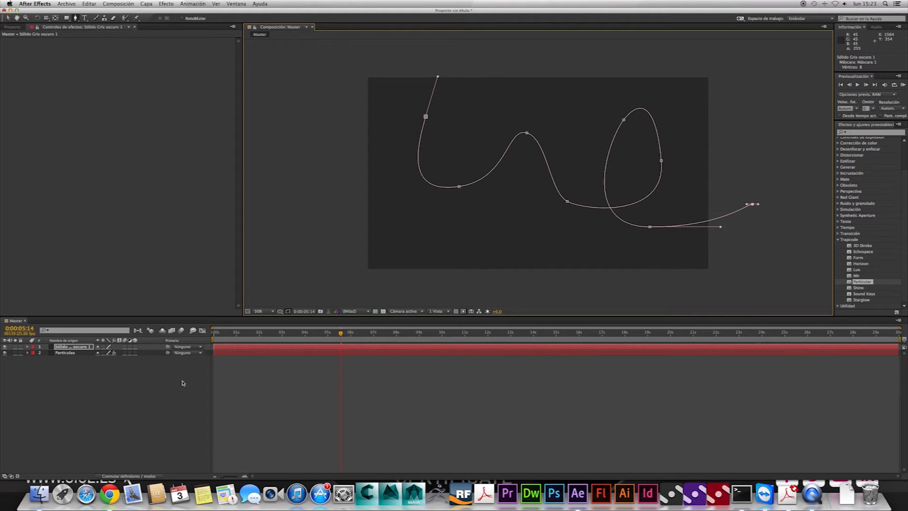
Step: Reveal the path of Máscara 1 on the masked dark-gray solid and copy it
left_click(27, 346)
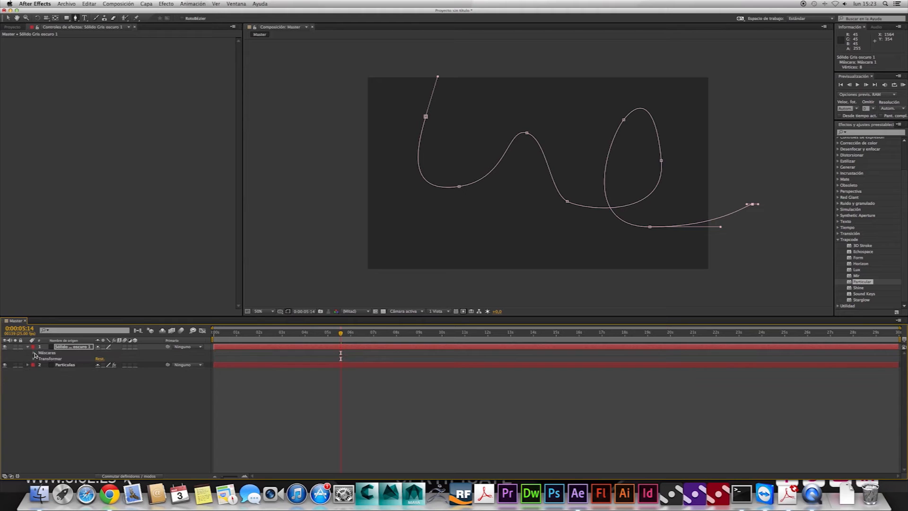
left_click(34, 352)
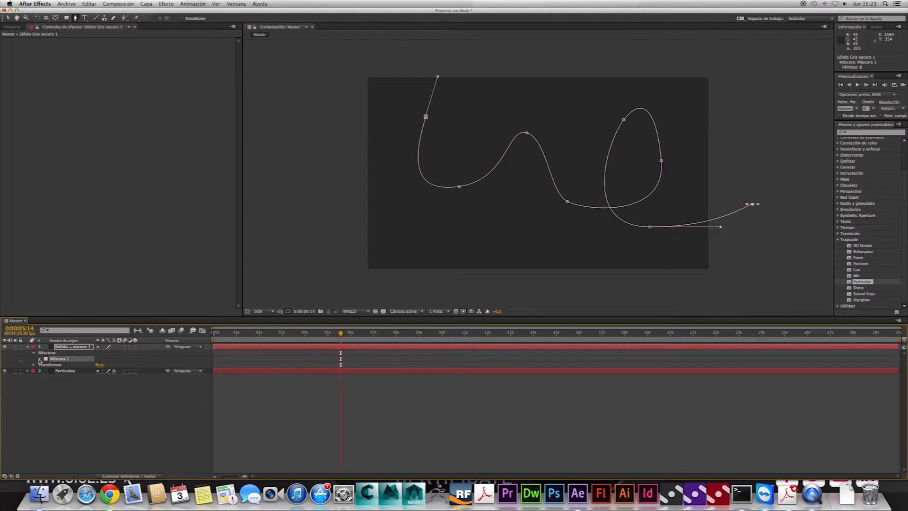
left_click(40, 359)
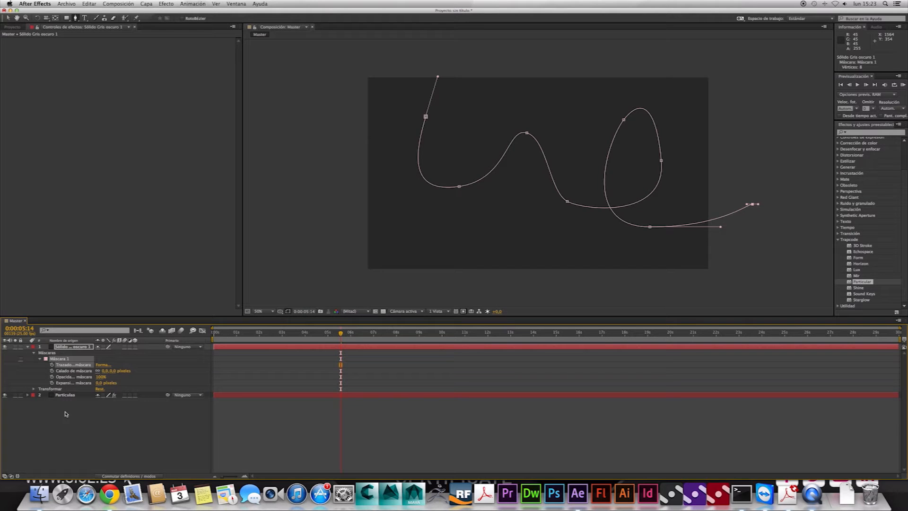
Step: Add a null object to the Master composition
right_click(84, 424)
mouse_move(122, 407)
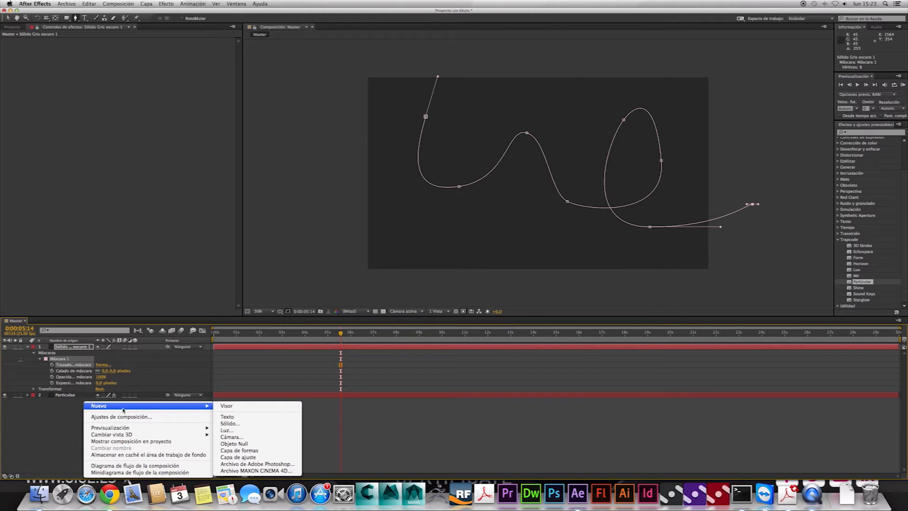
left_click(264, 444)
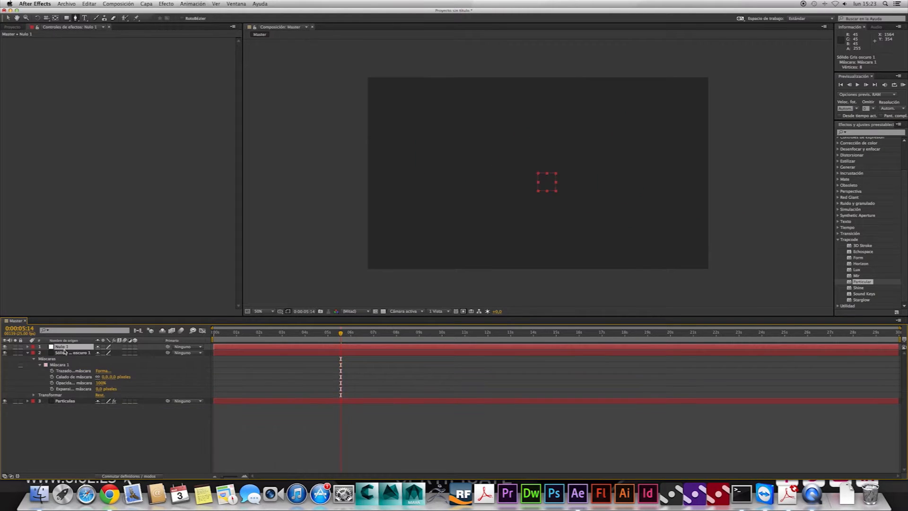
Step: Paste the copied mask path into the null's Position at the start of the timeline and play back the motion
left_click(27, 347)
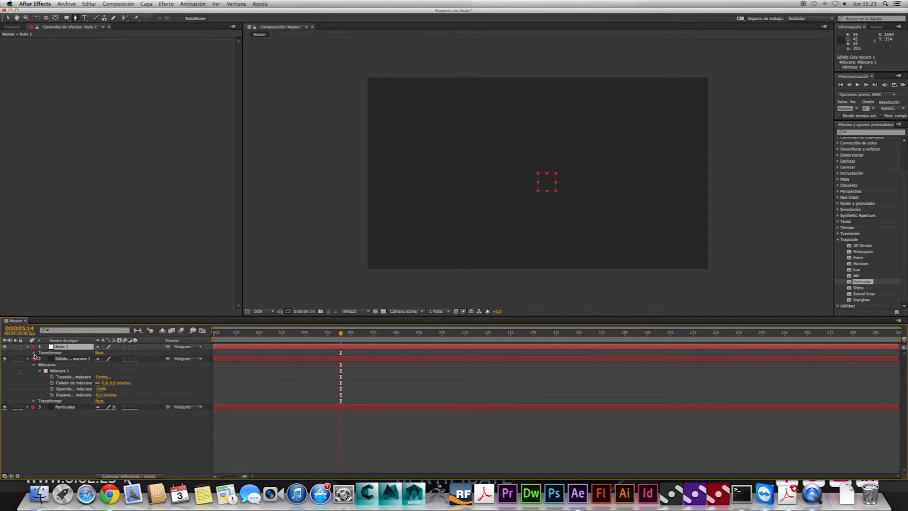
left_click(34, 353)
left_click(58, 364)
left_click(217, 334)
key("ctrl+v")
key("space")
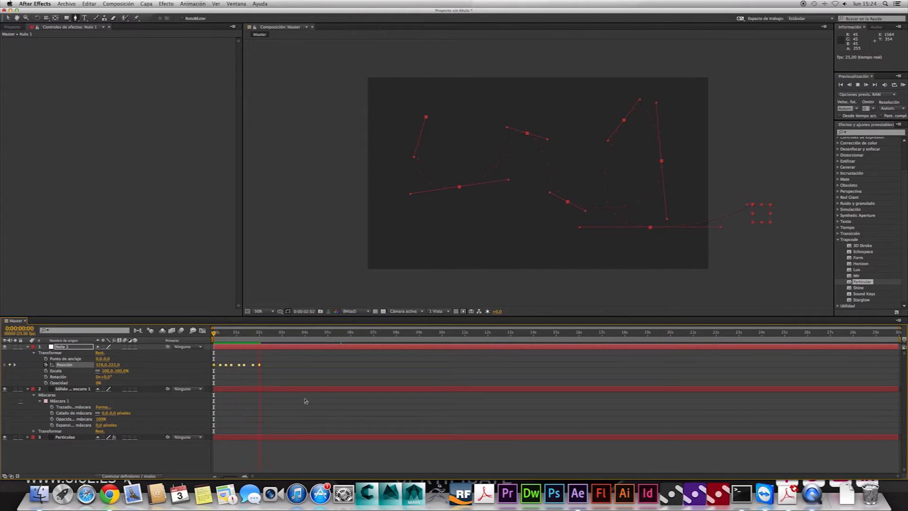
key("space")
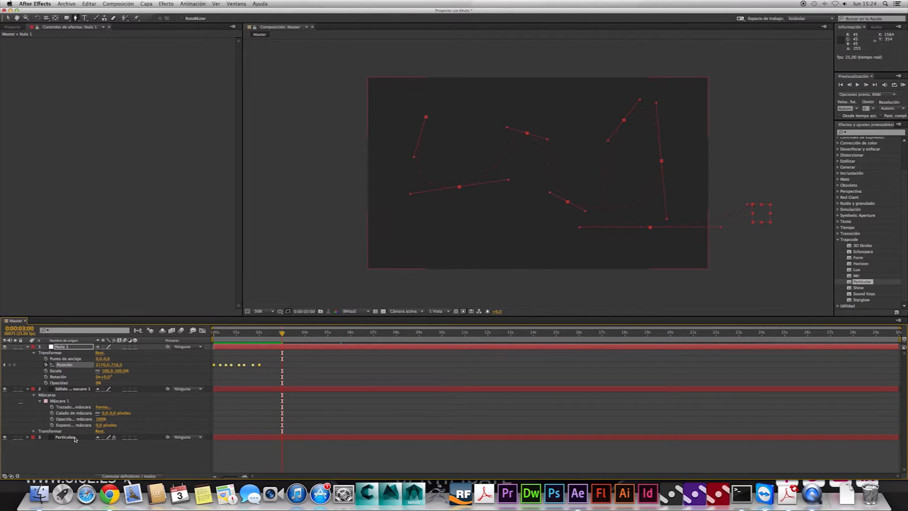
Step: Set the Particular emitter on the Particulas layer to 2440 particles per second and preview the composition from the start
left_click(71, 437)
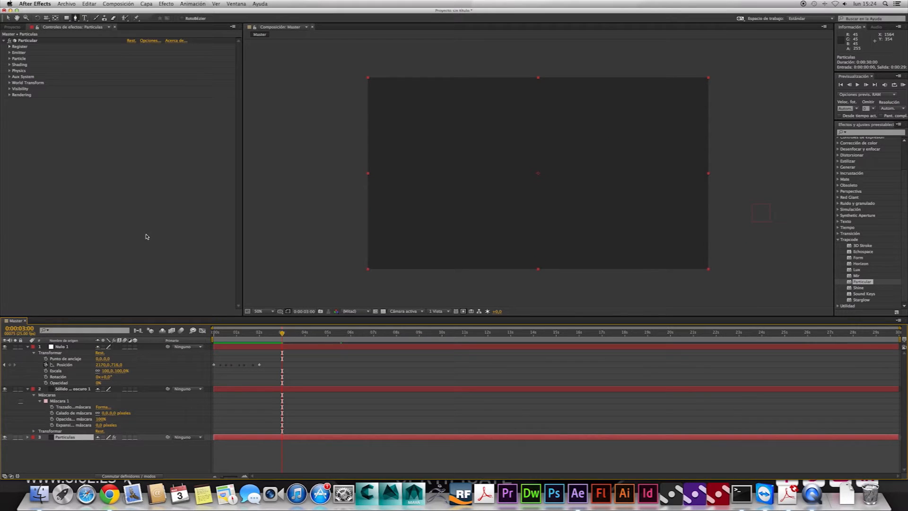
left_click(10, 53)
left_click_drag(131, 58, 211, 54)
key("space")
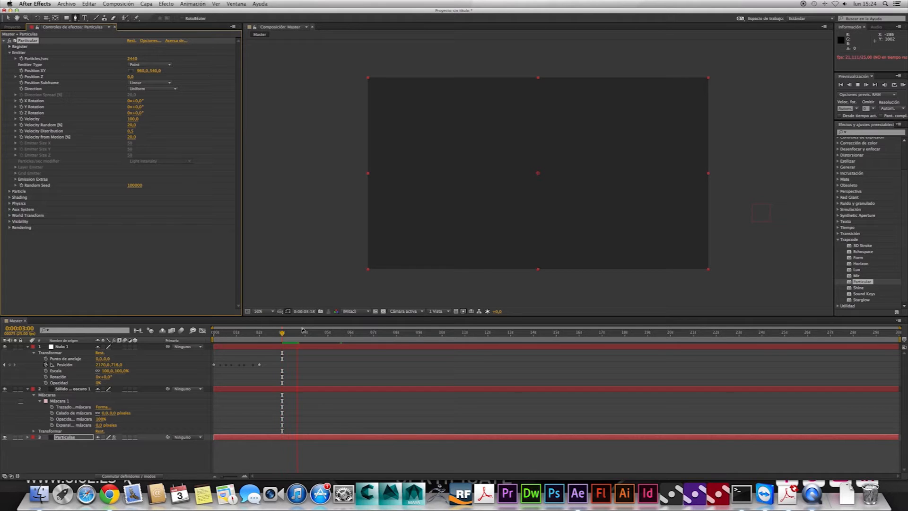
key("space")
left_click_drag(253, 334, 211, 334)
key("space")
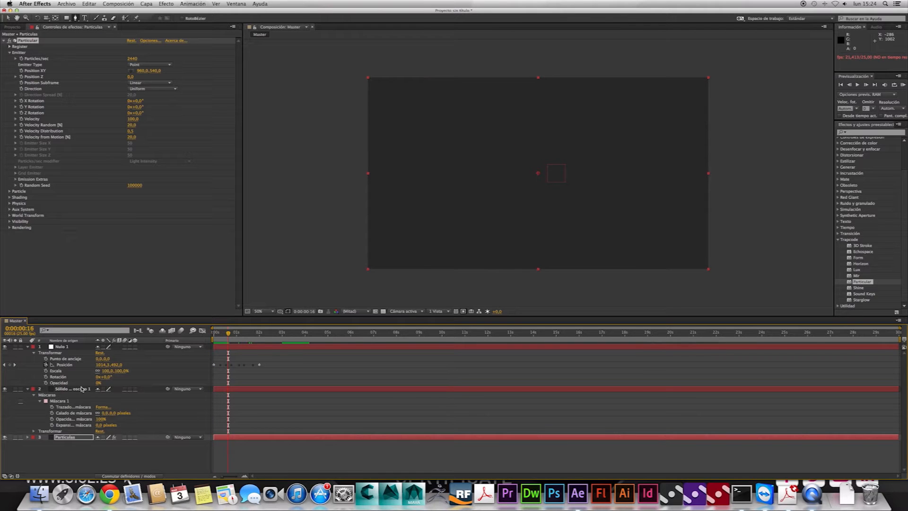
Step: Delete the dark-gray solid that carries the mask and play the composition to check the particles against the null
left_click(82, 390)
key("Delete")
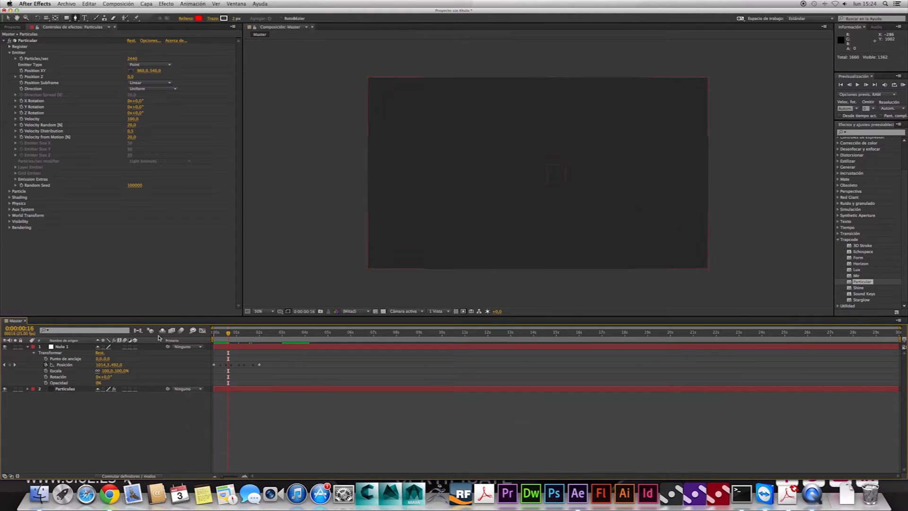
key("Page_Down")
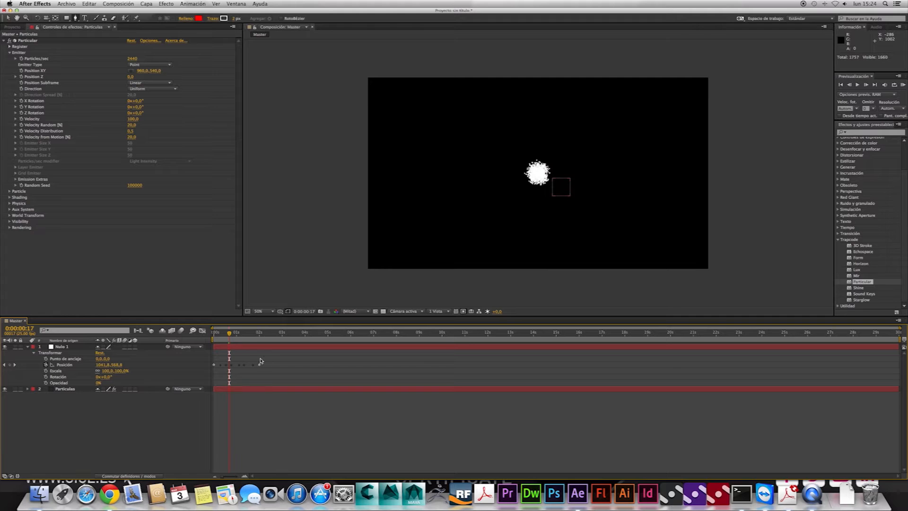
key("space")
key("space")
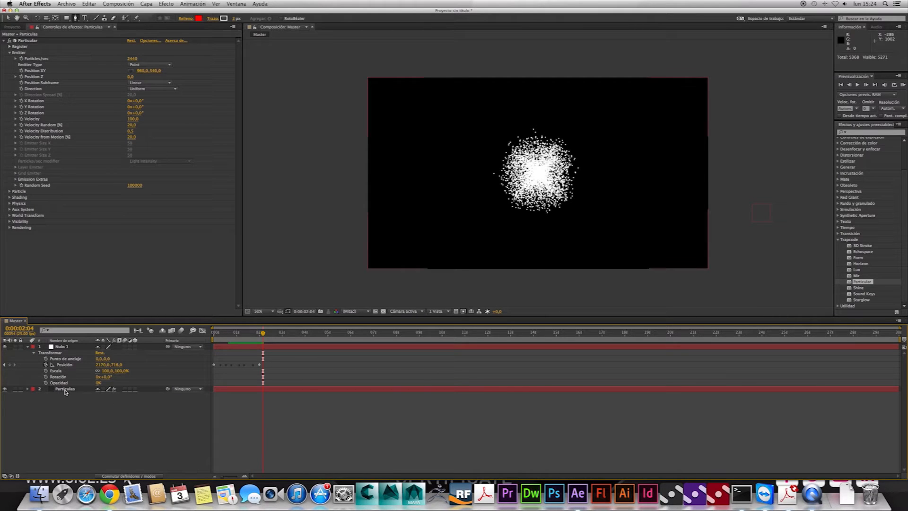
Step: Link the Particular emitter's Position XY to the Nulo 1 layer's Position with a pick-whipped expression
left_click(33, 390)
left_click(27, 388)
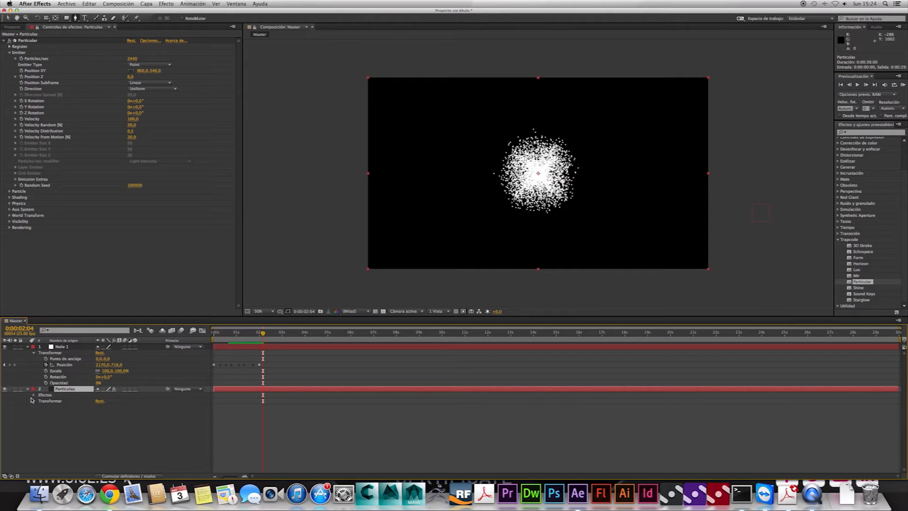
left_click(34, 395)
left_click(40, 401)
left_click(46, 407)
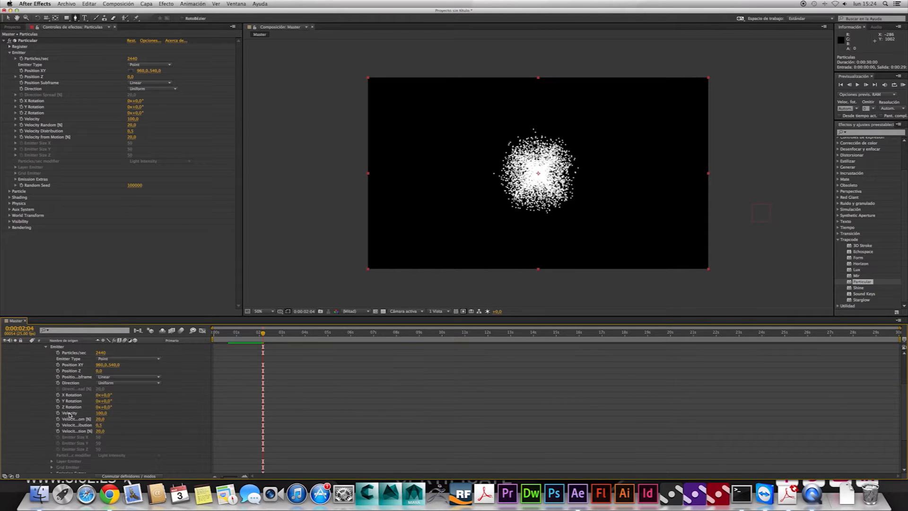
scroll(210, 377, "down", 5)
scroll(201, 379, "up", 10)
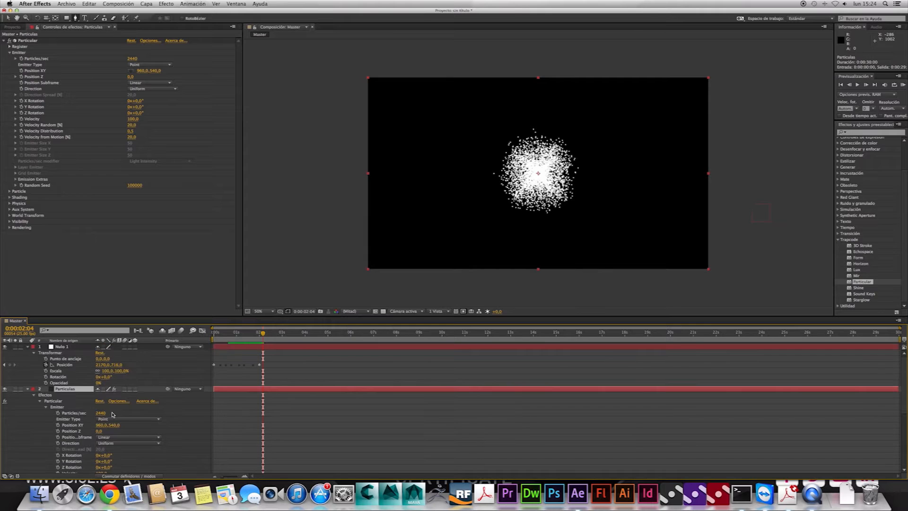
left_click(58, 426, "alt")
left_click_drag(115, 431, 72, 365)
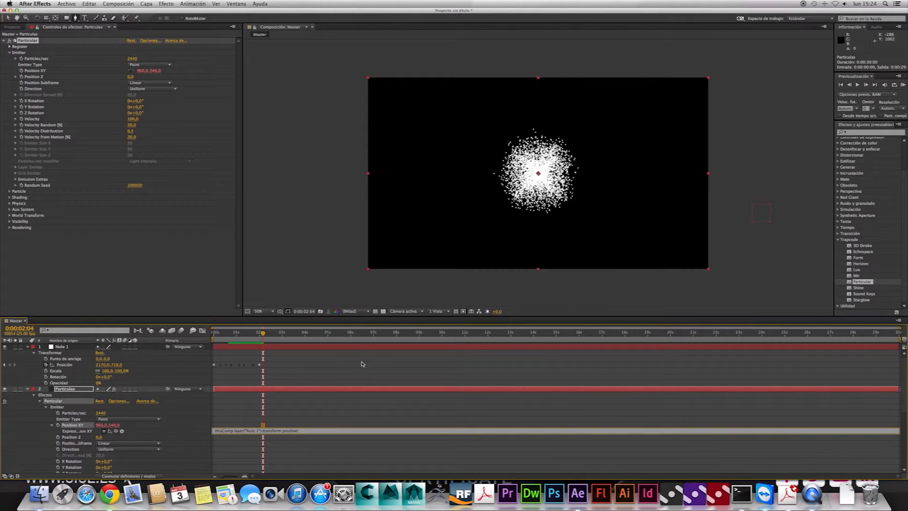
left_click(253, 347)
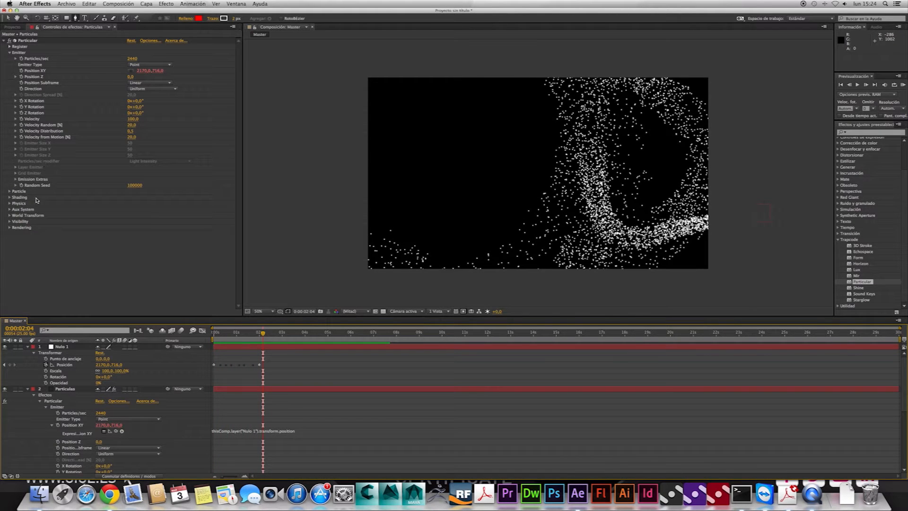
Step: Set the Particular Aux System to emit Continuously at 176 particles per second
left_click(9, 209)
scroll(29, 215, "down", 1)
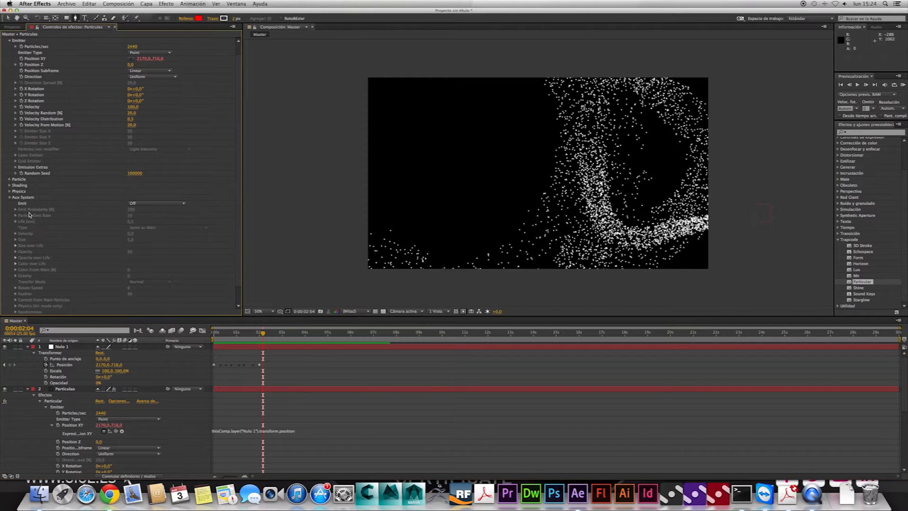
left_click(148, 207)
left_click(158, 225)
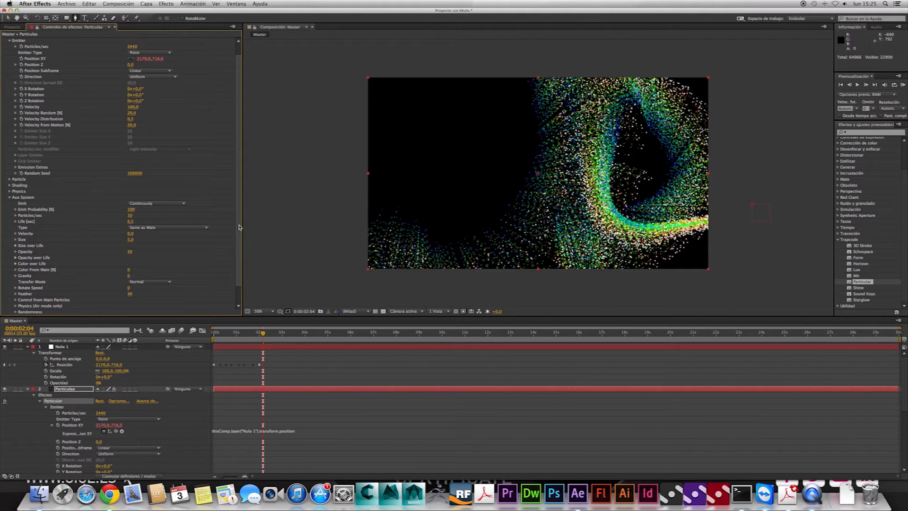
left_click_drag(239, 227, 236, 250)
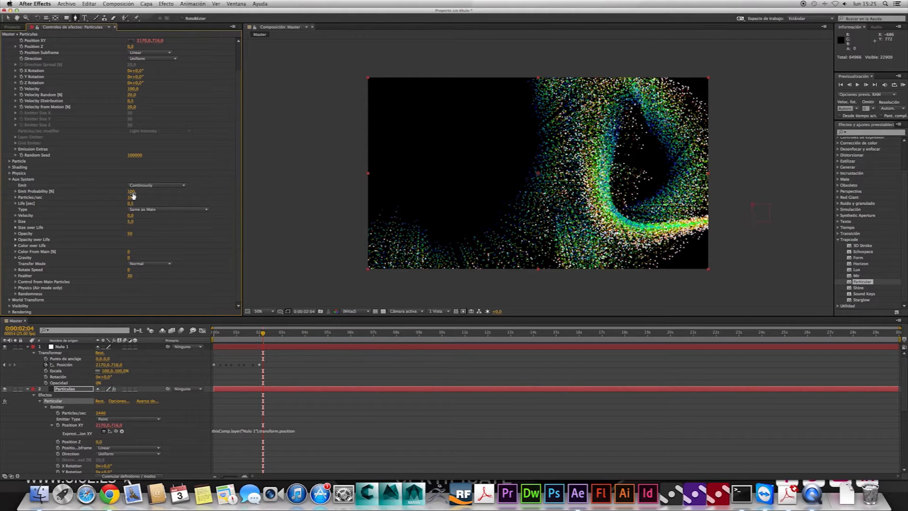
left_click_drag(131, 197, 195, 198)
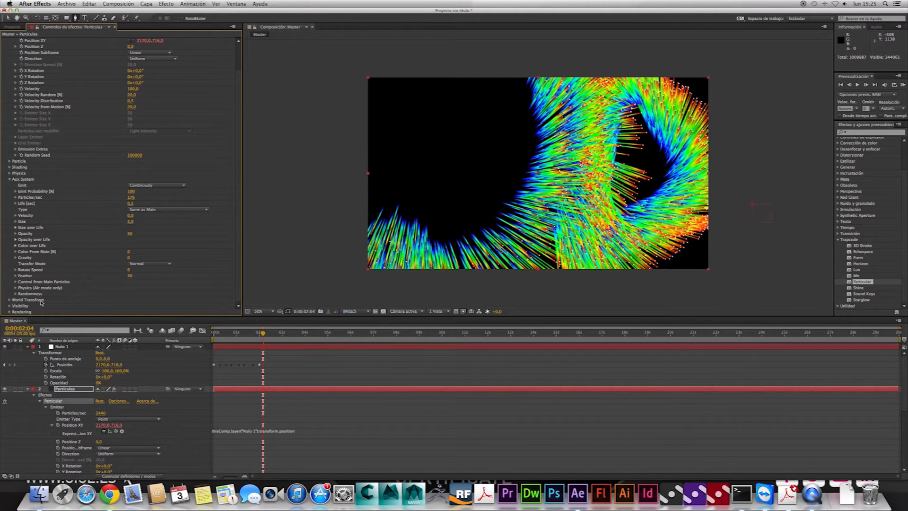
Step: Set the Aux System's Size randomness to 33 and its Turbulence Position to 790
left_click(16, 294)
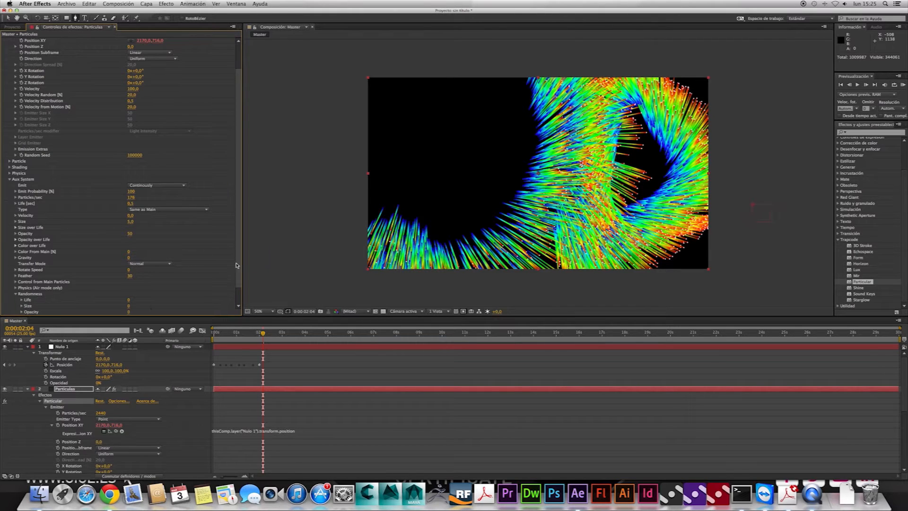
scroll(144, 300, "down", 2)
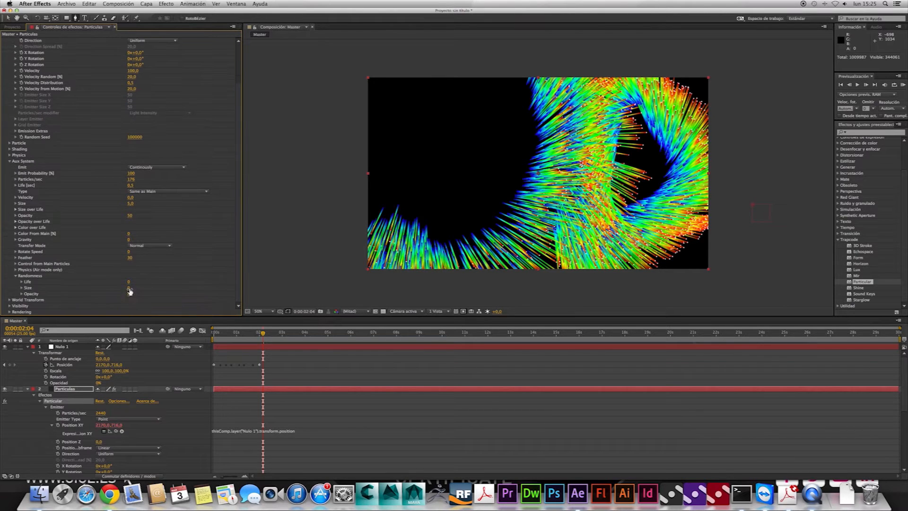
left_click_drag(130, 291, 145, 291)
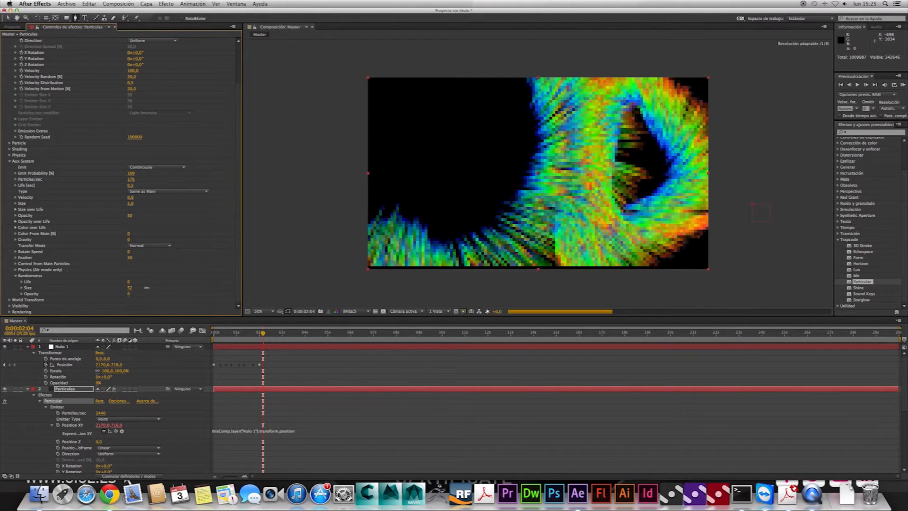
left_click(16, 269)
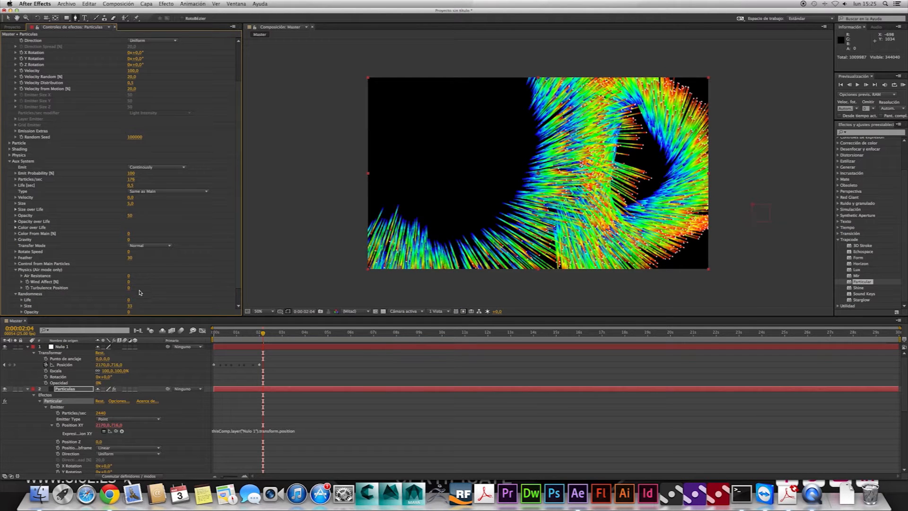
left_click_drag(128, 288, 155, 290)
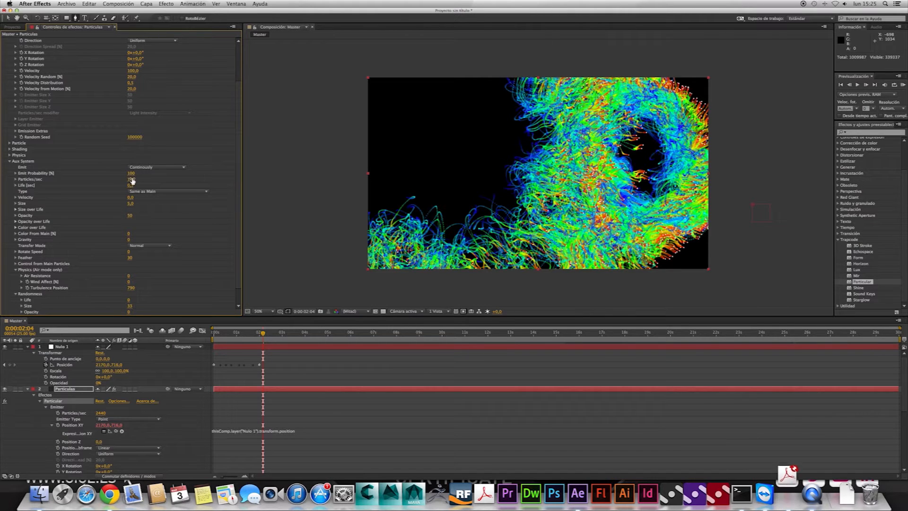
Step: Set the Aux System's Particles/sec to 322 and its Size to 3
left_click_drag(132, 180, 184, 179)
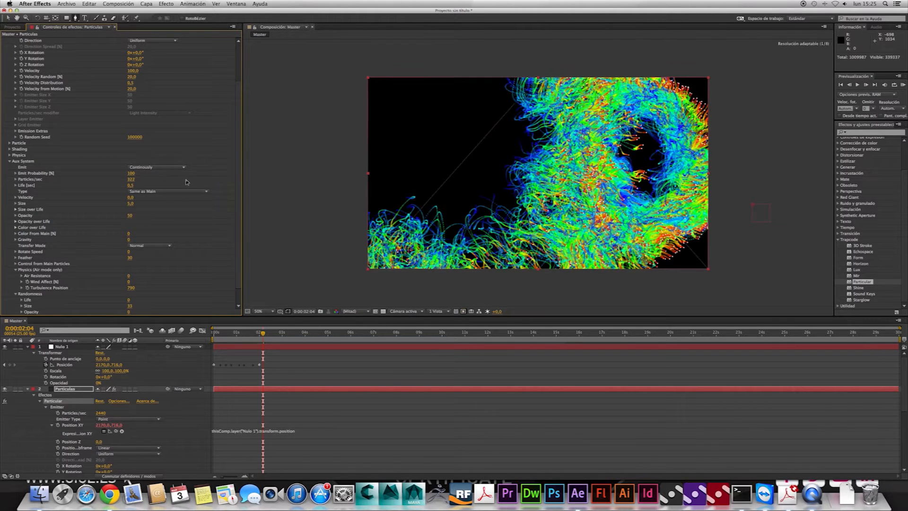
left_click(131, 204)
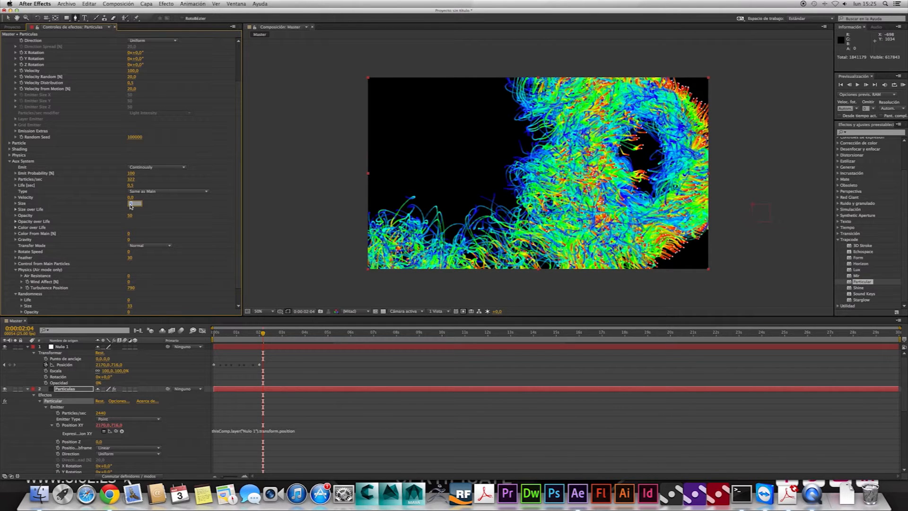
key("Return")
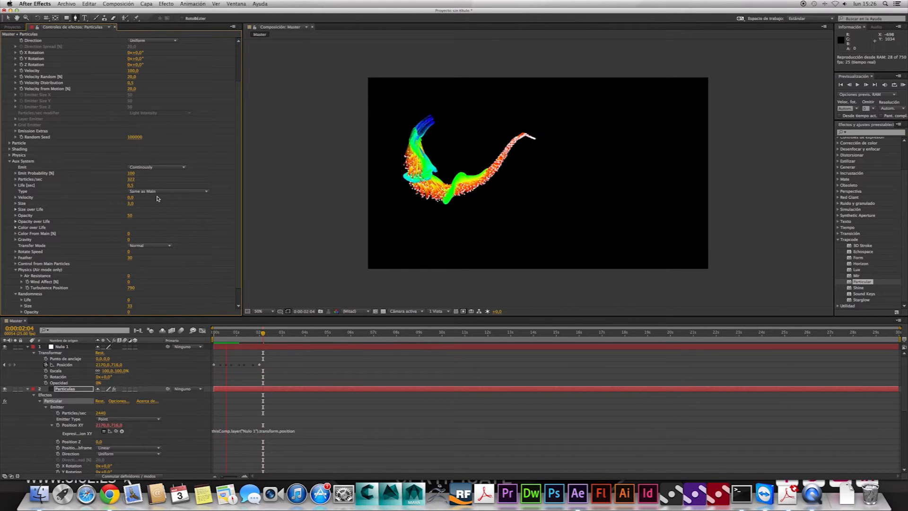
Step: Stop the preview and examine the particle trail and Aux System settings at 0:00:00:24
key("space")
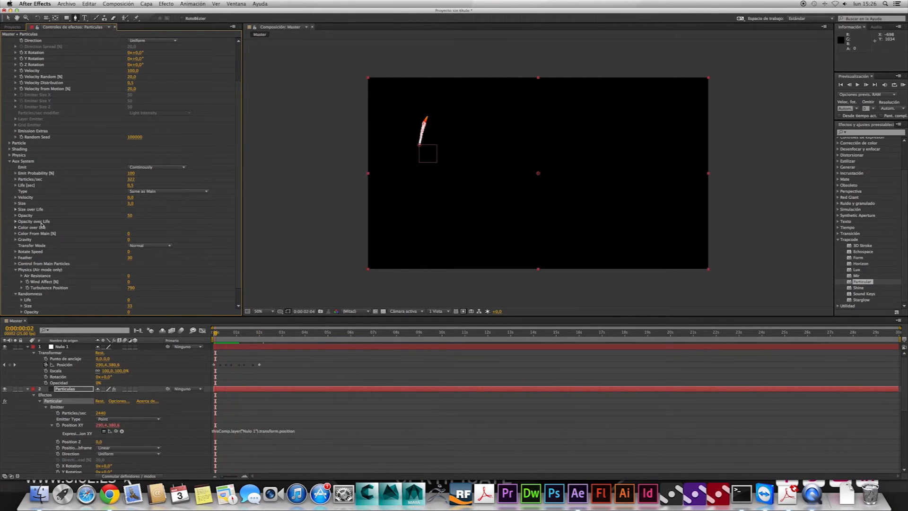
scroll(225, 241, "up", 5)
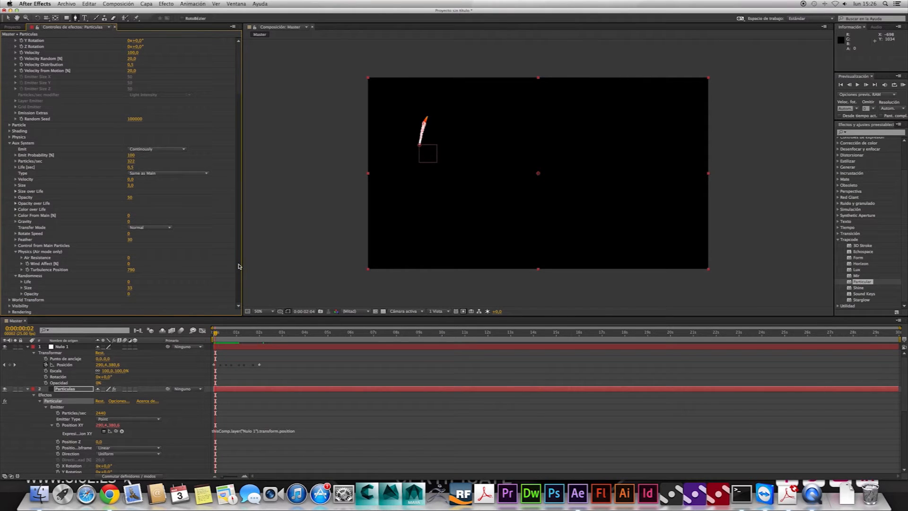
left_click(236, 334)
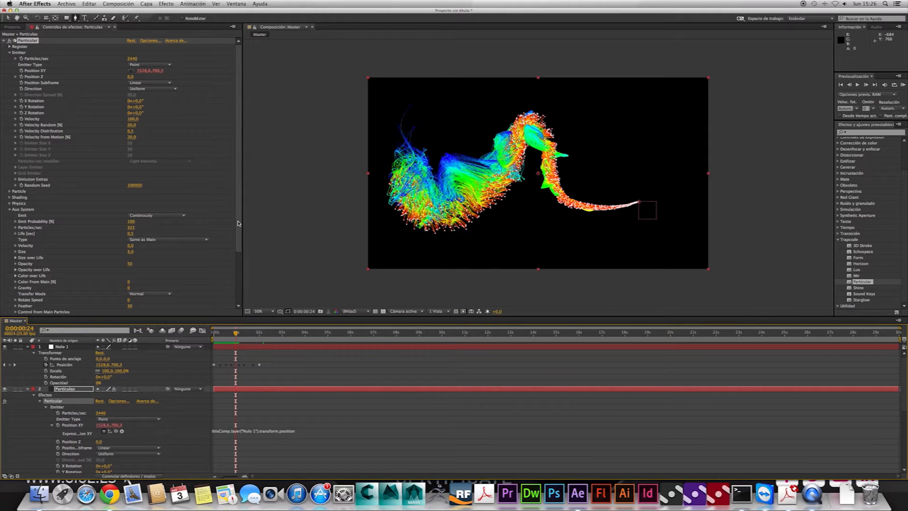
scroll(239, 223, "down", 5)
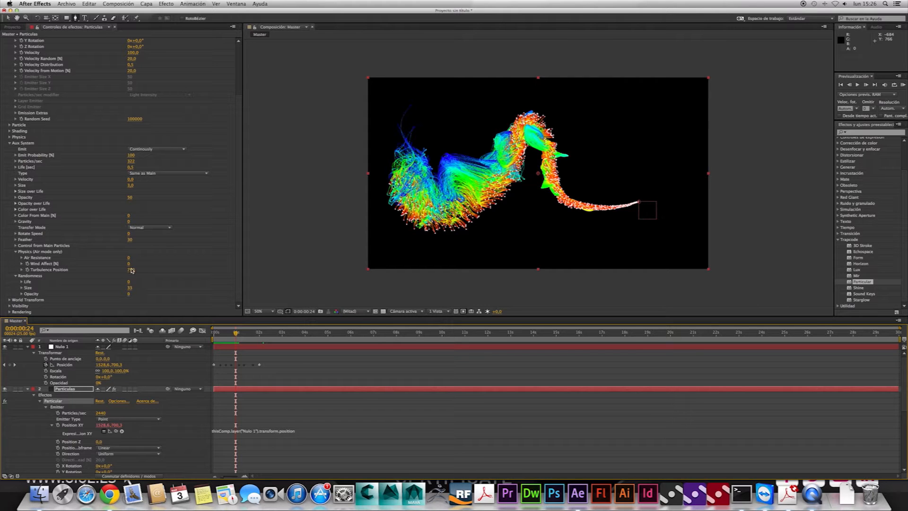
Step: Increase the Aux System's Turbulence Position to 1180
left_click_drag(131, 270, 149, 272)
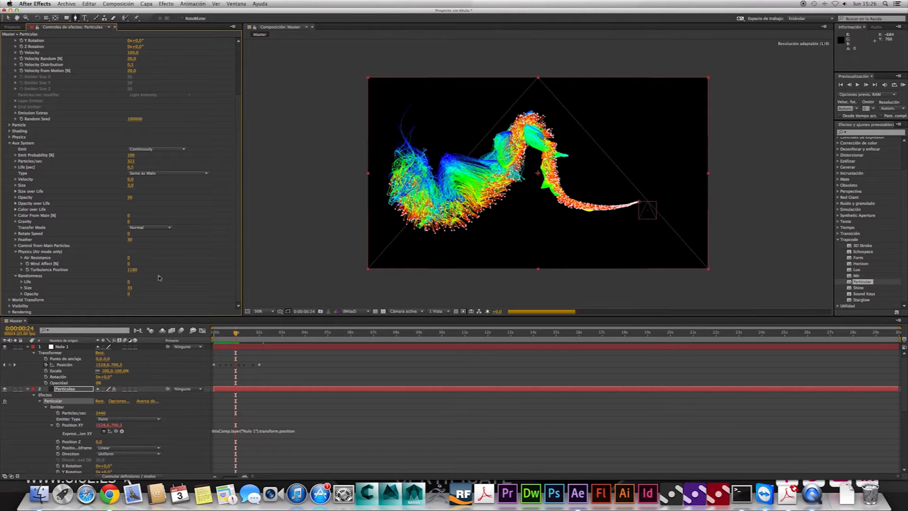
Step: Set the main particles' Life to 1 second and Size to 1, and preview the trail
scroll(156, 163, "up", 5)
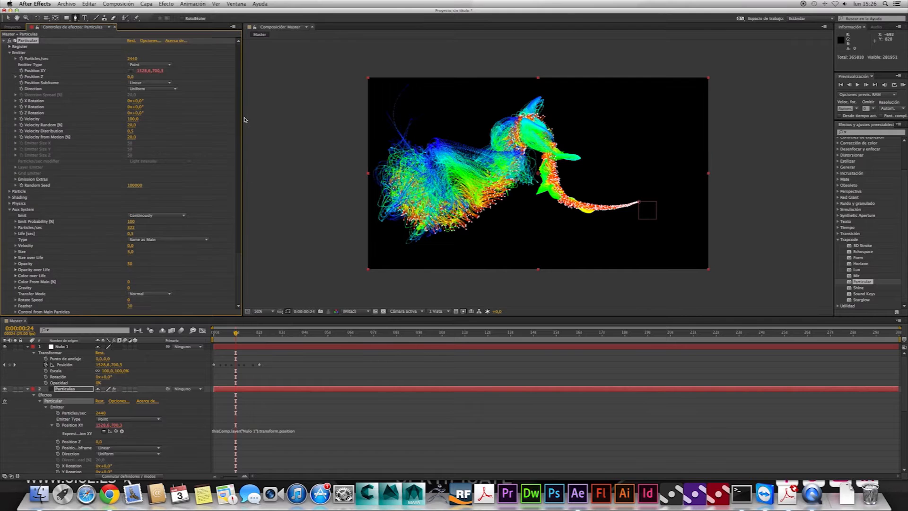
left_click(9, 191)
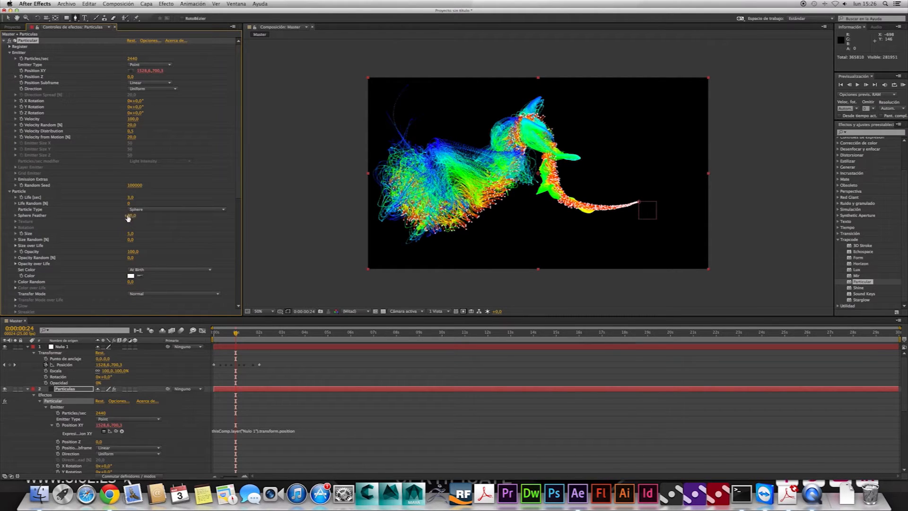
left_click(127, 198)
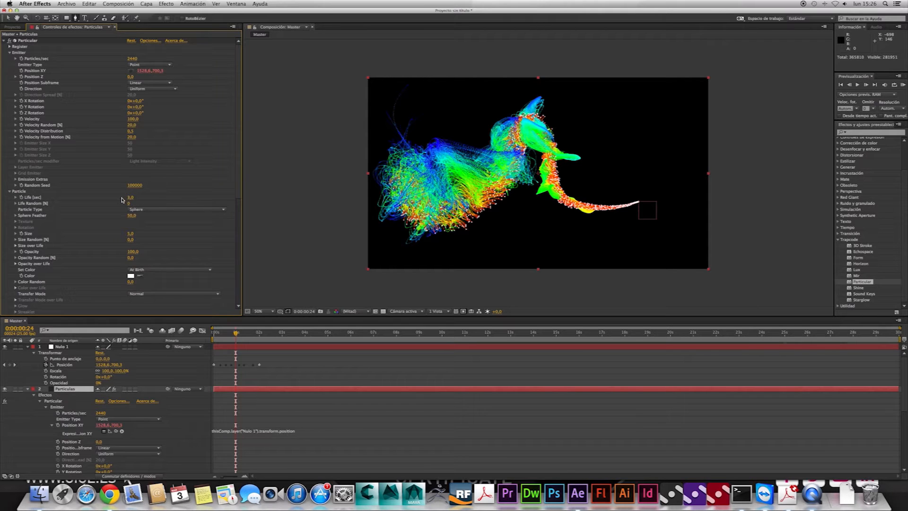
left_click(130, 198)
type("1")
key("Return")
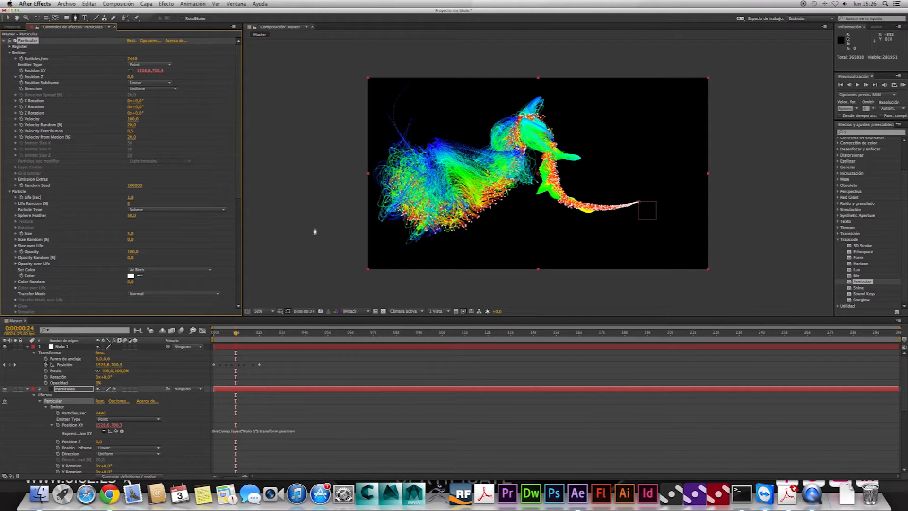
left_click(131, 234)
type("1")
key("Return")
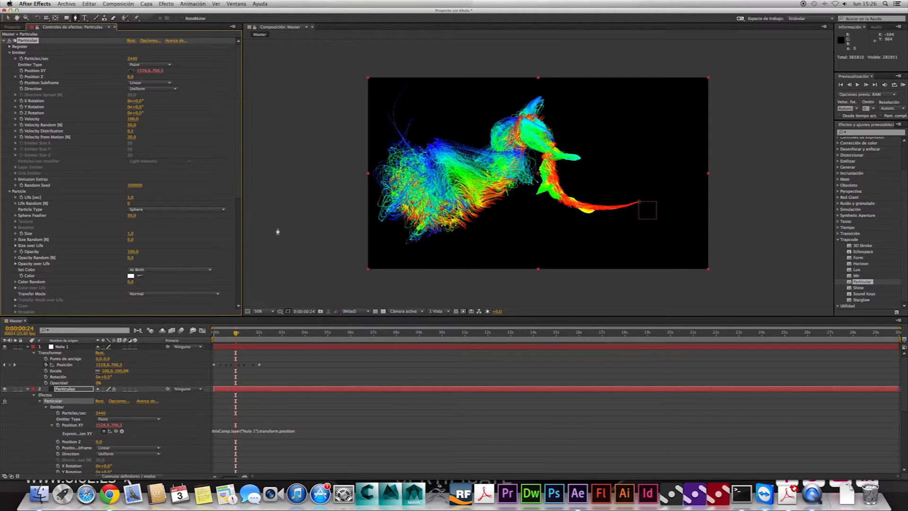
left_click_drag(241, 188, 238, 298)
key("KP_0")
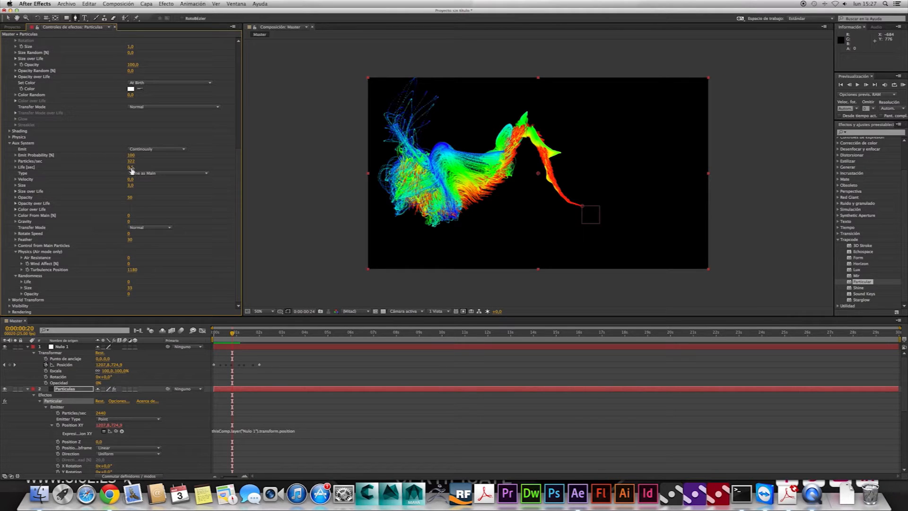
Step: Try a longer Aux System Life of 1 second
left_click_drag(130, 167, 128, 168)
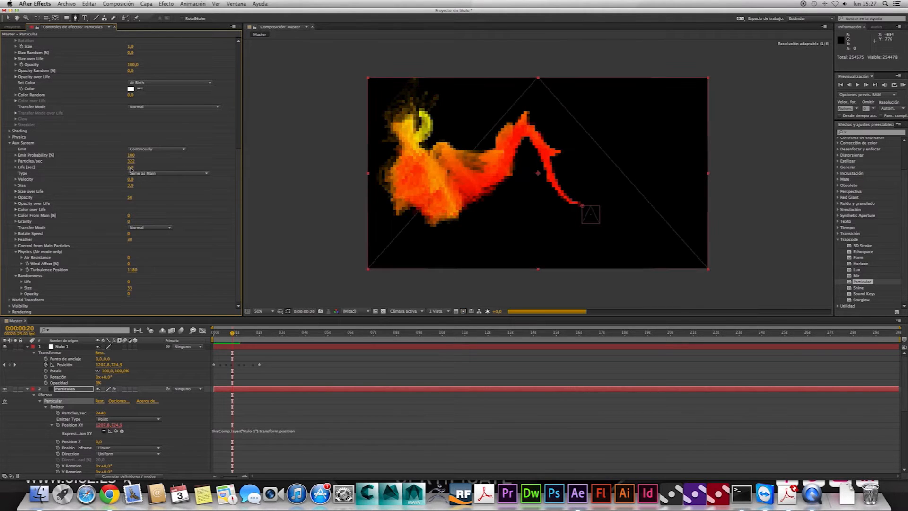
left_click(131, 168)
type("1")
key("Return")
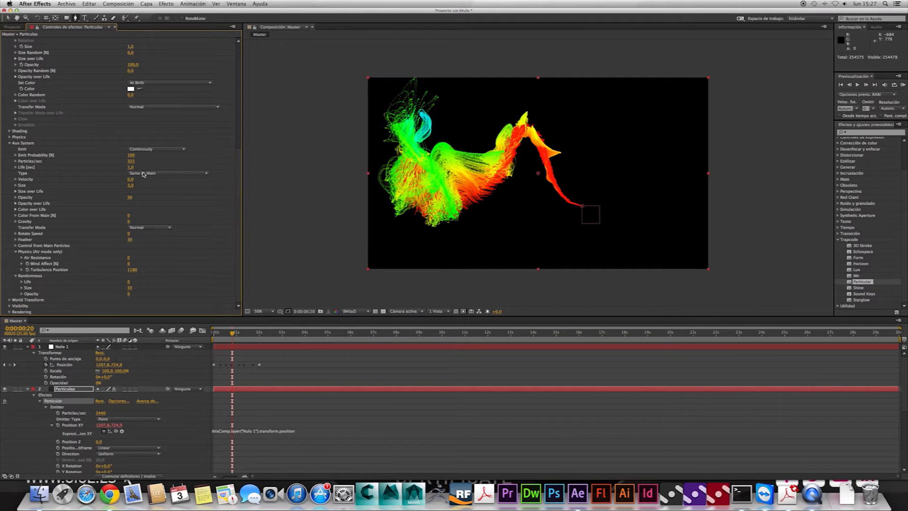
Step: Shorten the Aux System's Life to 0.3 seconds
left_click(132, 169)
type("0,")
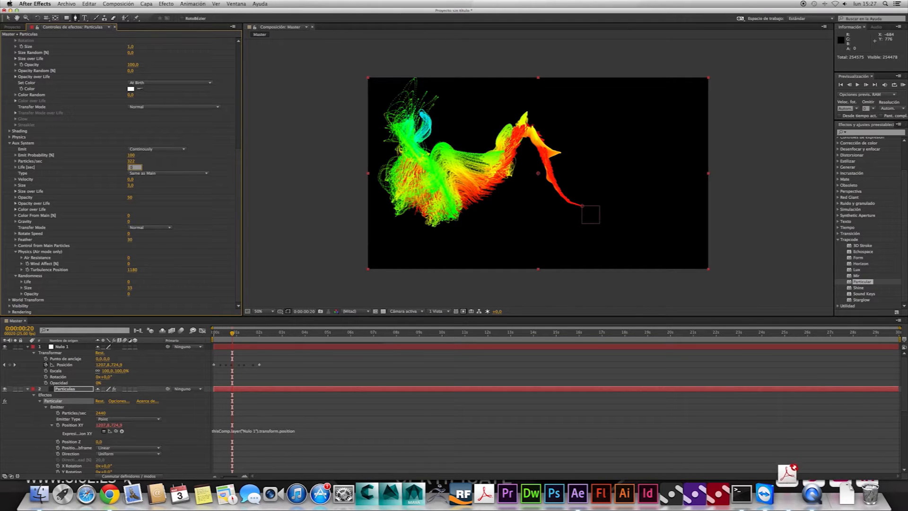
type("3")
key("Return")
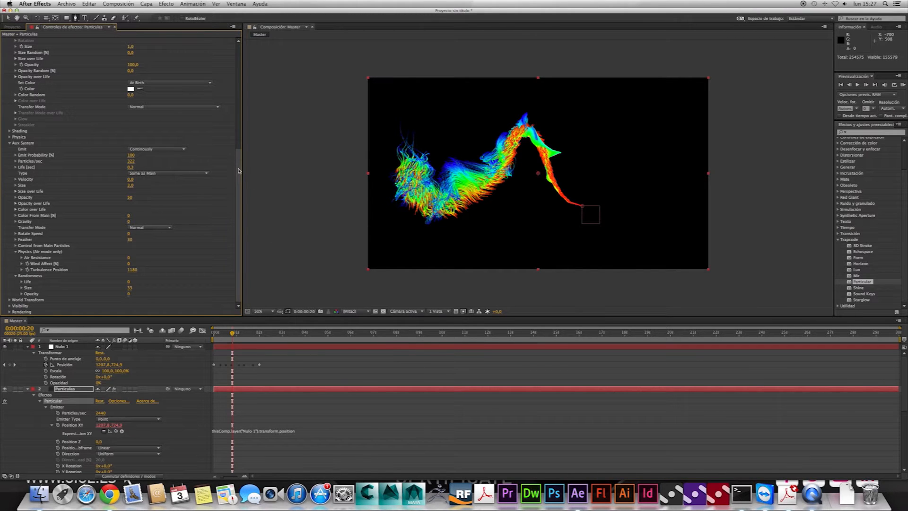
left_click(72, 389)
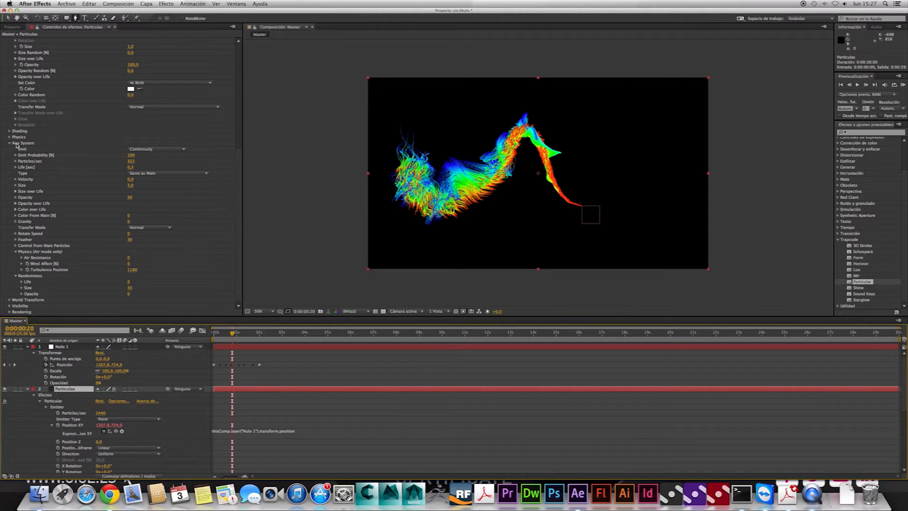
scroll(206, 103, "up", 8)
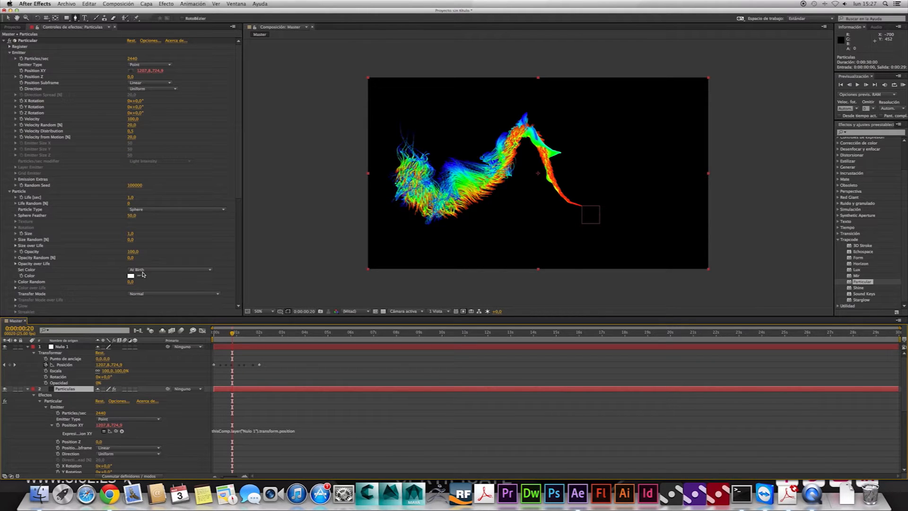
left_click(141, 271)
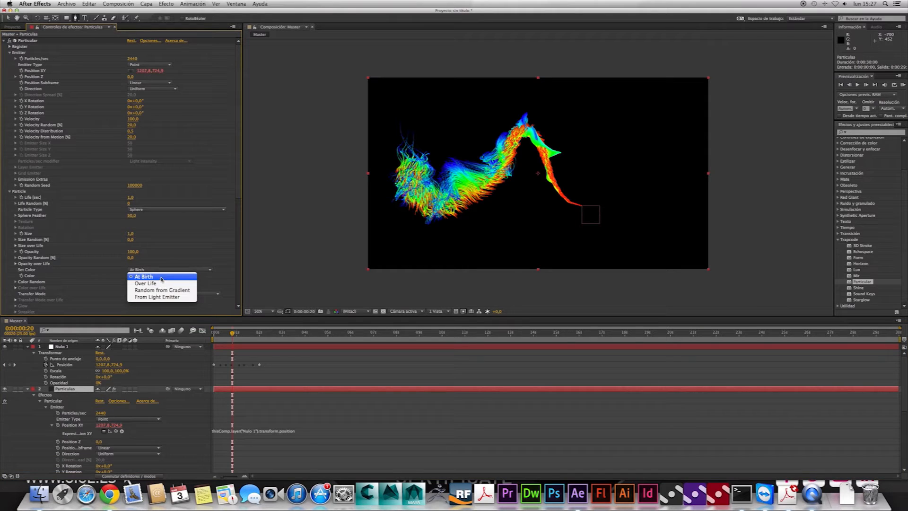
left_click(159, 278)
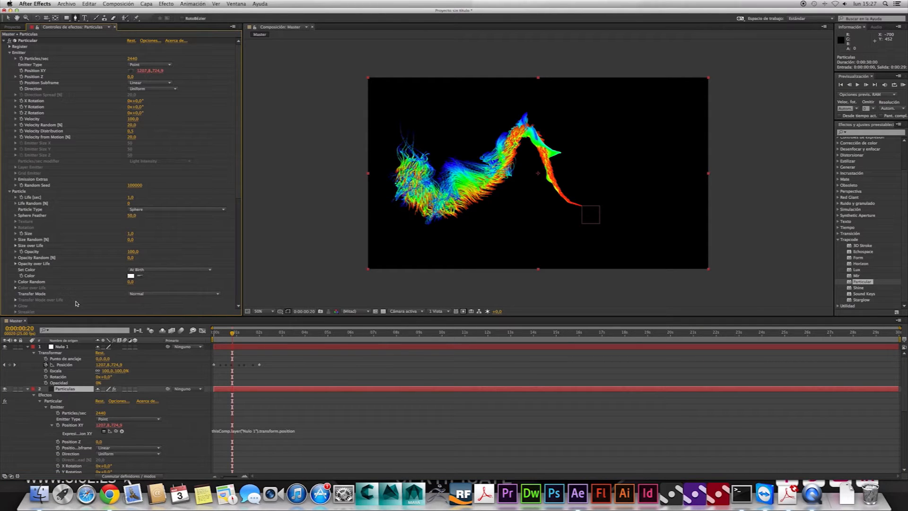
left_click(15, 283)
left_click(16, 283)
Step: Apply the white-to-black gradient preset to the Aux System's Color over Life and preview the animation
left_click_drag(241, 189, 232, 311)
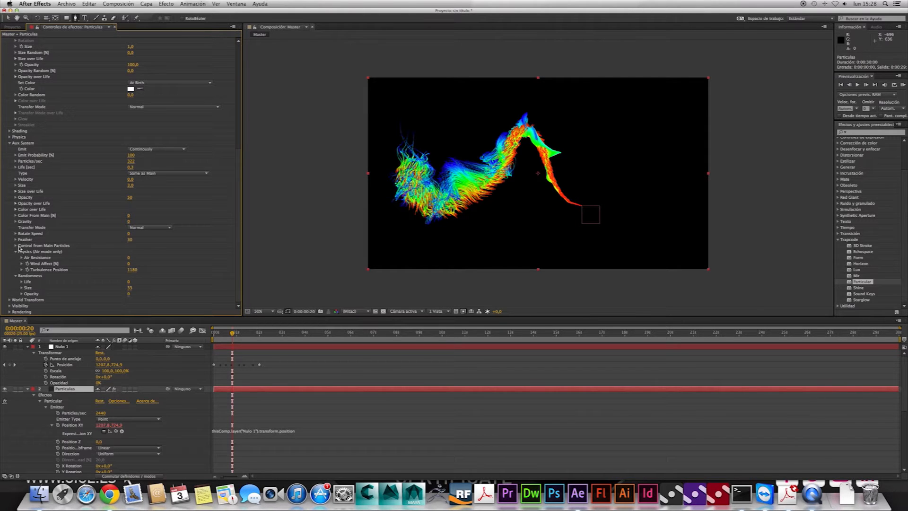
left_click(16, 210)
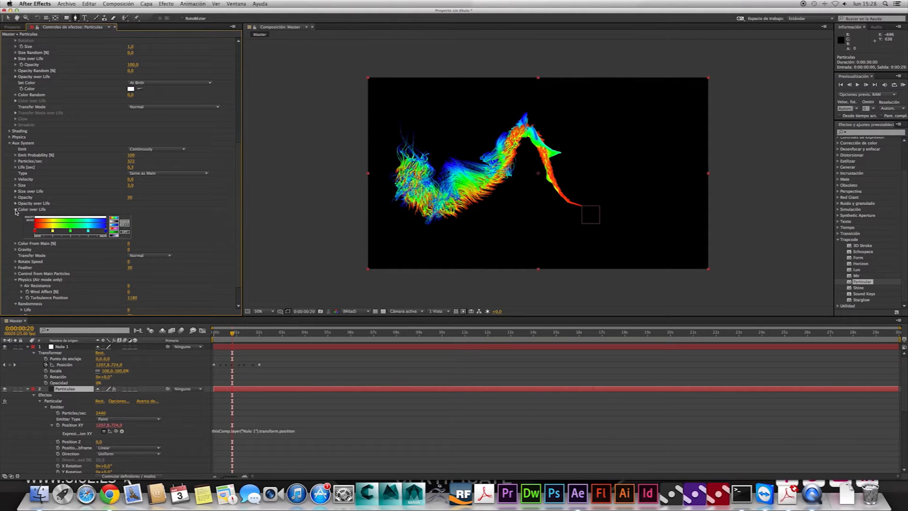
left_click(114, 225)
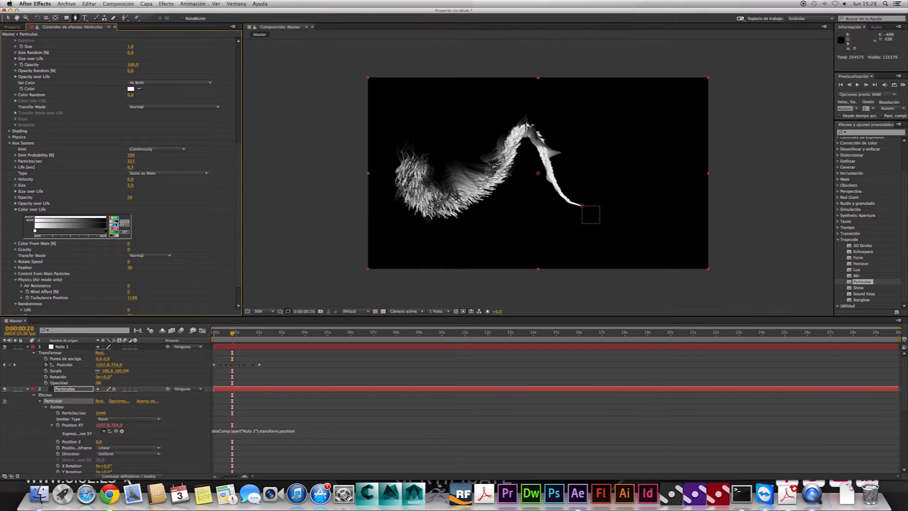
key("KP_0")
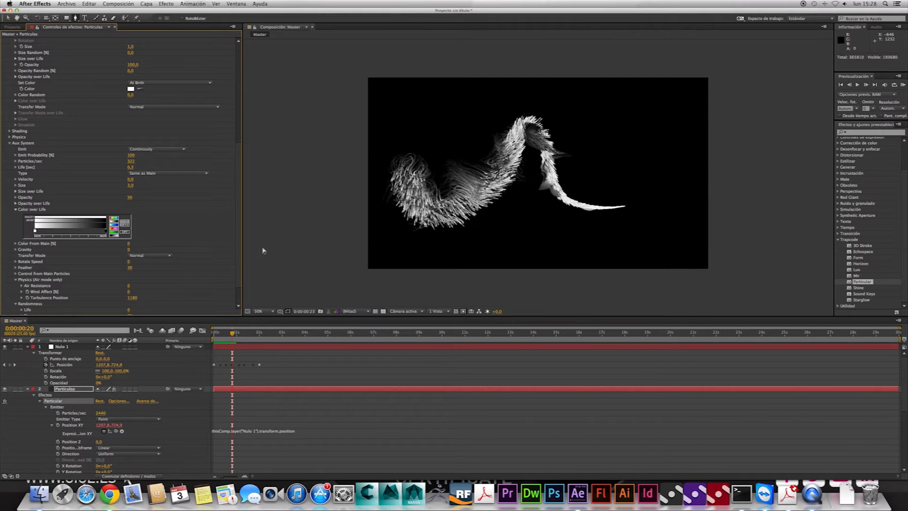
key("space")
key("space")
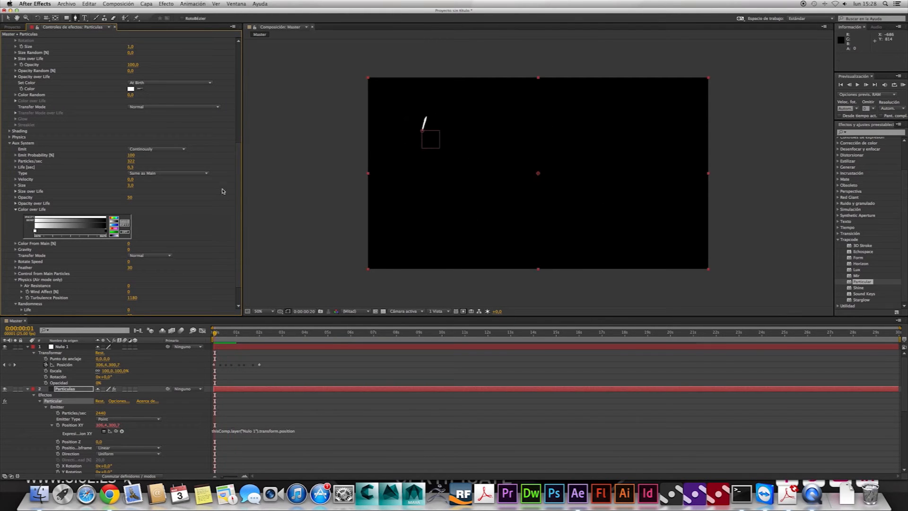
Step: At 0:00:00:20, set the emitter's Velocity to 70 and its Velocity Distribution to 0
left_click_drag(238, 192, 232, 109)
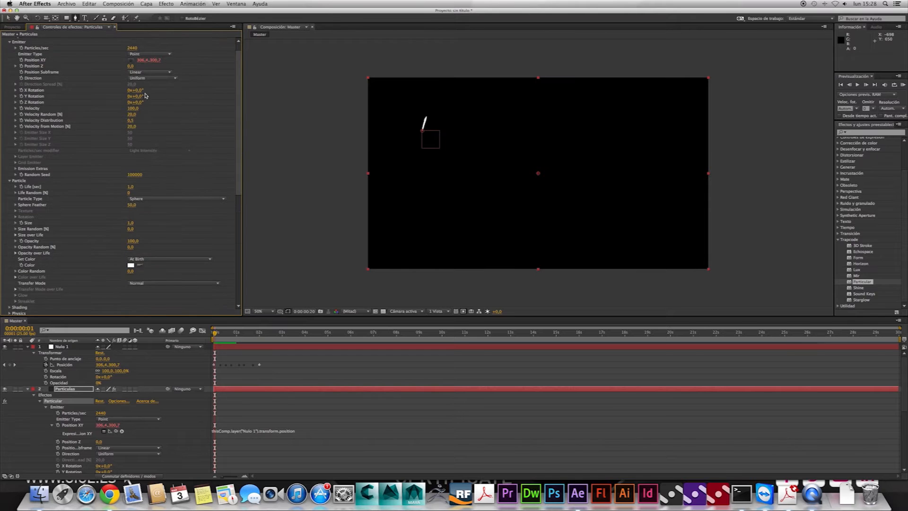
left_click(231, 331)
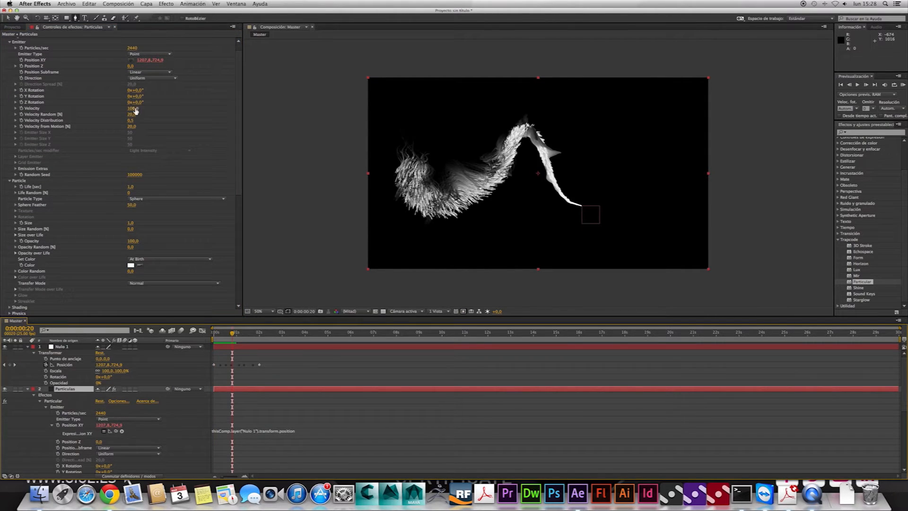
mouse_move(136, 110)
left_mouse_down()
mouse_move(143, 122)
mouse_move(134, 111)
mouse_move(132, 123)
left_mouse_up()
left_click(132, 121)
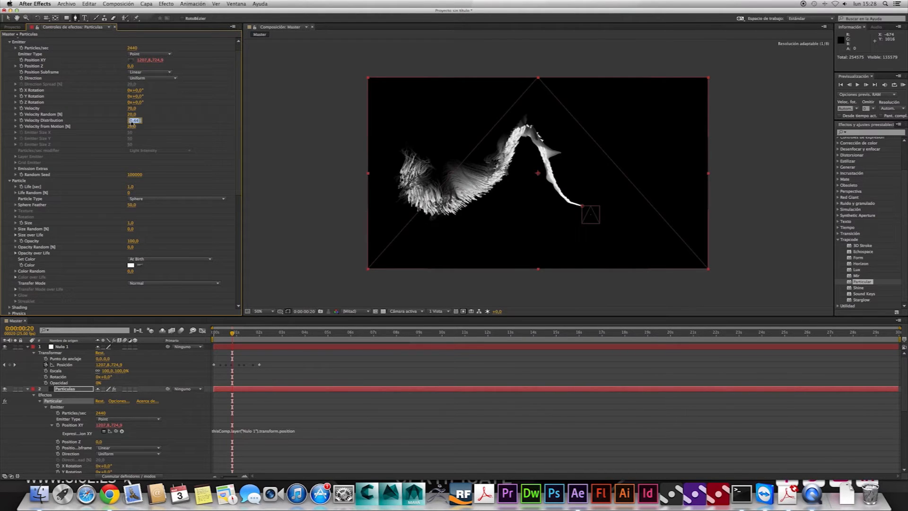
type("0")
key("Return")
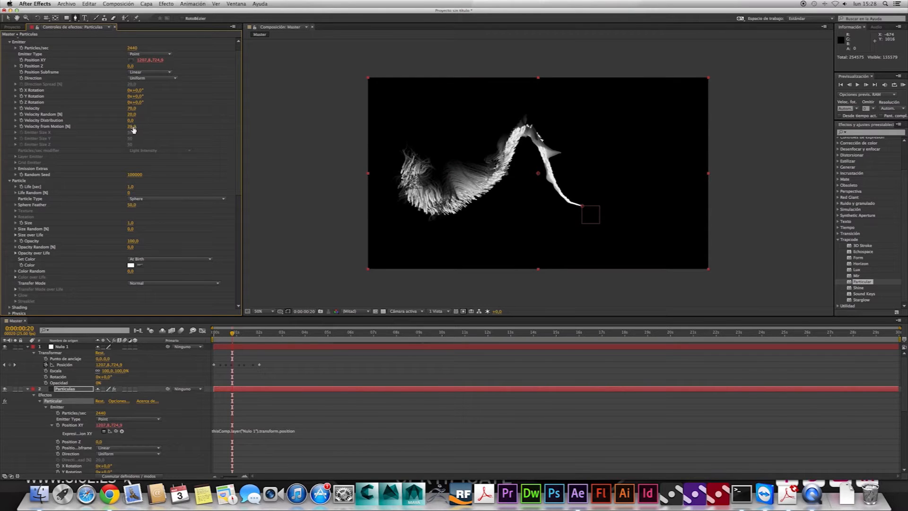
Step: Raise the emitter's Velocity from Motion to 52 and render a RAM preview
left_click_drag(131, 127, 144, 128)
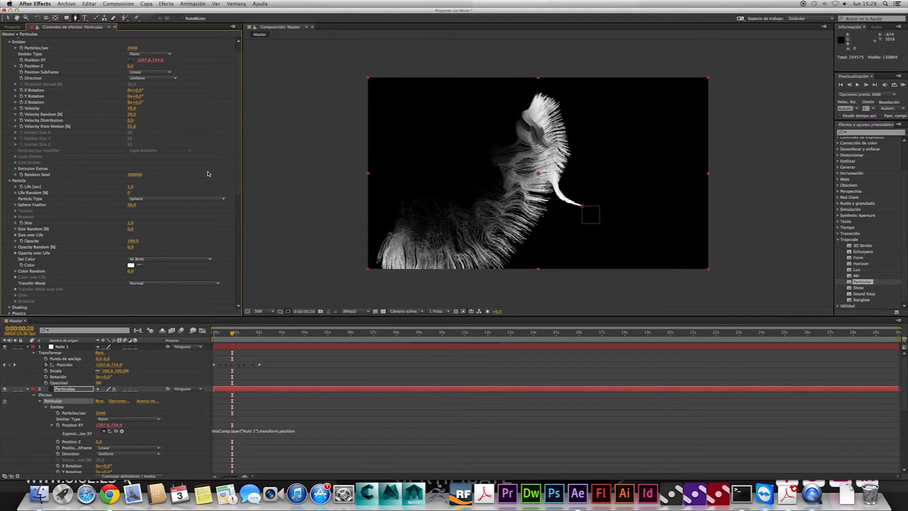
key("KP_0")
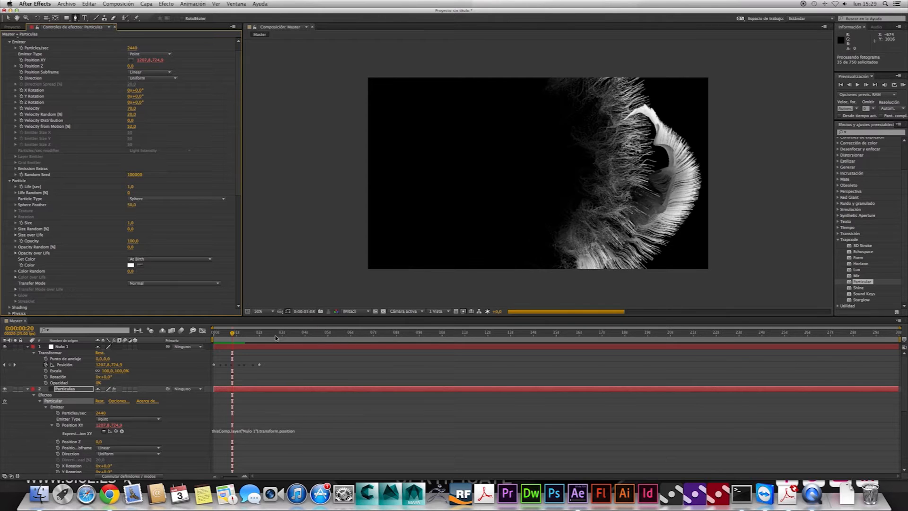
key("space")
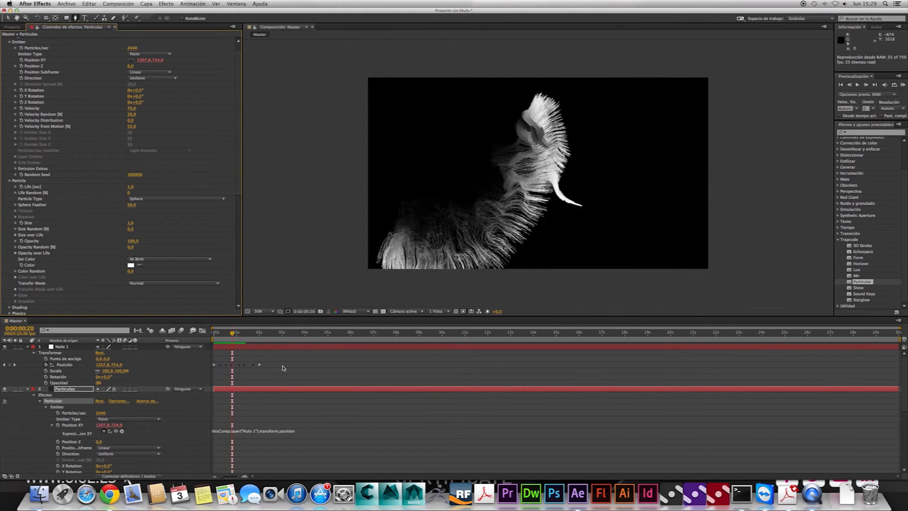
Step: Scrub through the first frames of the animation and play another RAM preview to review the trail's movement
left_click(214, 334)
mouse_move(213, 334)
left_mouse_down()
mouse_move(241, 335)
mouse_move(220, 336)
mouse_move(230, 335)
left_mouse_up()
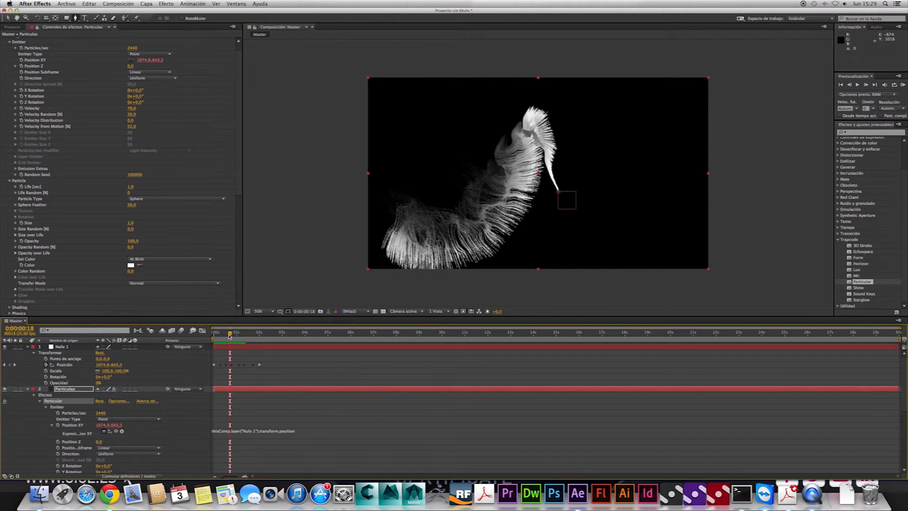
left_click_drag(229, 334, 218, 335)
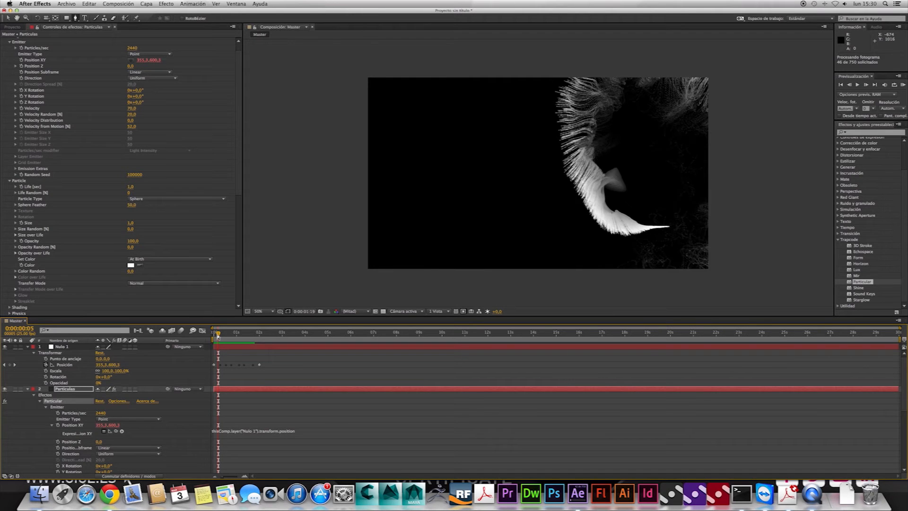
key("space")
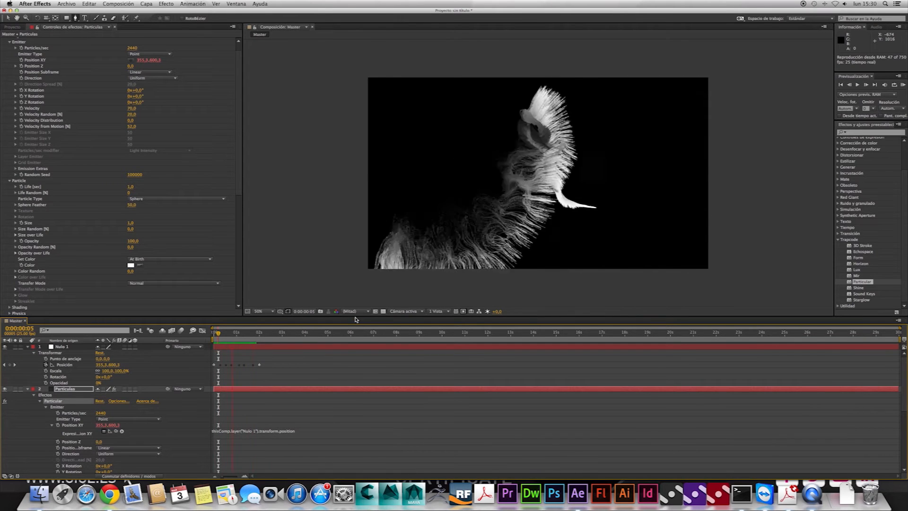
key("space")
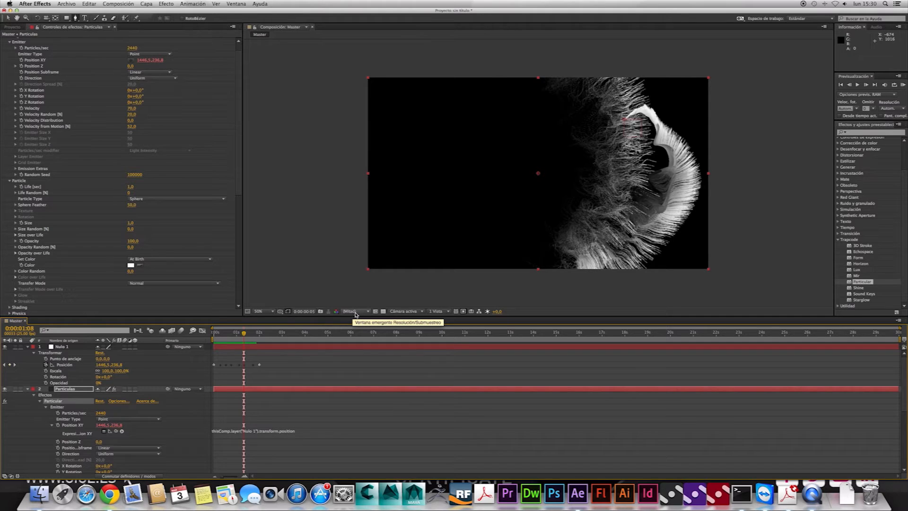
Step: Switch the composition preview resolution to full (Completa) and play the animation at that quality
left_click(356, 312)
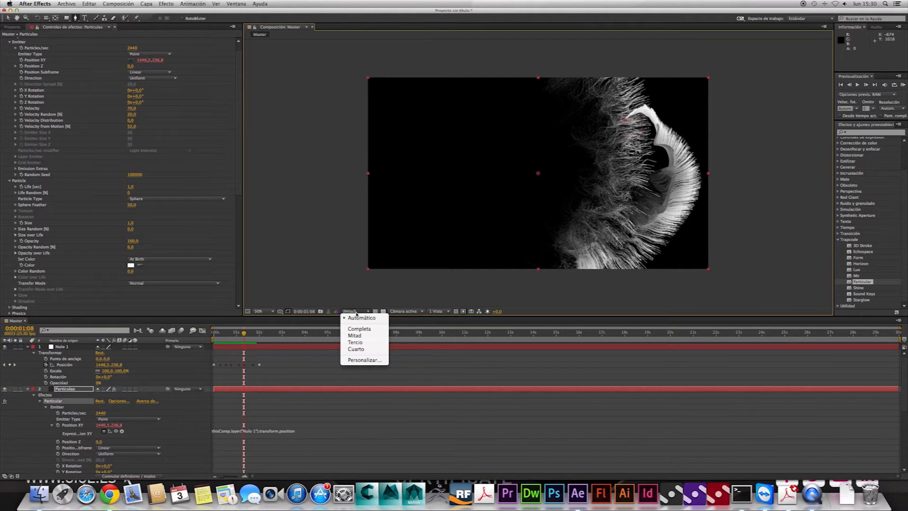
left_click(369, 328)
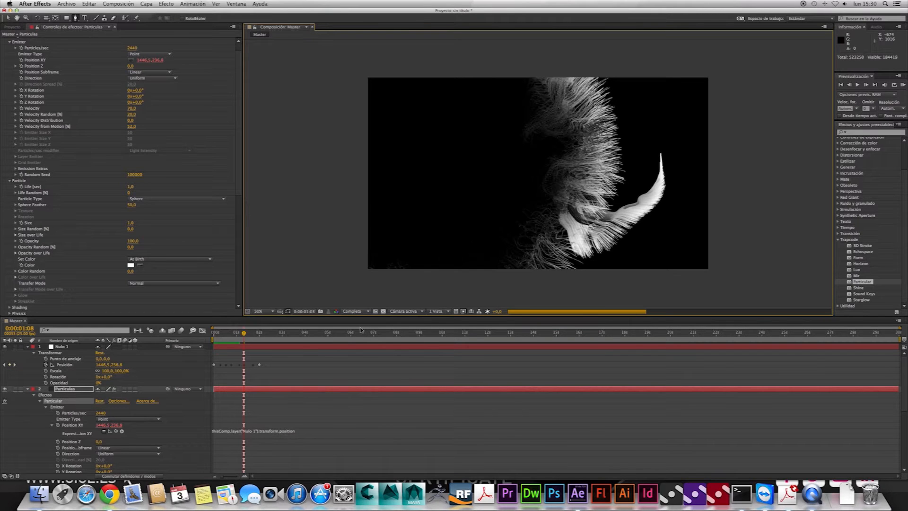
key("space")
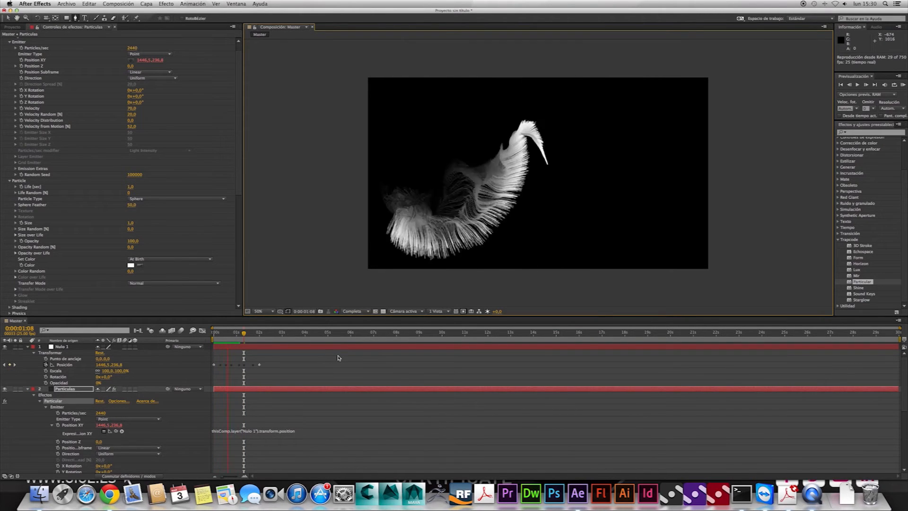
key("space")
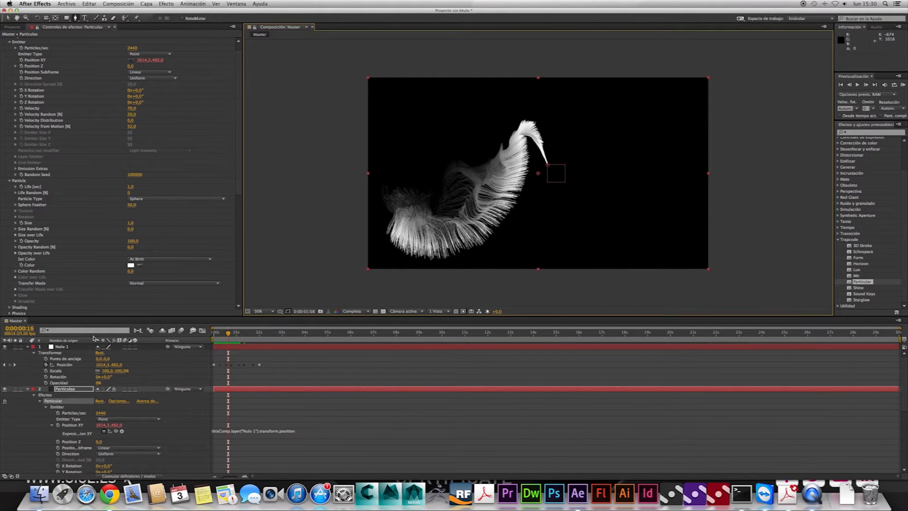
Step: Select the Nulo 1 layer and look over its curved motion path in the composition
left_click(28, 348)
left_click(28, 354)
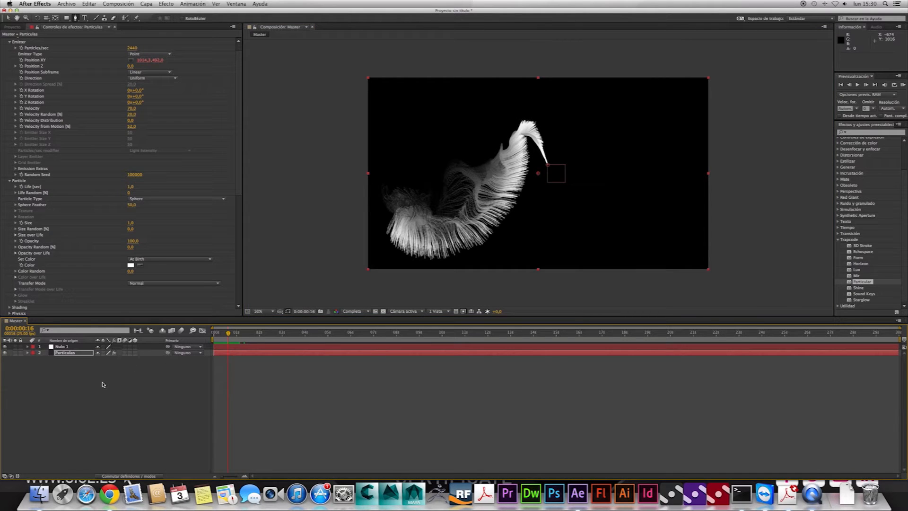
left_click(68, 348)
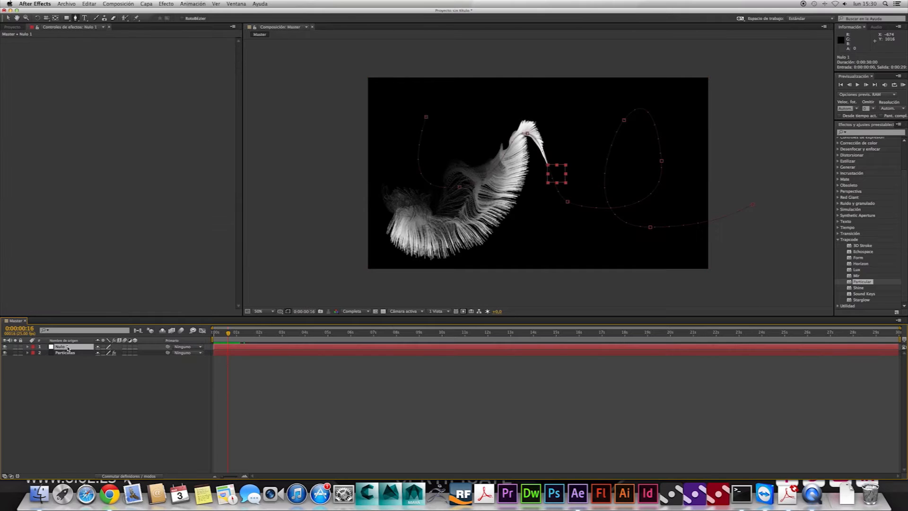
left_click(28, 348)
left_click(28, 389)
scroll(71, 402, "down", 3)
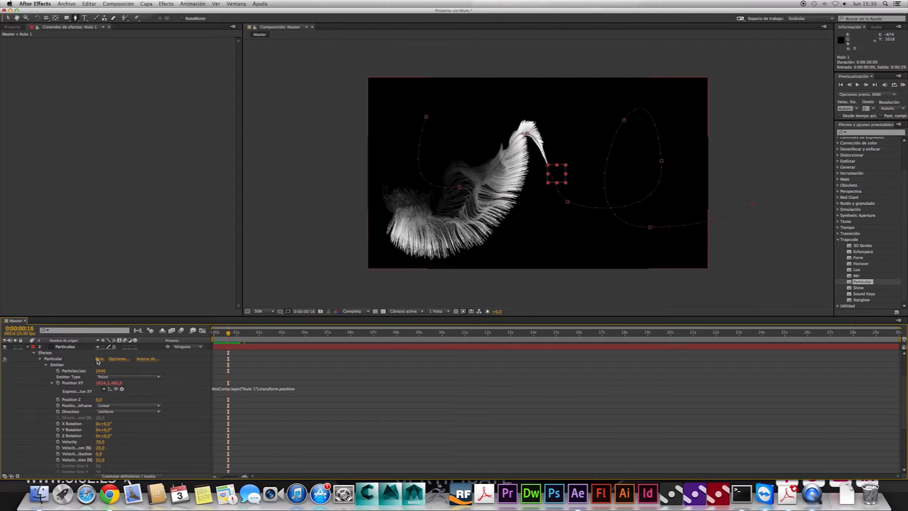
Step: On the Particulas layer, set the main particle Life to 3,6 sec and the Aux System's Life to 20,3 sec
left_click(71, 349)
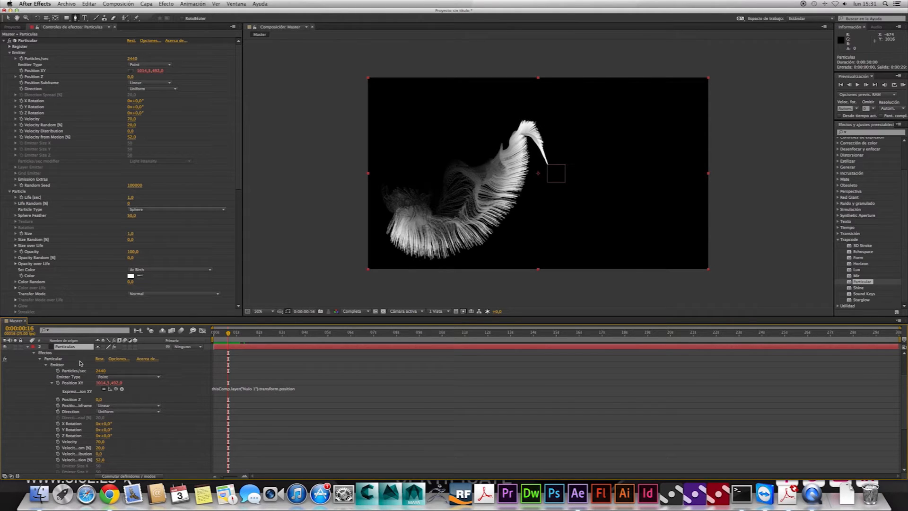
left_click(130, 198)
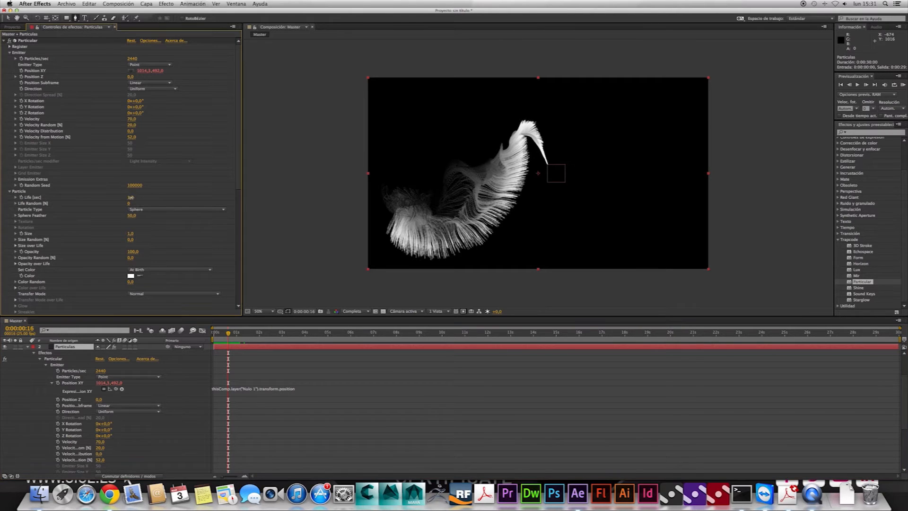
type("3,6")
key("Return")
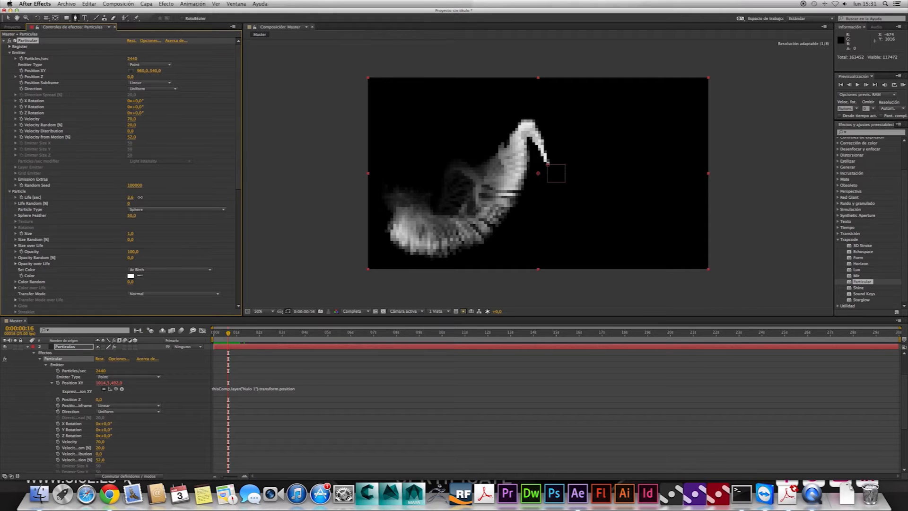
left_click_drag(240, 180, 241, 180)
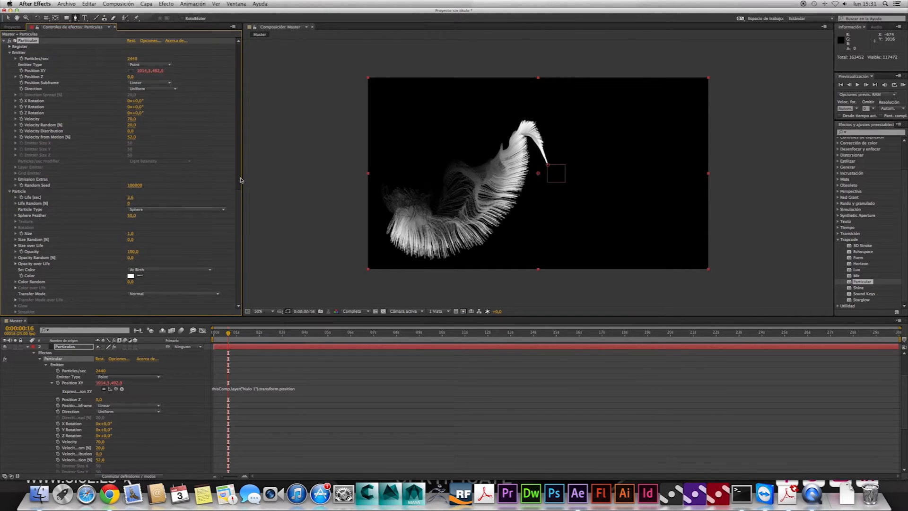
scroll(239, 180, "down", 8)
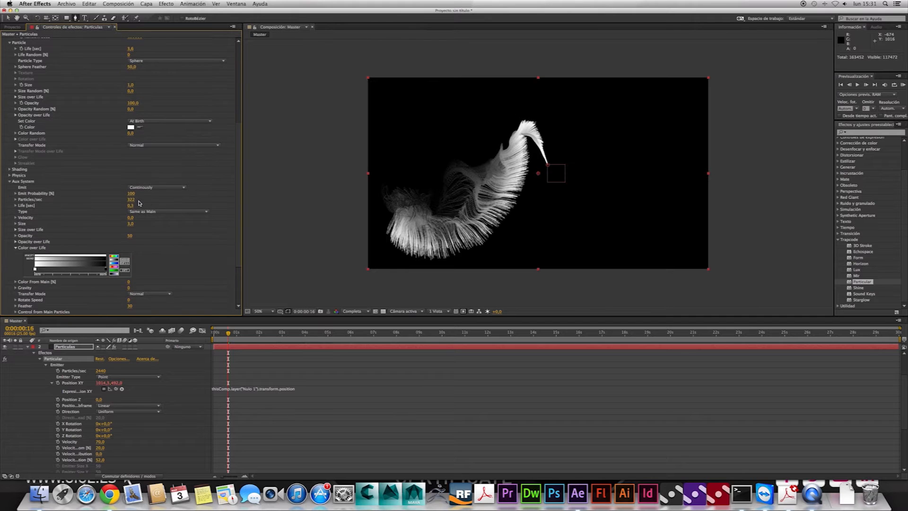
left_click_drag(130, 205, 142, 209)
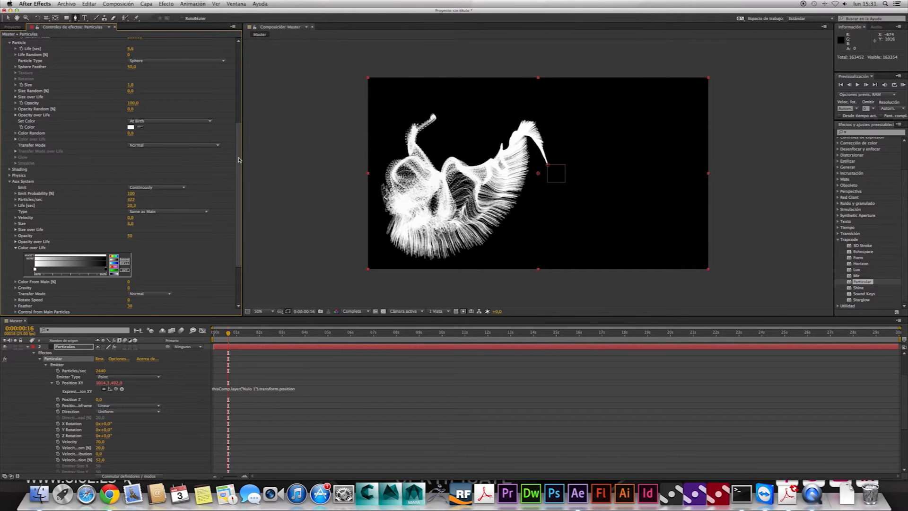
Step: Raise the emitter's Velocity Distribution slightly and set its Velocity to 620
scroll(239, 160, "up", 8)
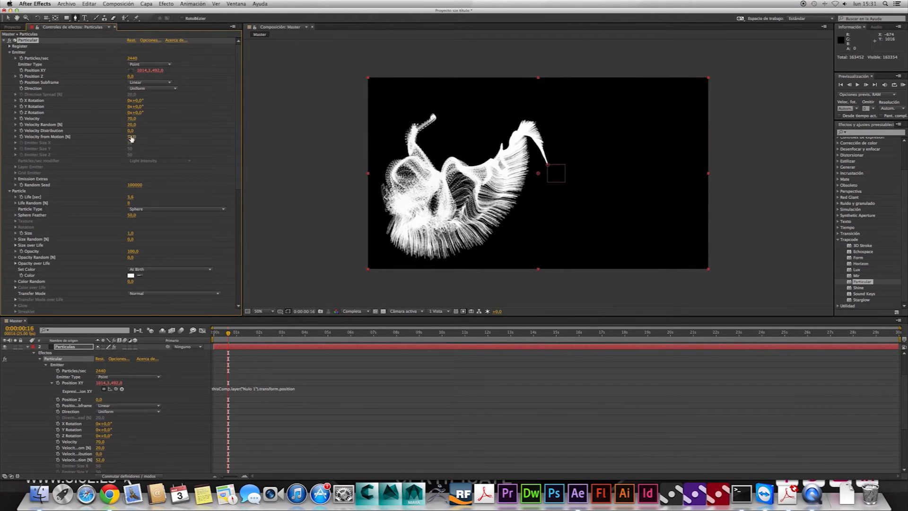
left_click_drag(130, 134, 224, 140)
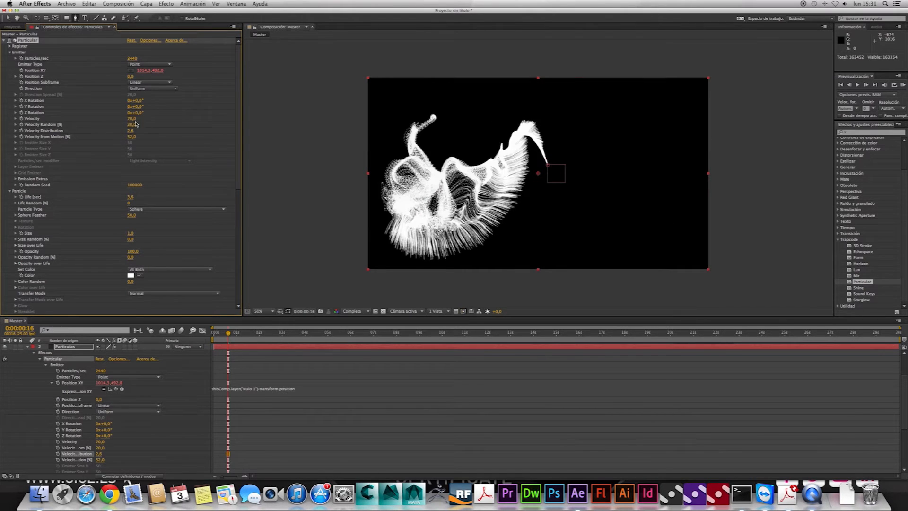
left_click_drag(132, 122, 152, 118)
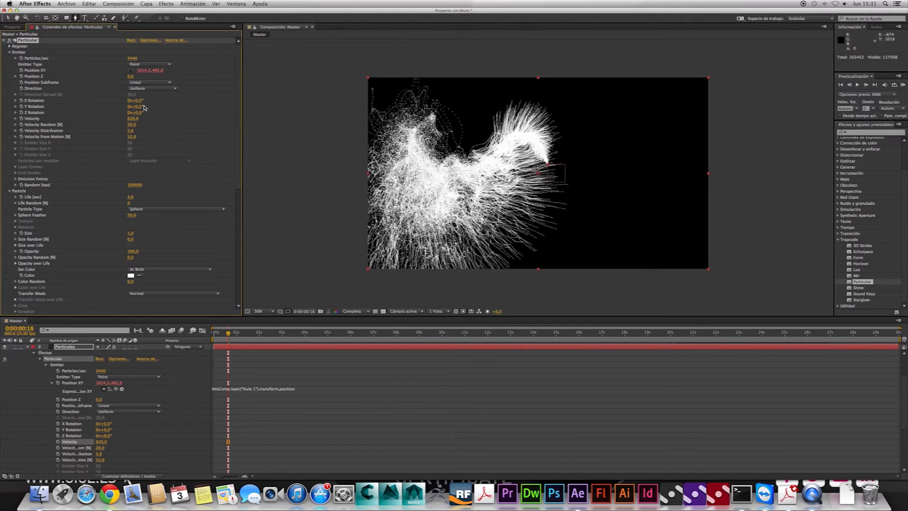
Step: Set the Aux System's Turbulence Position to 3120 and the emitter's Particles/sec to 5340
scroll(142, 189, "down", 10)
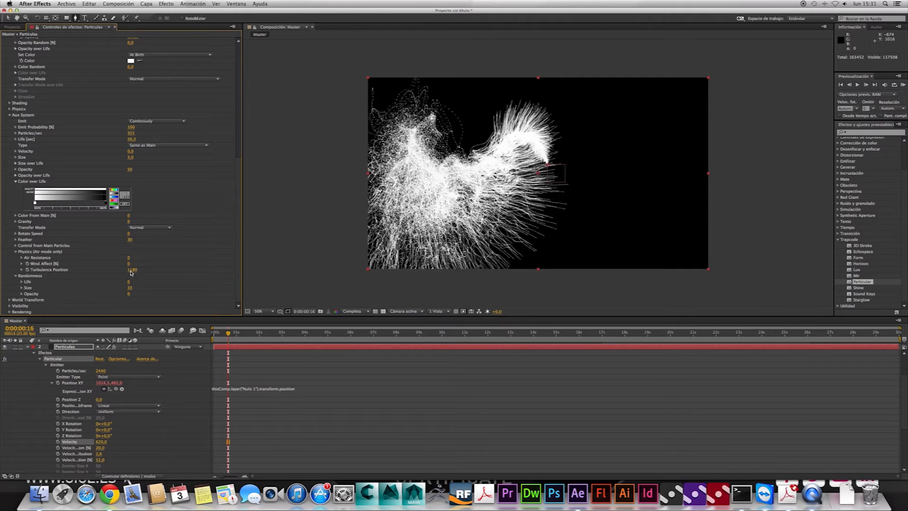
left_click_drag(133, 270, 203, 272)
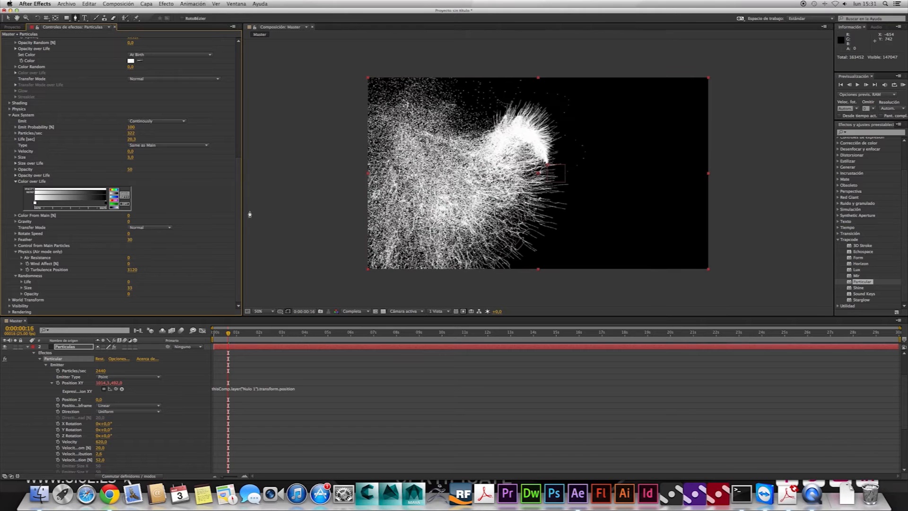
left_click_drag(239, 218, 251, 130)
scroll(198, 160, "up", 1)
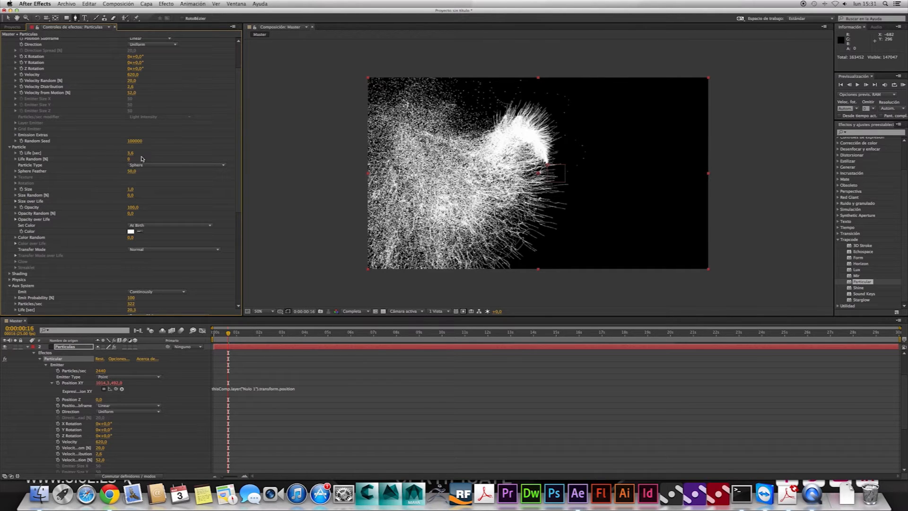
scroll(227, 94, "up", 5)
left_click(147, 57)
left_click_drag(238, 61, 294, 63)
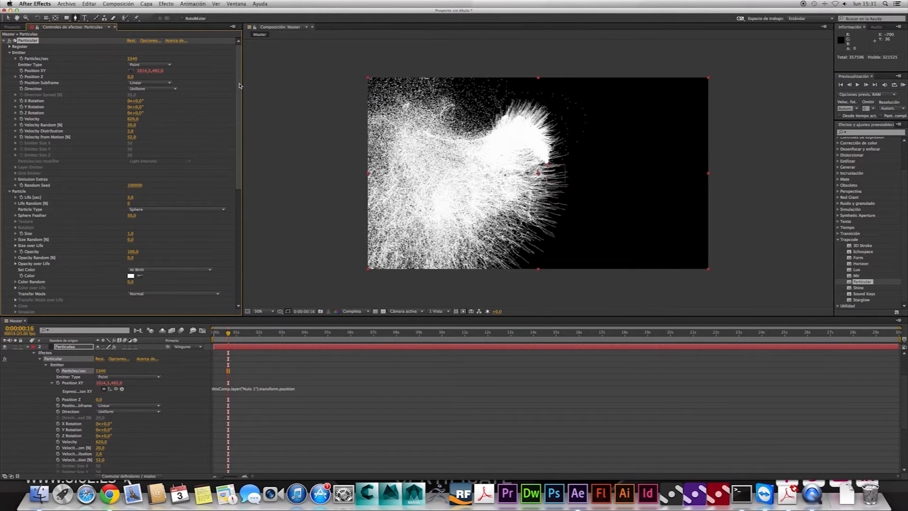
Step: Set the Aux System's Particles/sec to 558 and its Size to 1
scroll(240, 98, "down", 1)
scroll(240, 98, "down", 10)
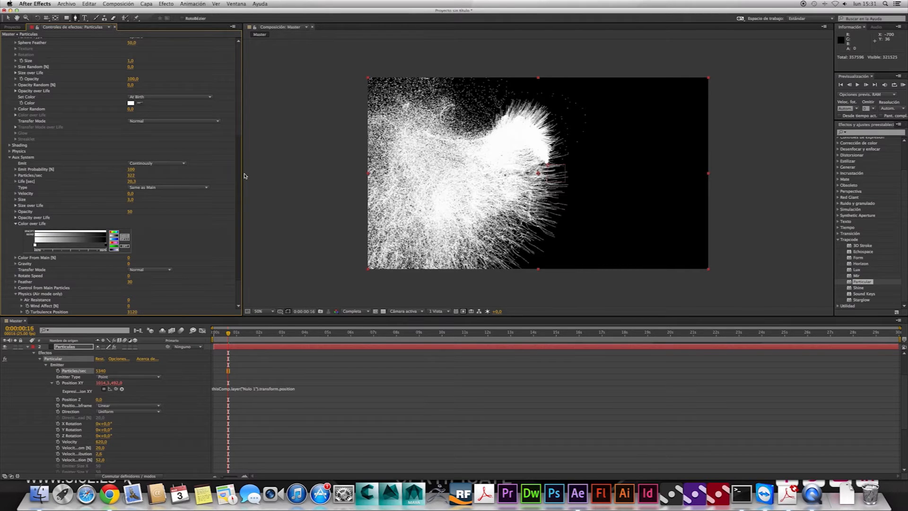
scroll(231, 178, "down", 1)
left_click_drag(131, 174, 208, 173)
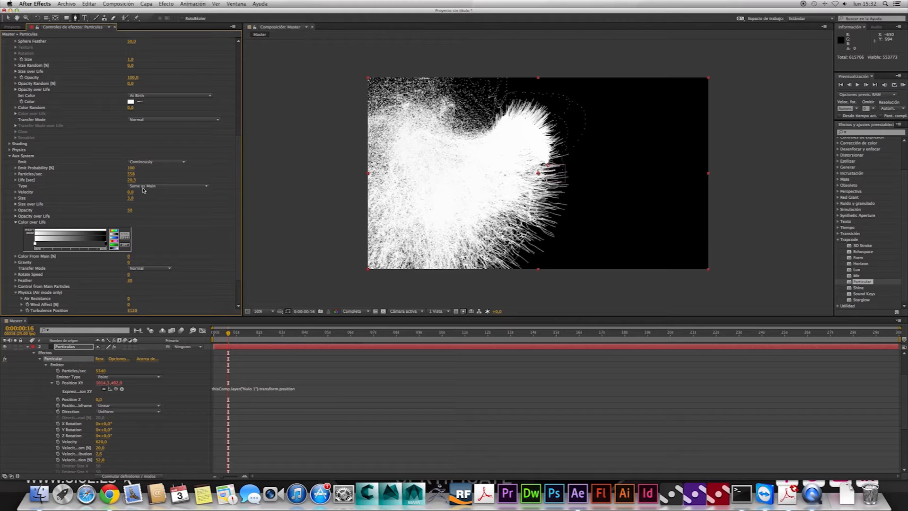
left_click(131, 198)
type("1")
key("Return")
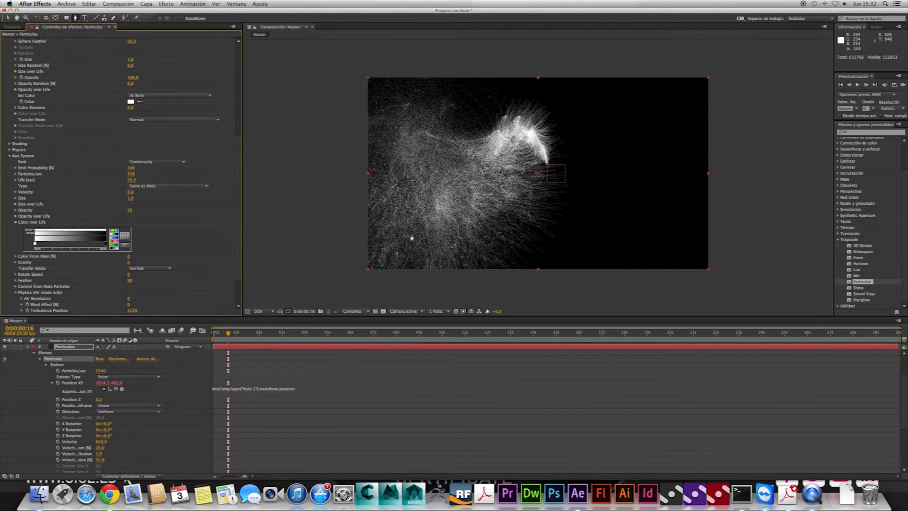
Step: View the composition at 100% magnification and play a RAM preview of the particle burst
left_click(263, 312)
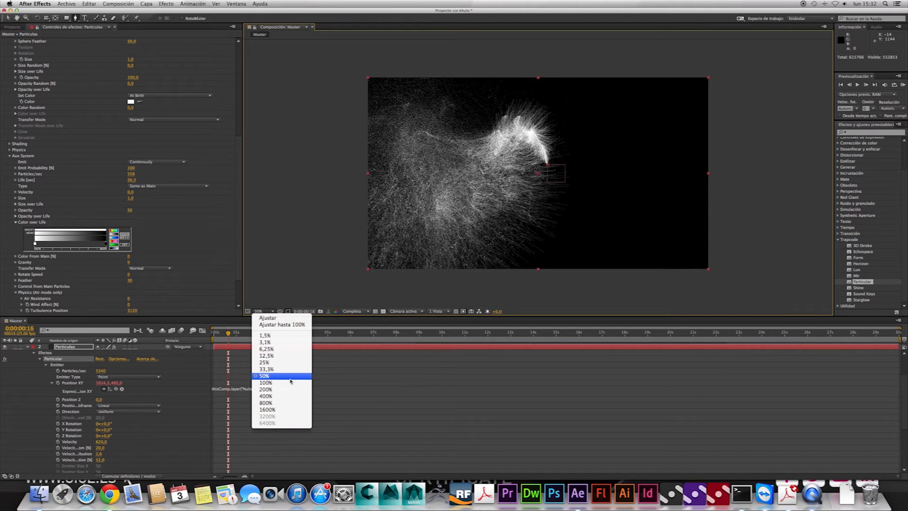
left_click(265, 382)
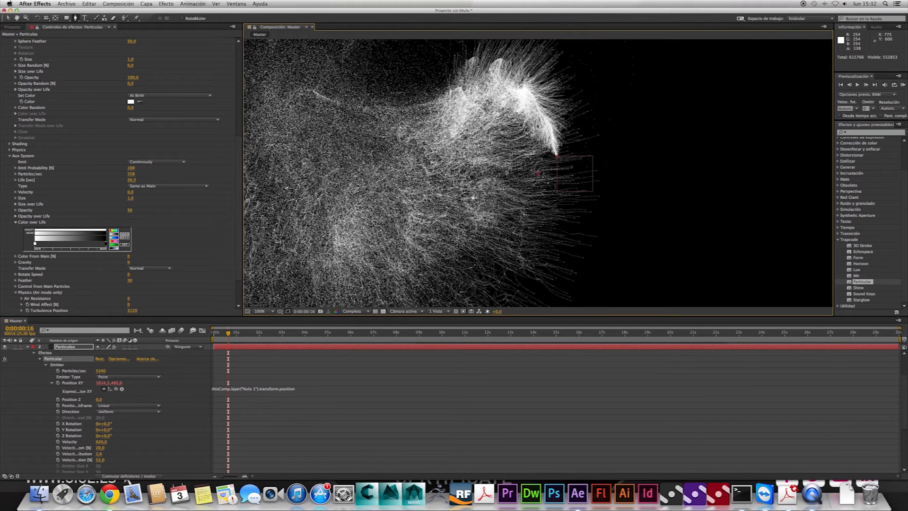
key("space")
left_click_drag(474, 164, 603, 132)
key("KP_0")
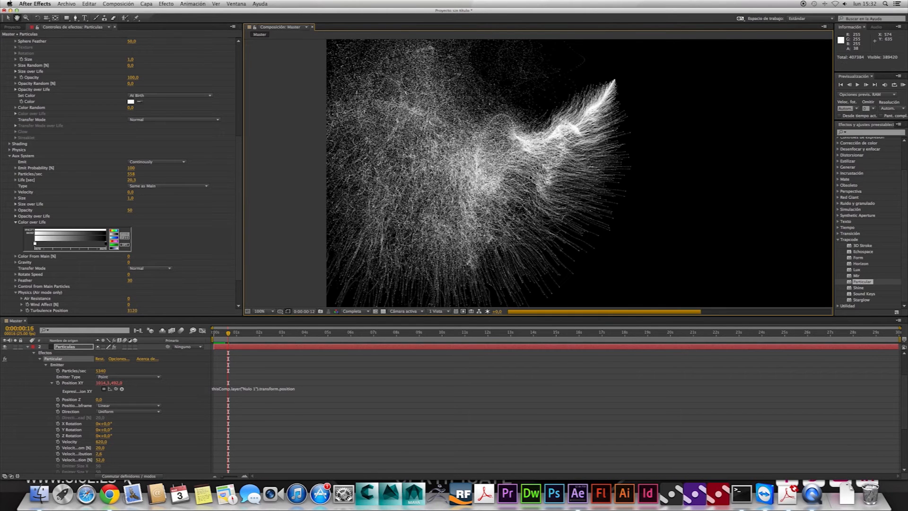
key("space")
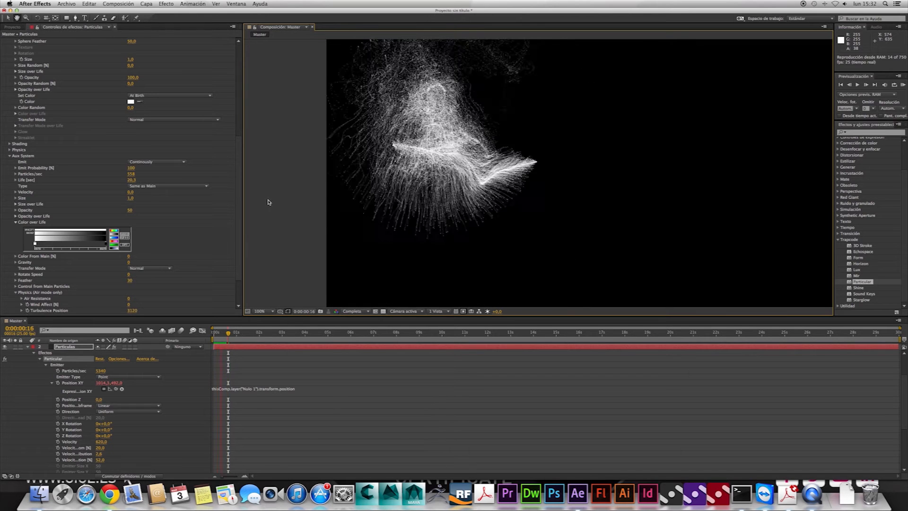
key("space")
Step: At 0:00:00:13, raise the Aux System's Particles/sec to 2454, checking the strands at close magnification
scroll(231, 189, "up", 10)
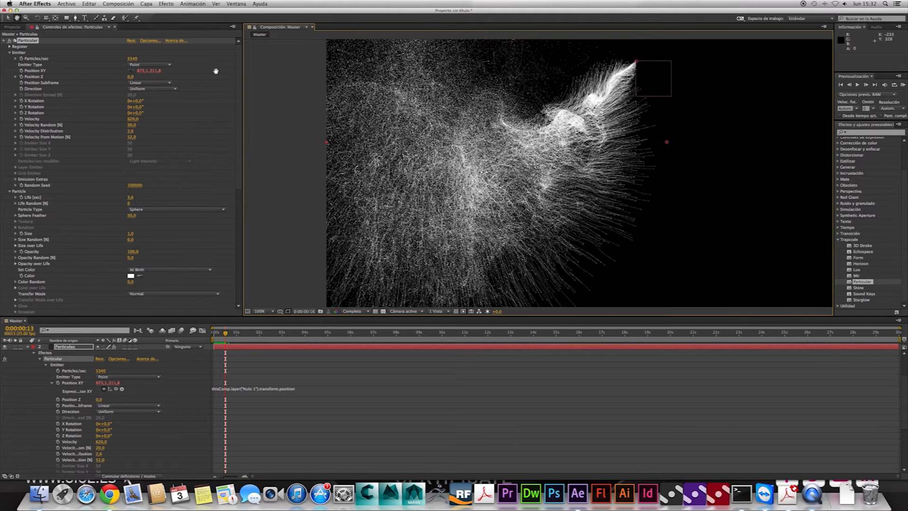
left_click_drag(239, 67, 241, 220)
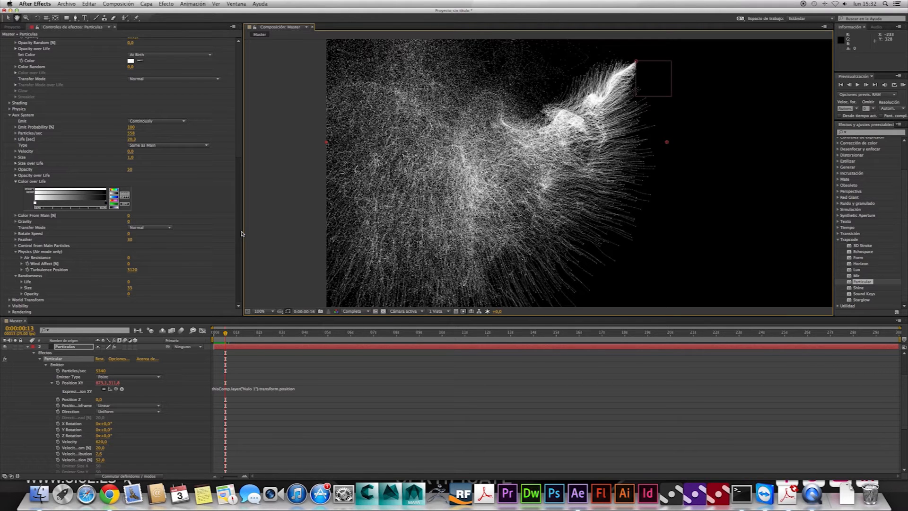
left_click_drag(239, 175, 243, 227)
left_click(132, 134)
left_click_drag(132, 134, 170, 134)
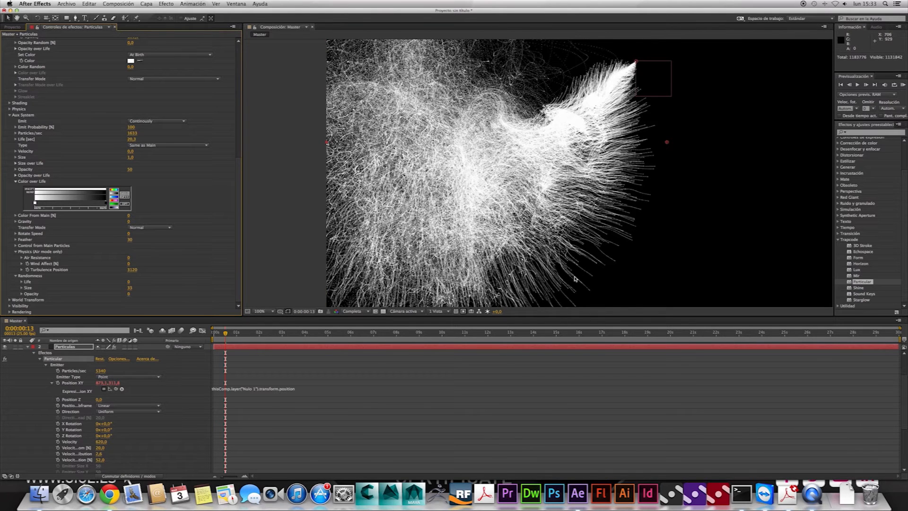
scroll(553, 266, "up", 2)
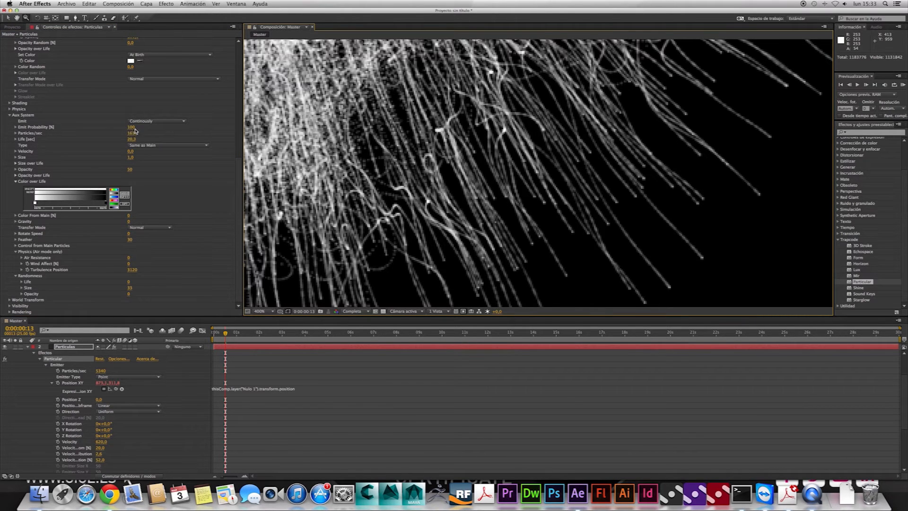
left_click_drag(132, 135, 423, 137)
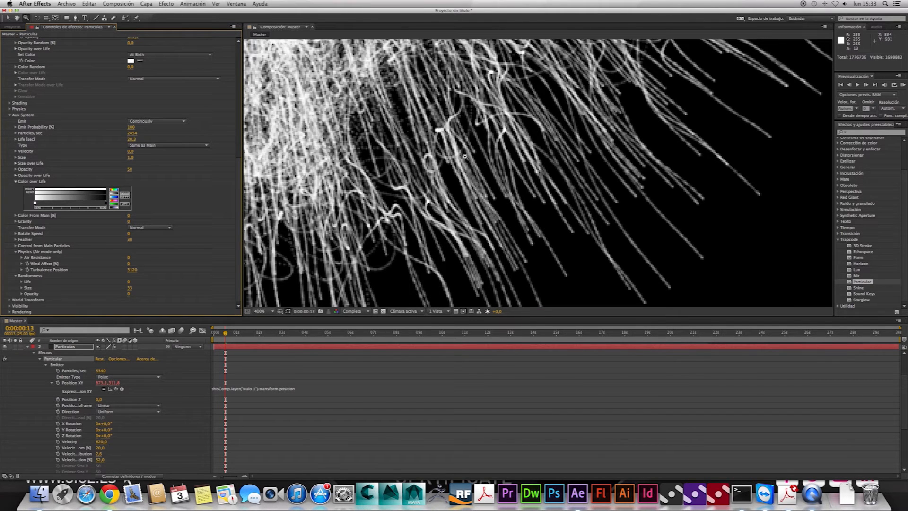
scroll(429, 154, "down", 1)
scroll(430, 154, "down", 1)
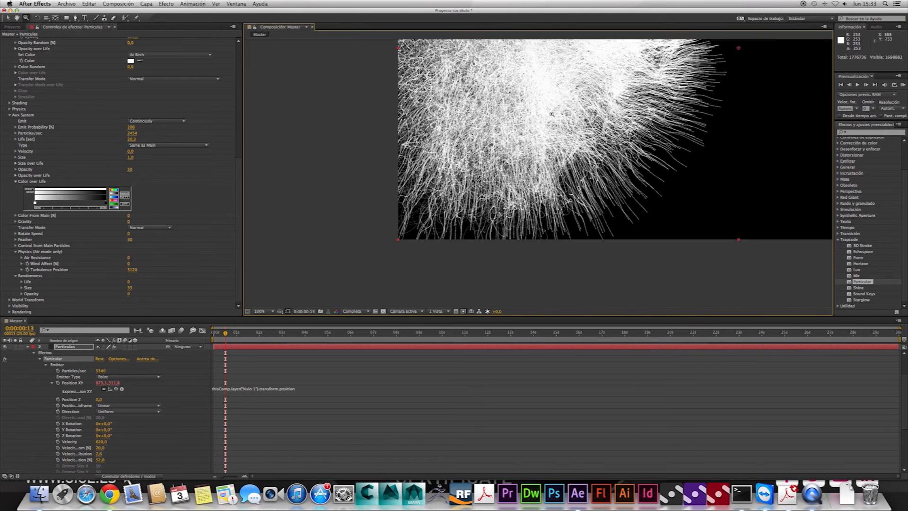
left_click_drag(554, 116, 541, 177)
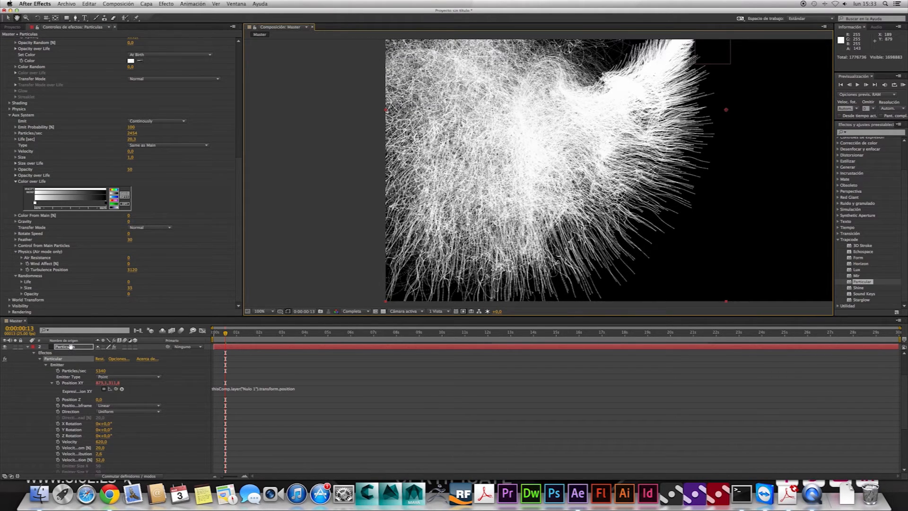
Step: Collapse the Particulas layer's properties and add a two-node camera with the 50 mm preset to the composition
left_click(70, 347)
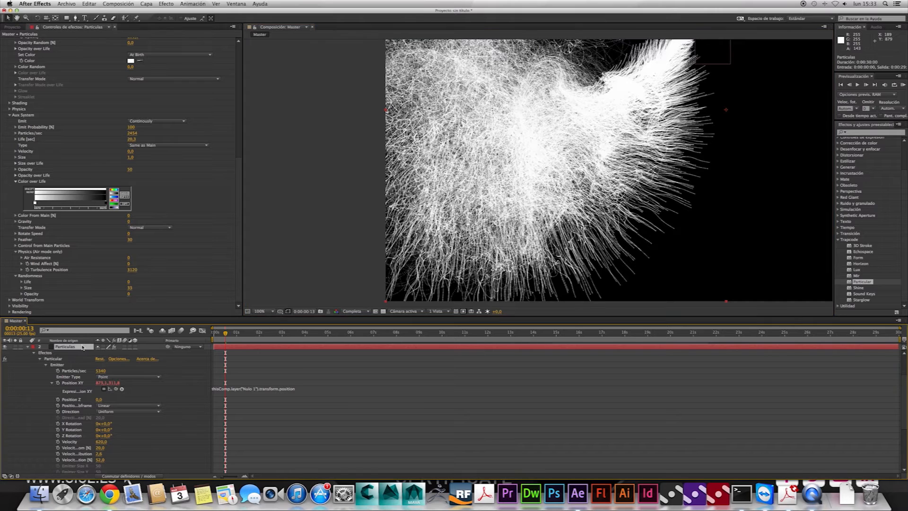
left_click(28, 349)
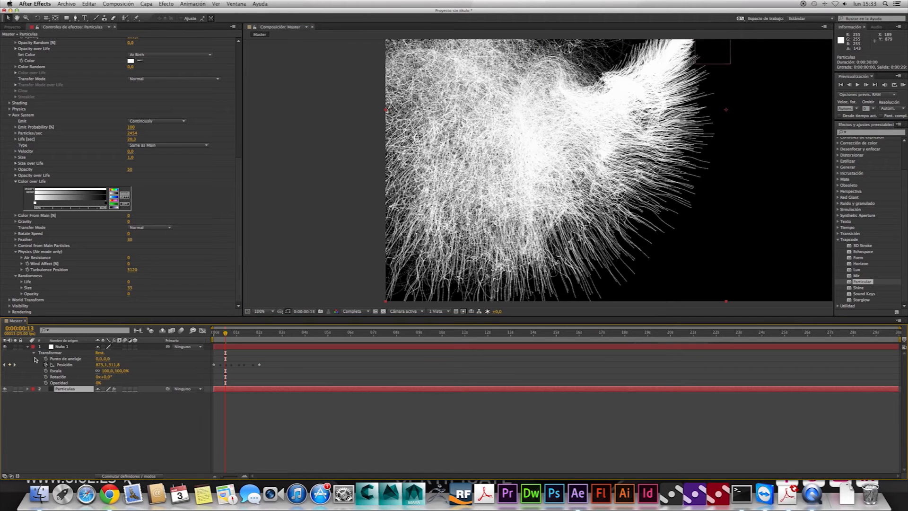
right_click(81, 409)
mouse_move(197, 410)
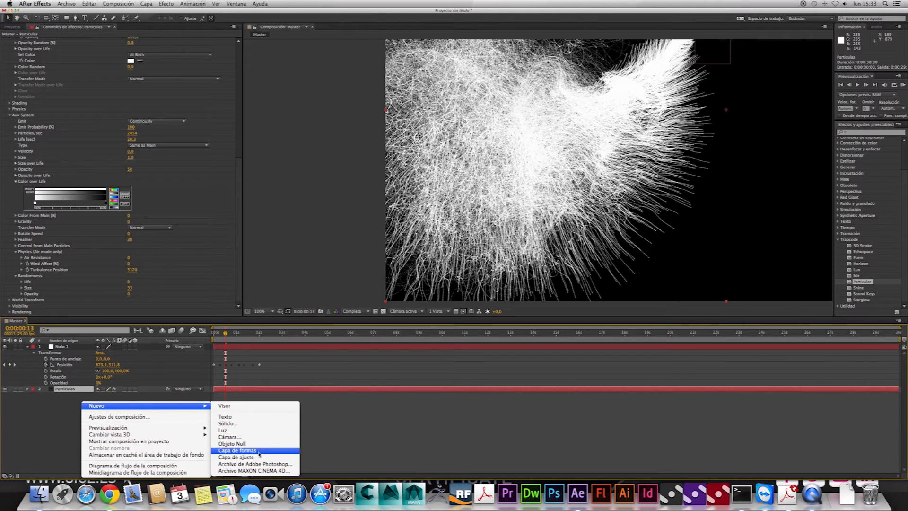
left_click(253, 438)
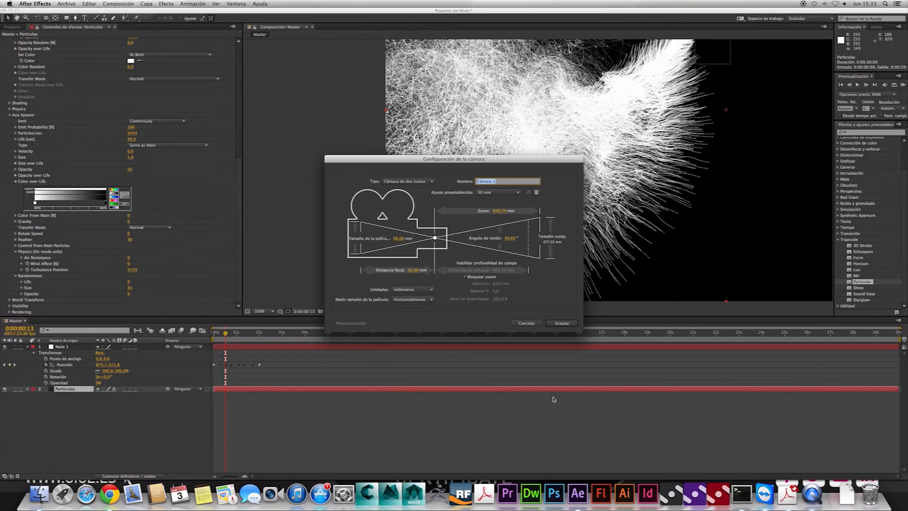
left_click(561, 323)
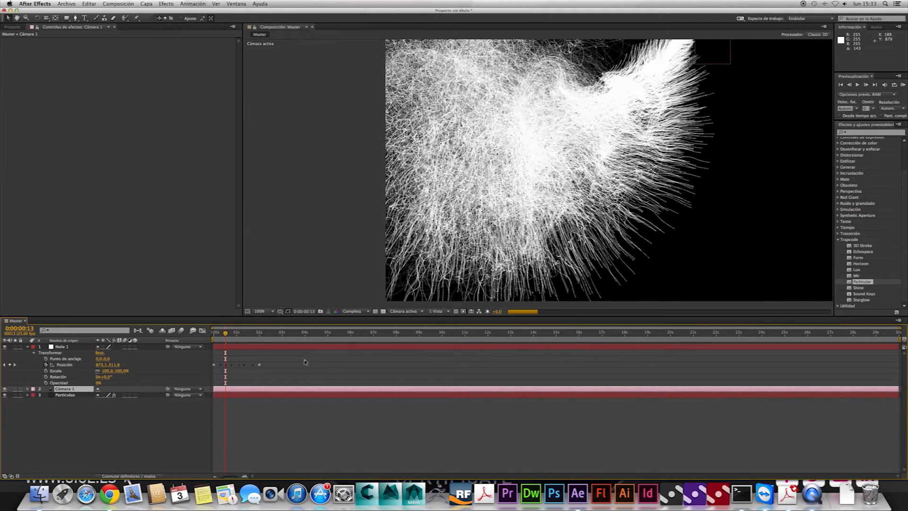
Step: Move the Cámara 1 layer above Nulo 1, expand its properties, and set the composition preview resolution to half (Mitad)
left_click_drag(74, 388, 85, 350)
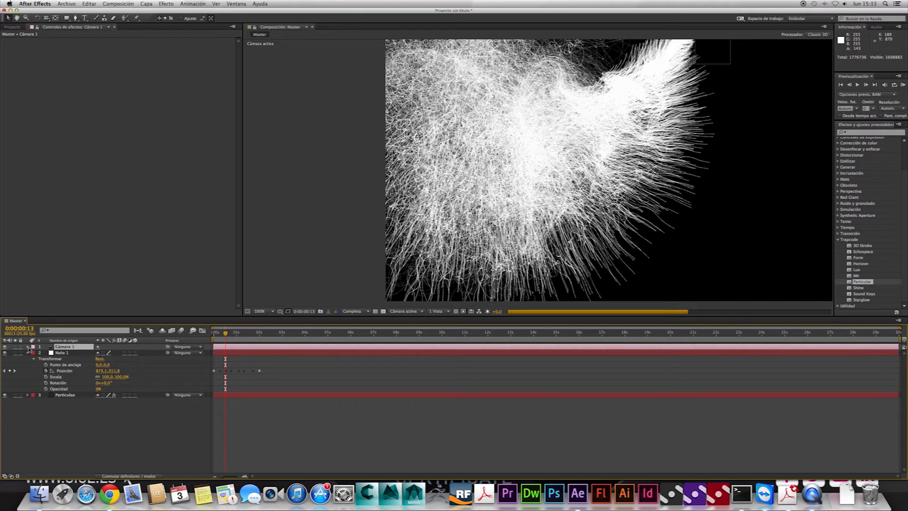
left_click(28, 347)
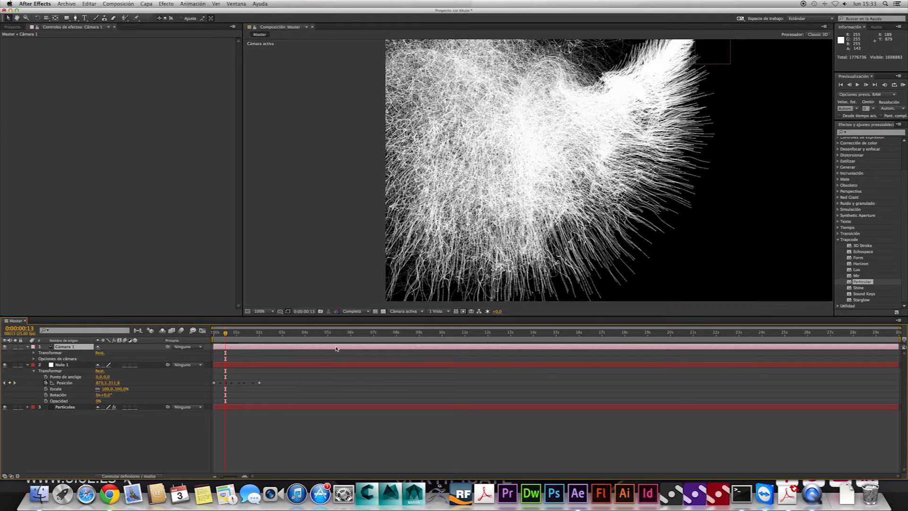
left_click(368, 313)
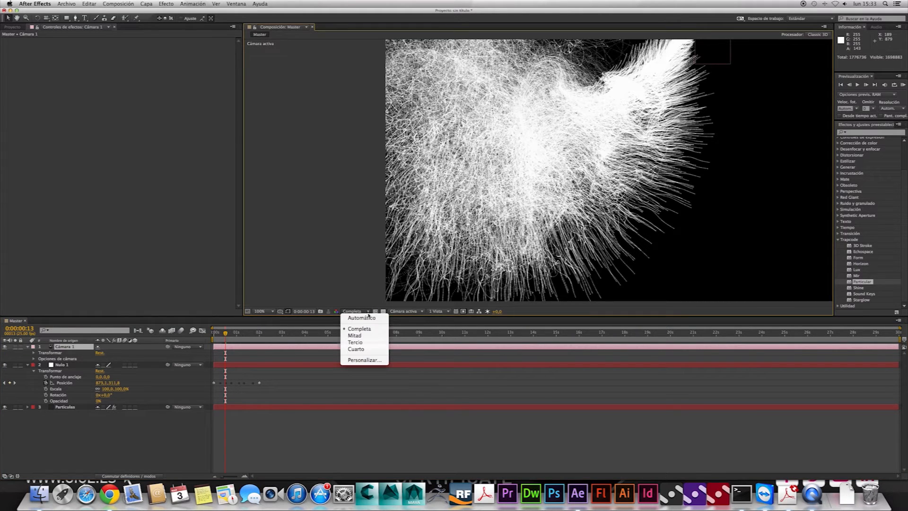
left_click(367, 335)
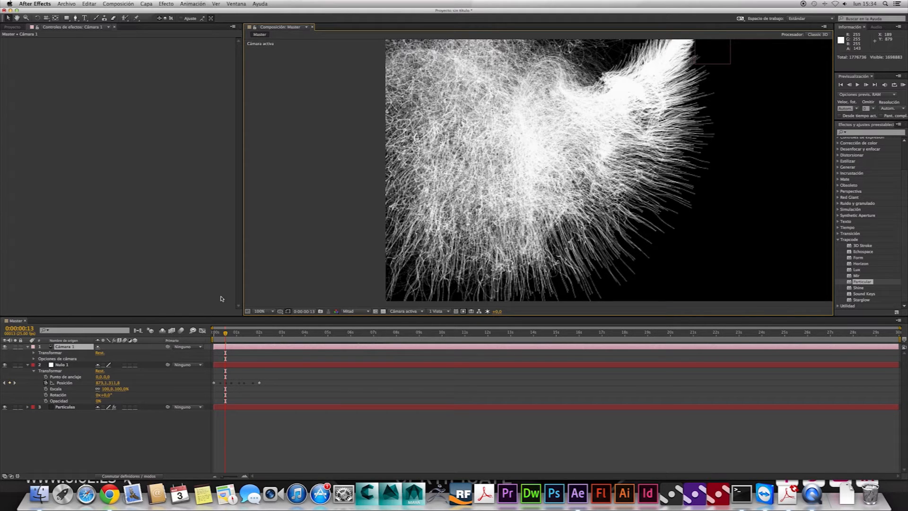
Step: Enable depth of field on Cámara 1 and, at 0:00:00:14, slide its layer so that it starts at 0:00:00:21
left_click(34, 359)
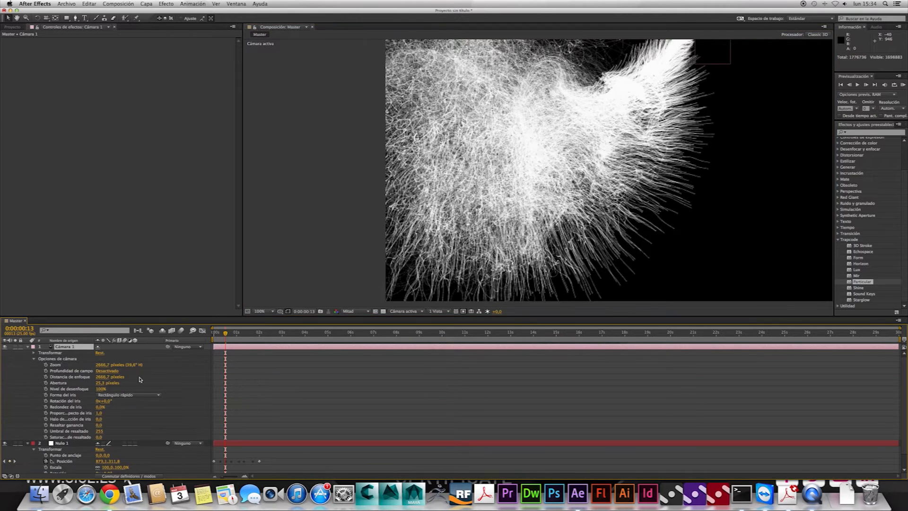
left_click(108, 374)
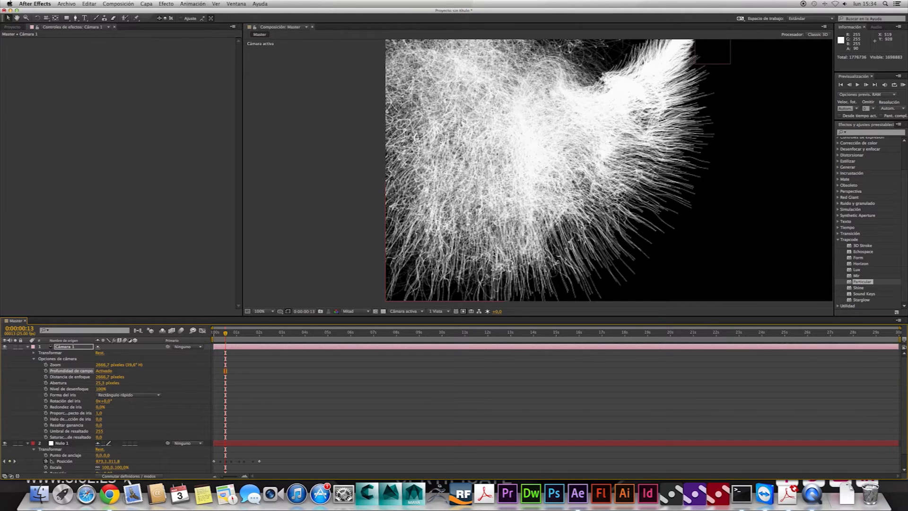
left_click_drag(225, 334, 233, 337)
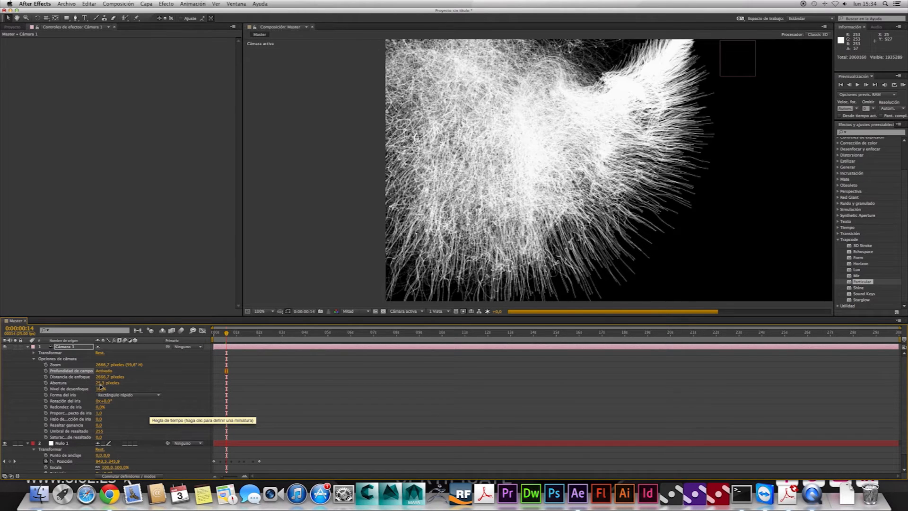
left_click_drag(669, 344, 689, 344)
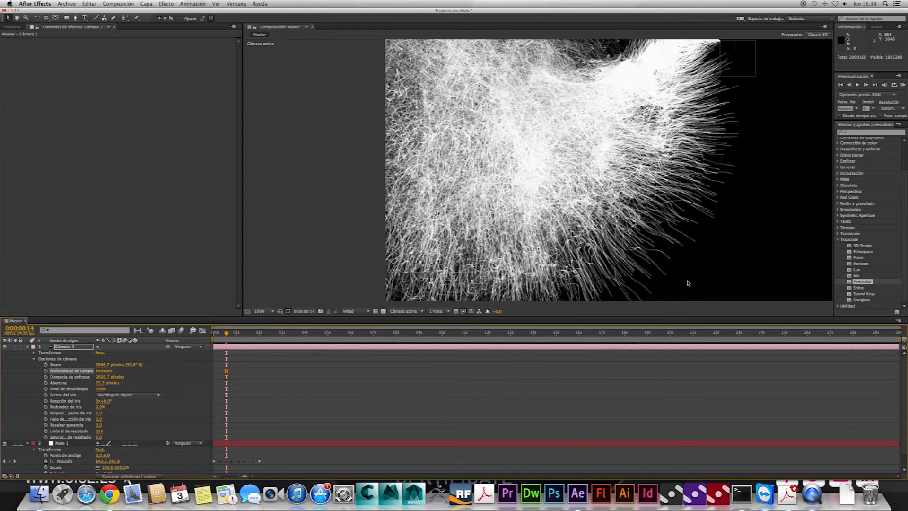
Step: Raise the aperture of Cámara 1 to 6258,3 pixels
left_click(102, 383)
key("Return")
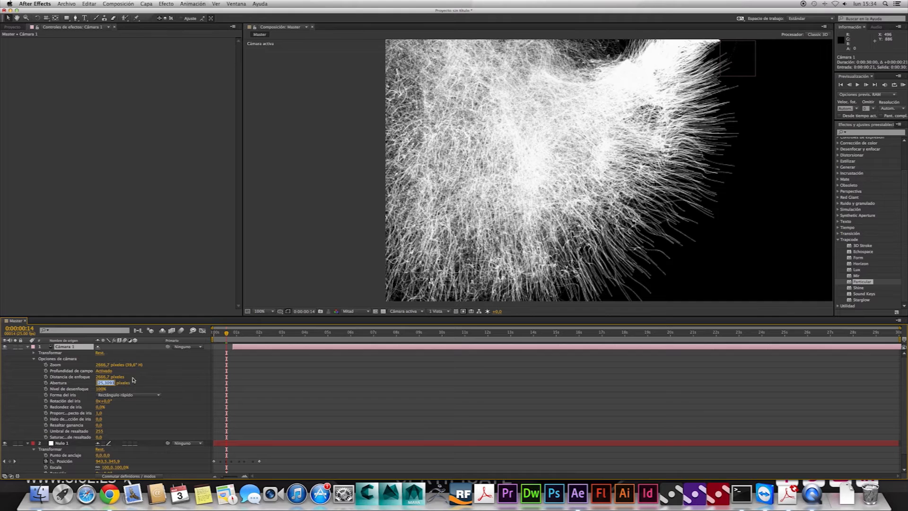
left_click_drag(101, 384, 577, 381)
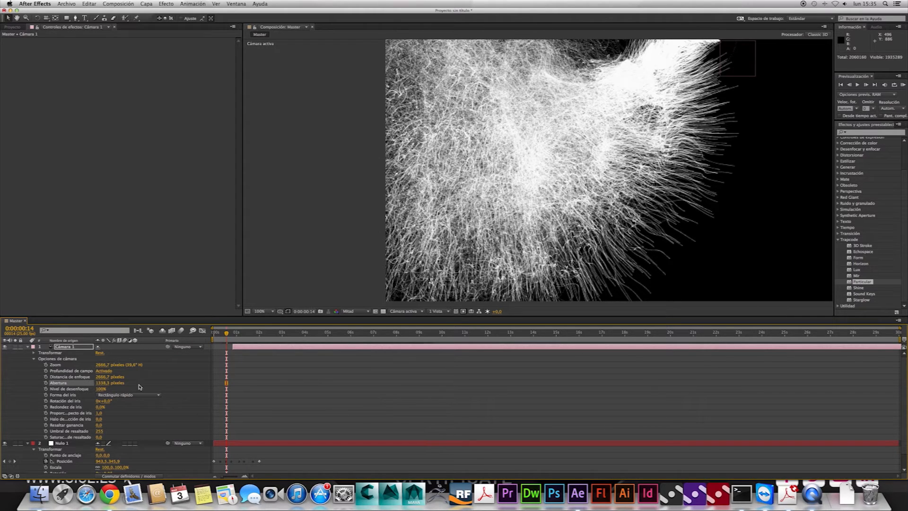
left_click_drag(102, 382, 461, 376)
left_click_drag(859, 350, 893, 324)
left_click_drag(102, 383, 886, 299)
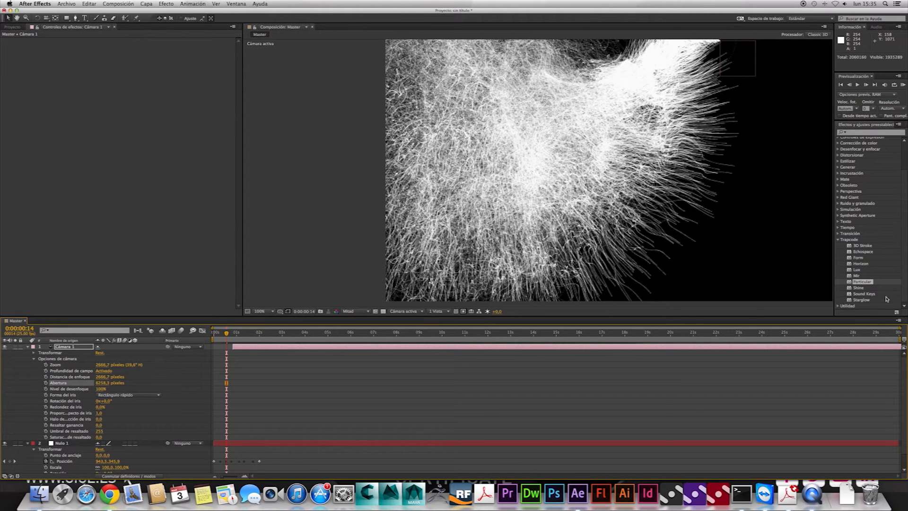
Step: Check the particles in the four-view layout and return to the single active camera view
left_click(437, 312)
left_click(468, 339)
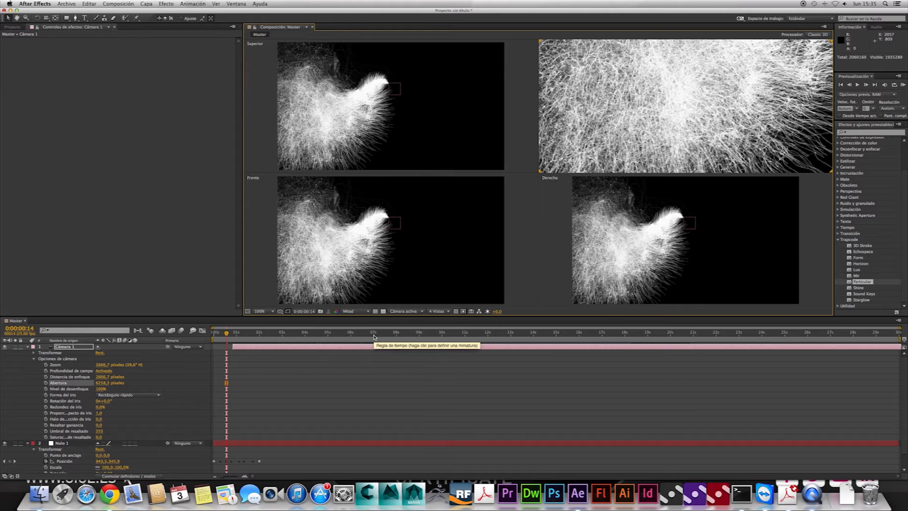
left_click(713, 132)
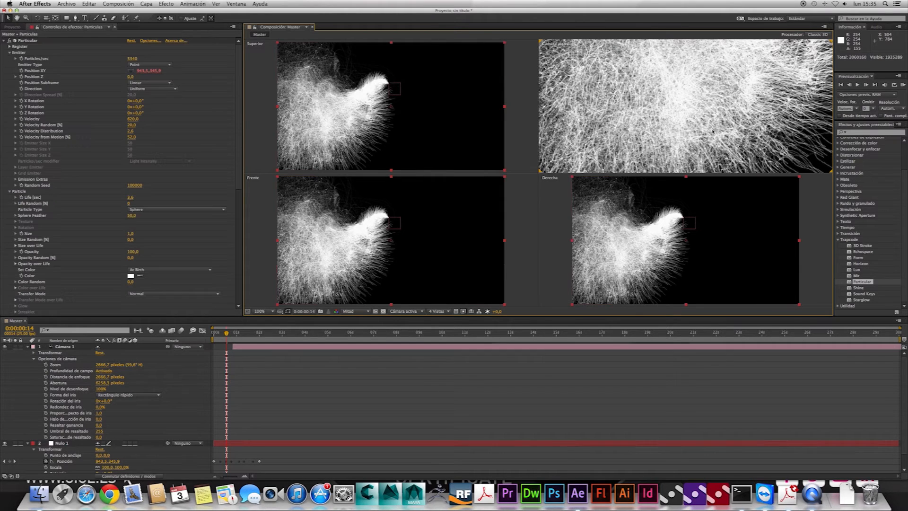
left_click(435, 311)
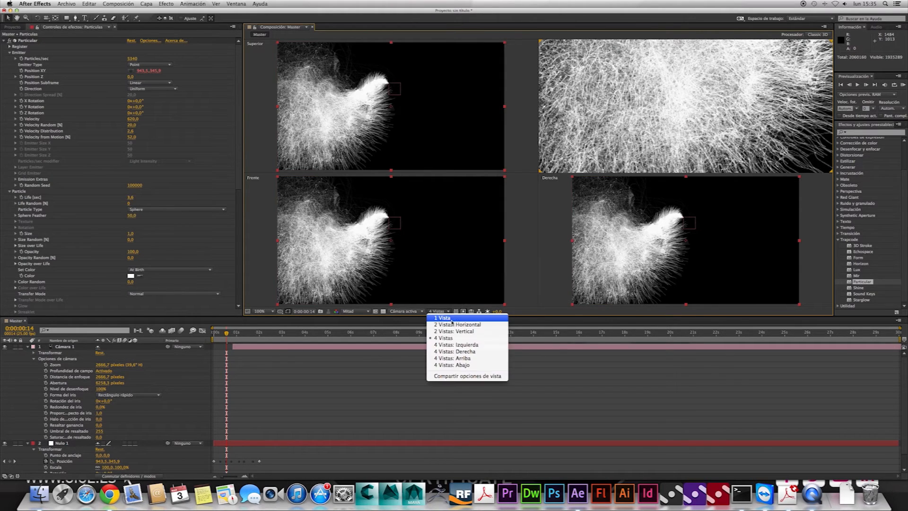
left_click(454, 321)
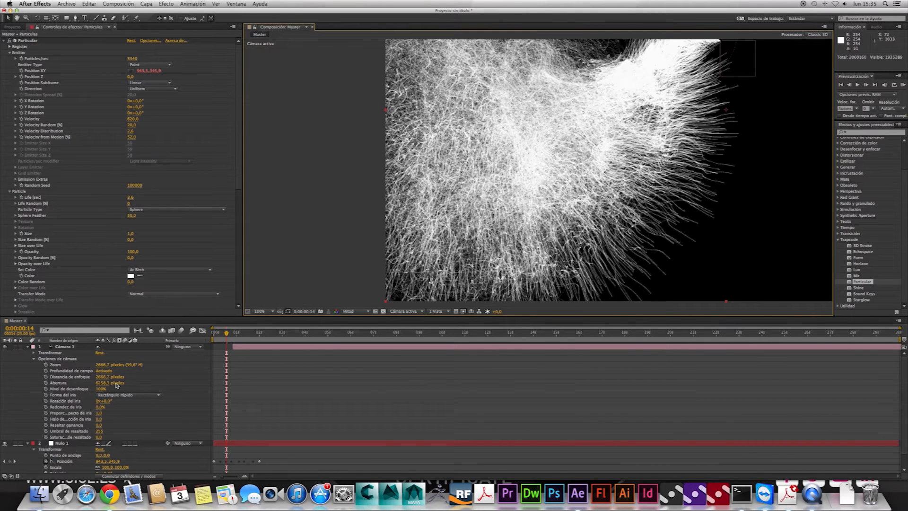
Step: Raise the camera's blur level well above 100% and increase its aperture to 19982,3 pixels
left_click_drag(101, 389, 166, 386)
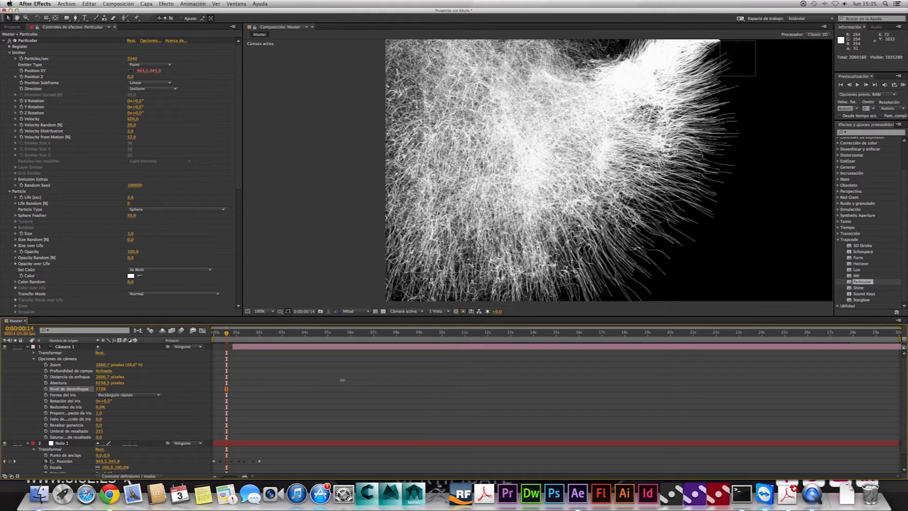
left_click(603, 357)
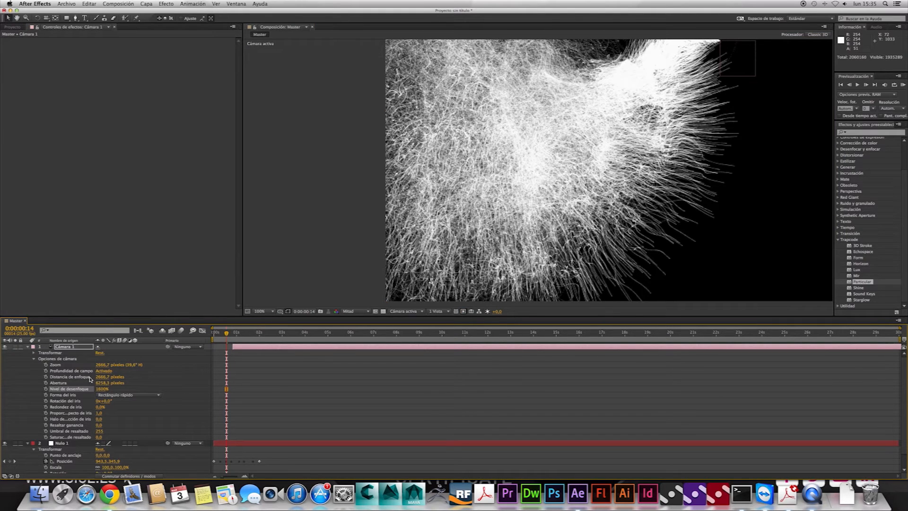
left_click_drag(100, 384, 212, 380)
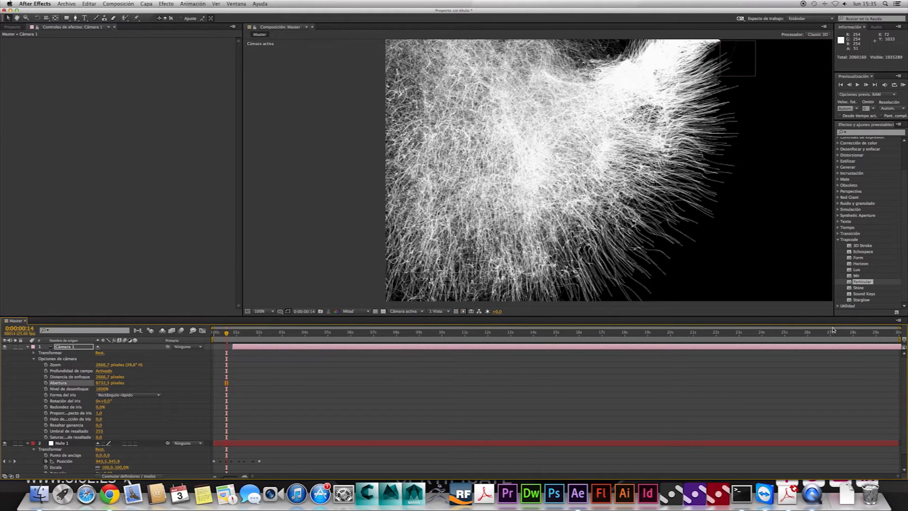
left_click_drag(97, 384, 198, 383)
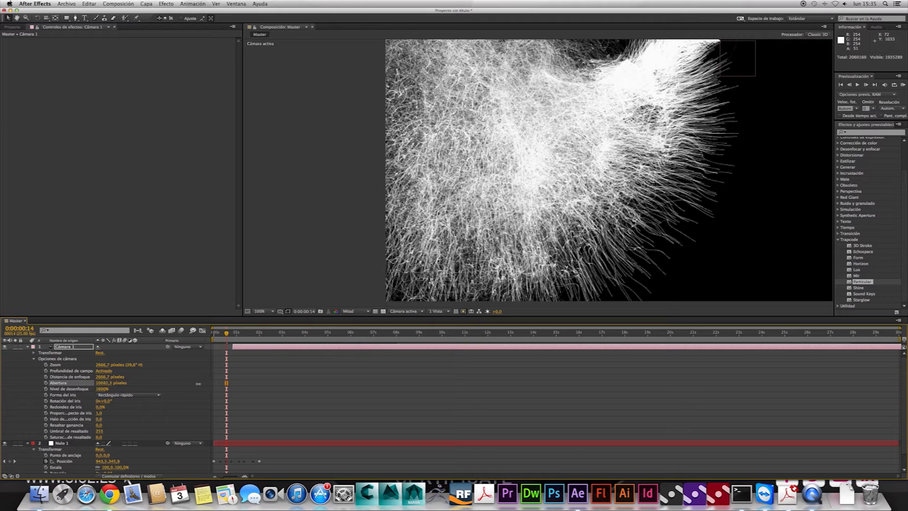
left_click_drag(478, 364, 485, 365)
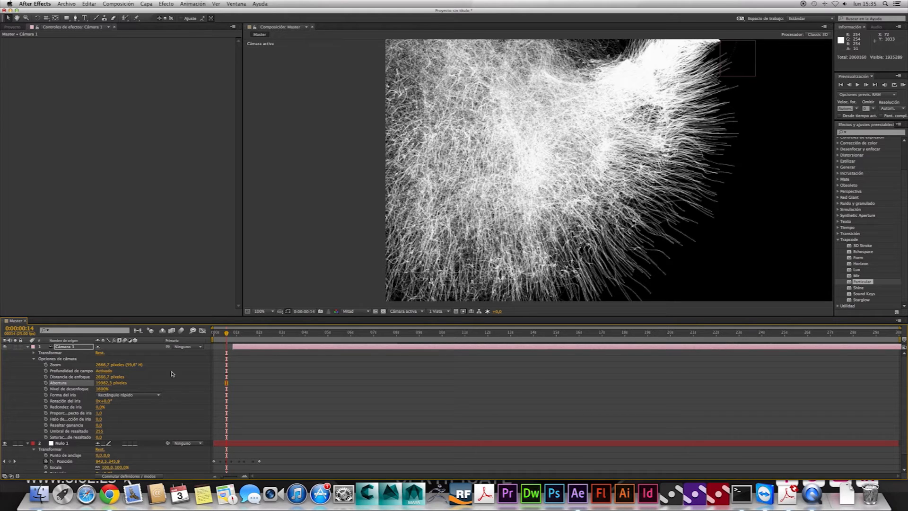
Step: At 0:00:01:07, set the aperture of Cámara 1 to 100 pixels and its blur level to 100%
mouse_move(227, 334)
left_mouse_down()
mouse_move(251, 336)
mouse_move(243, 335)
left_mouse_up()
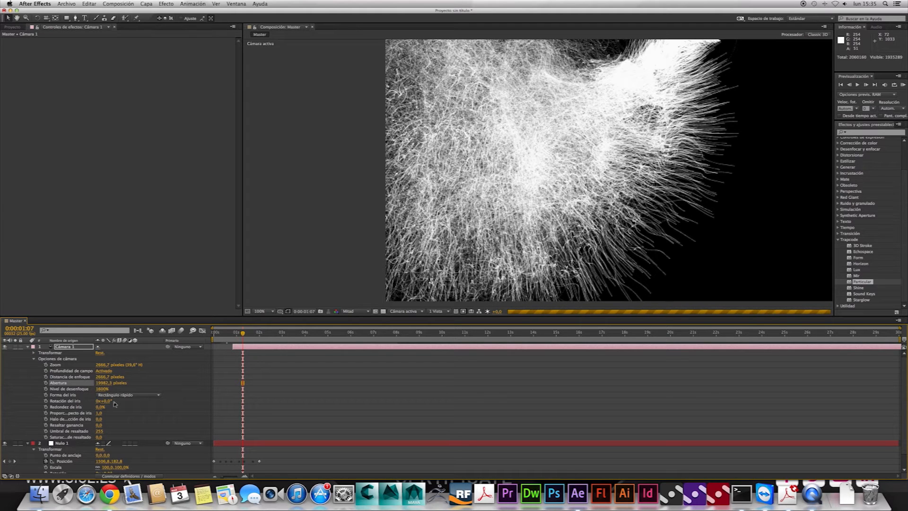
left_click(106, 383)
type("100")
key("Return")
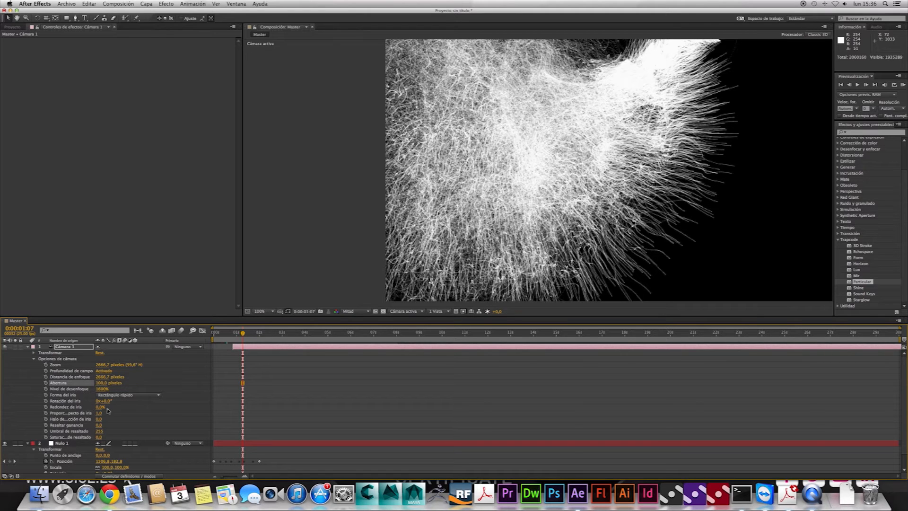
left_click(102, 389)
type("100")
key("Return")
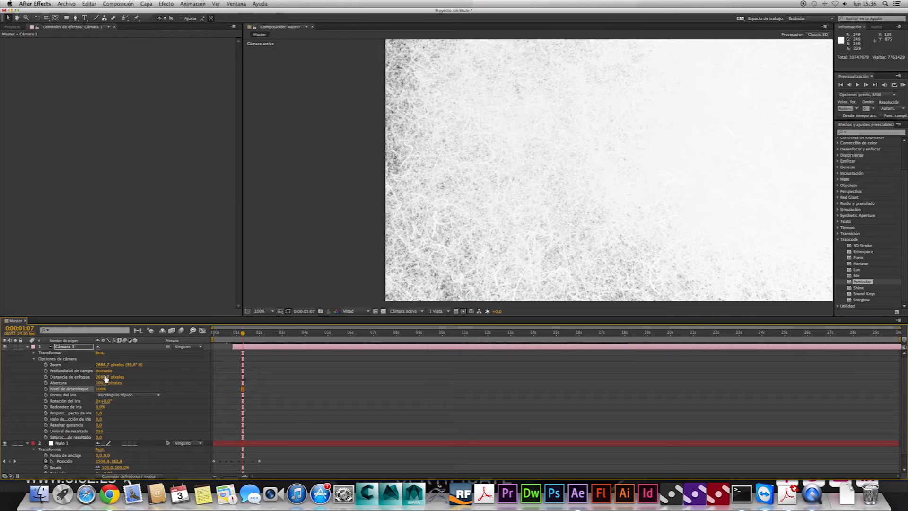
Step: Reduce the camera's focus distance to 2353,7 pixels and lower its aperture
left_click_drag(106, 378, 2, 385)
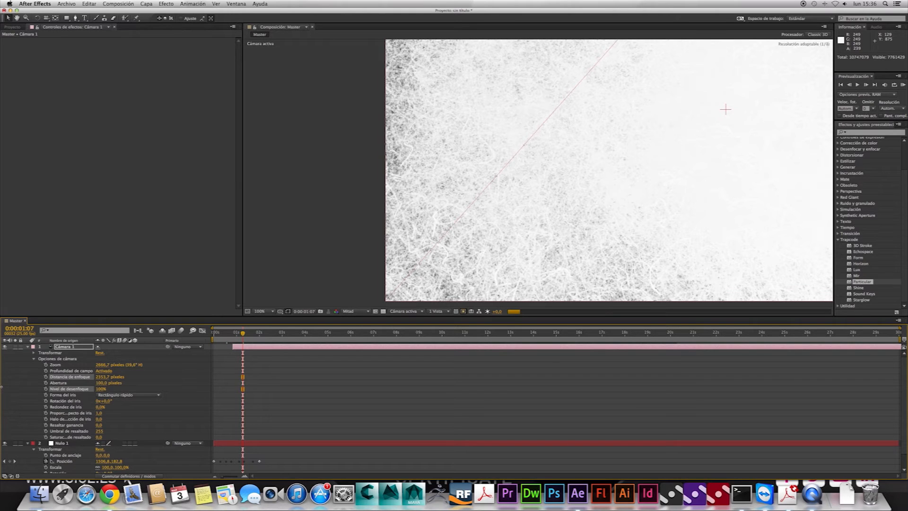
left_click_drag(101, 383, 61, 385)
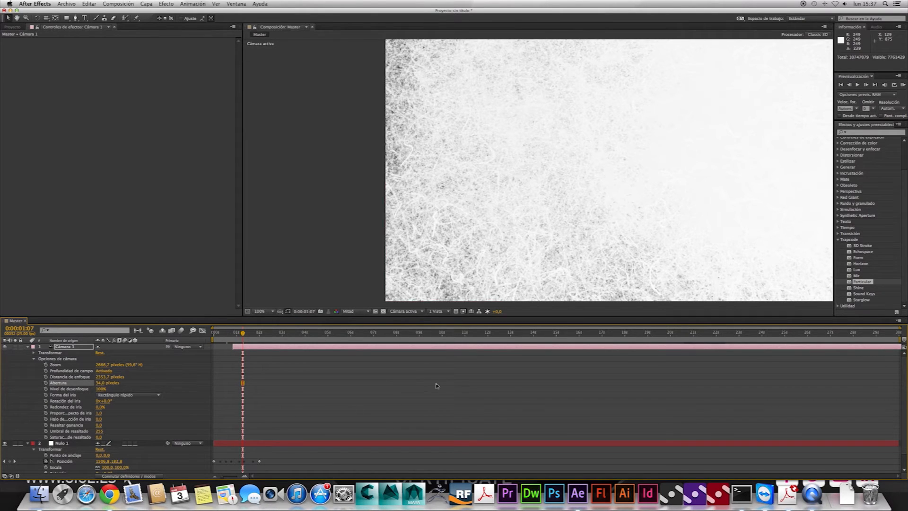
left_click(866, 134)
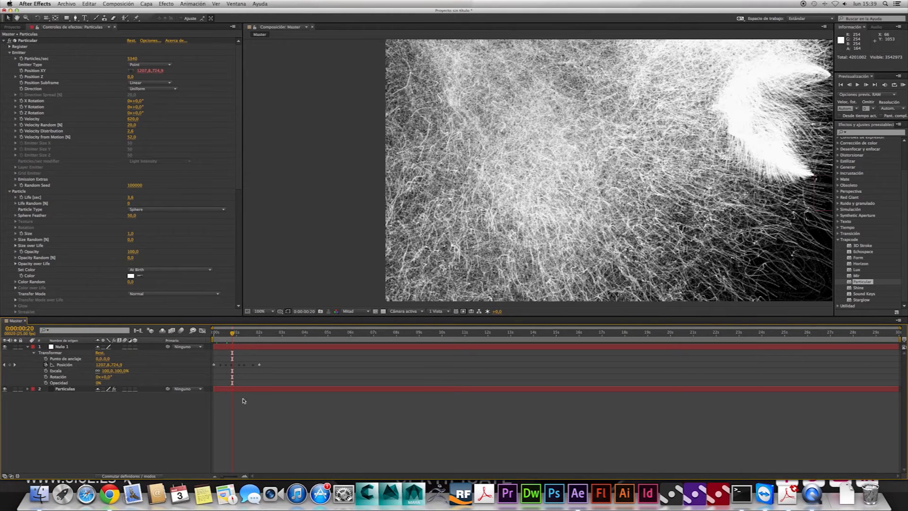
Step: Delete the Nulo 1 and Particulas layers from the Master composition
left_click(71, 348)
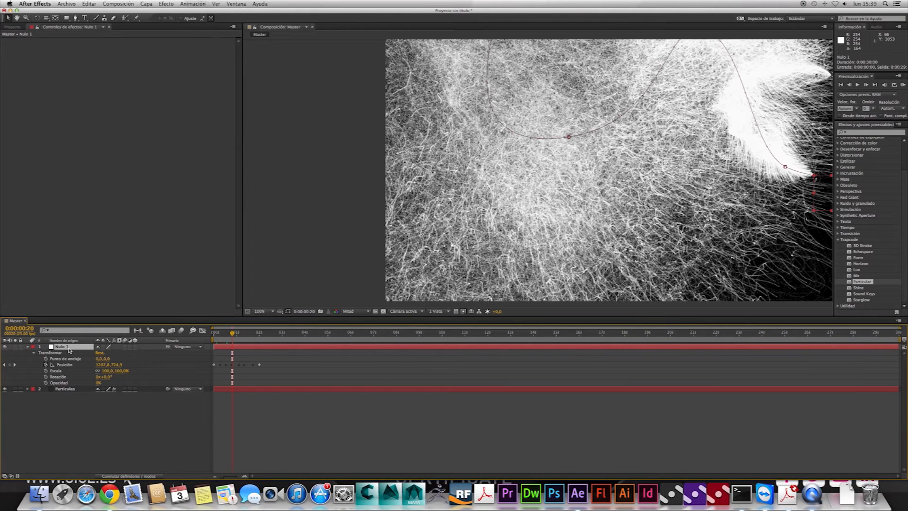
left_click(68, 390, "shift")
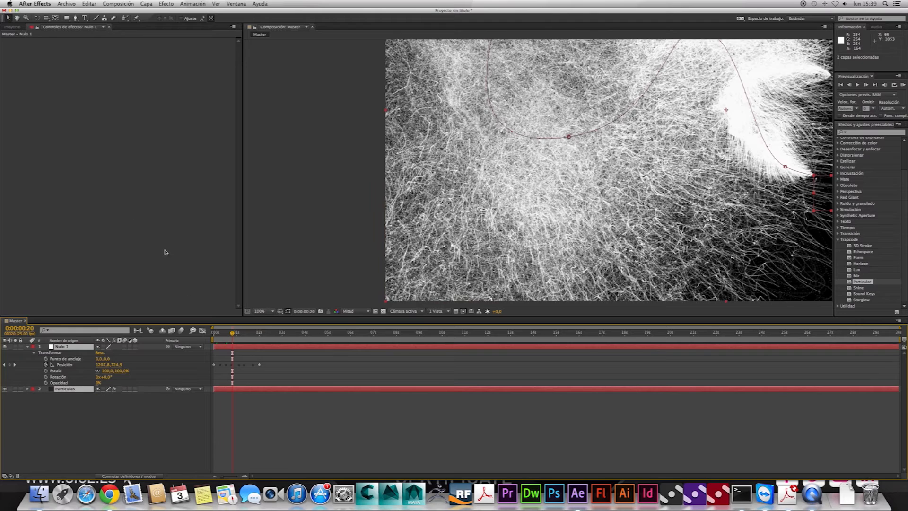
key("Delete")
Step: Create a new MAXON CINEMA 4D file named Beta Cinema.c4d from the project
left_click(10, 28)
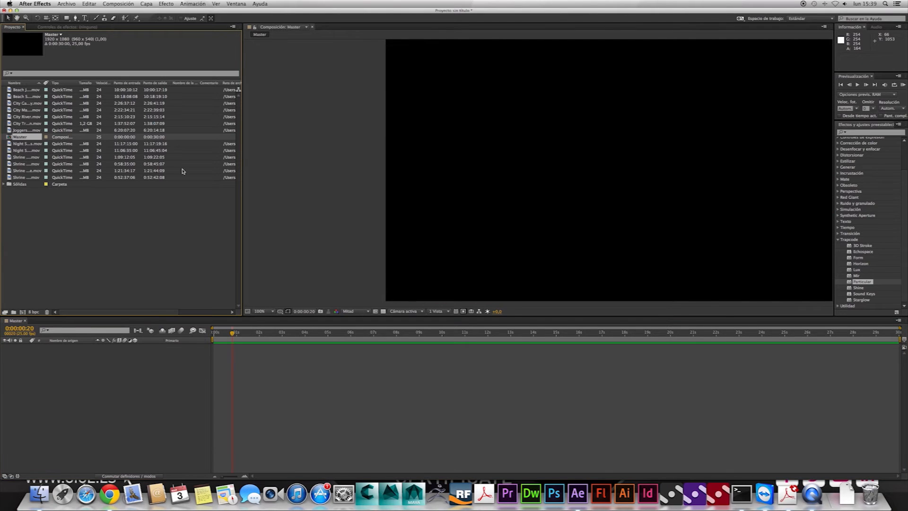
left_click(33, 124)
left_click(23, 137)
left_click(102, 239)
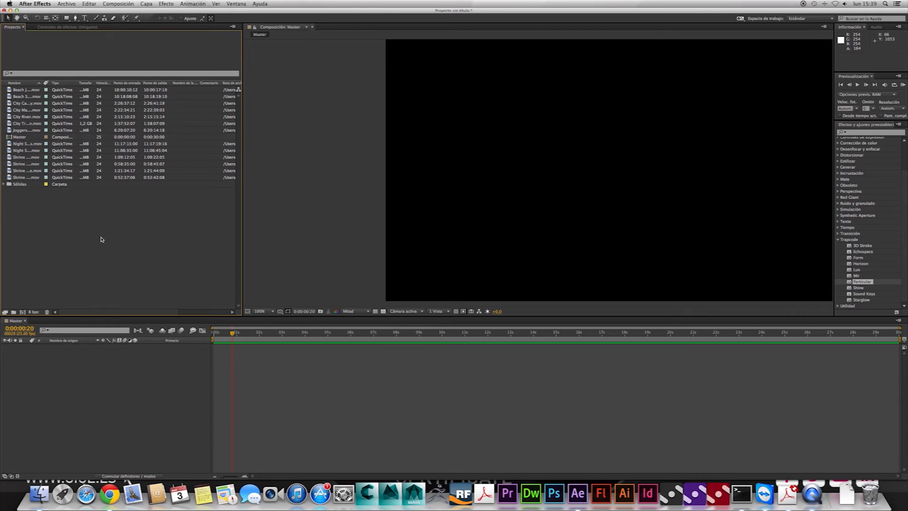
scroll(76, 228, "right", 2)
right_click(74, 227)
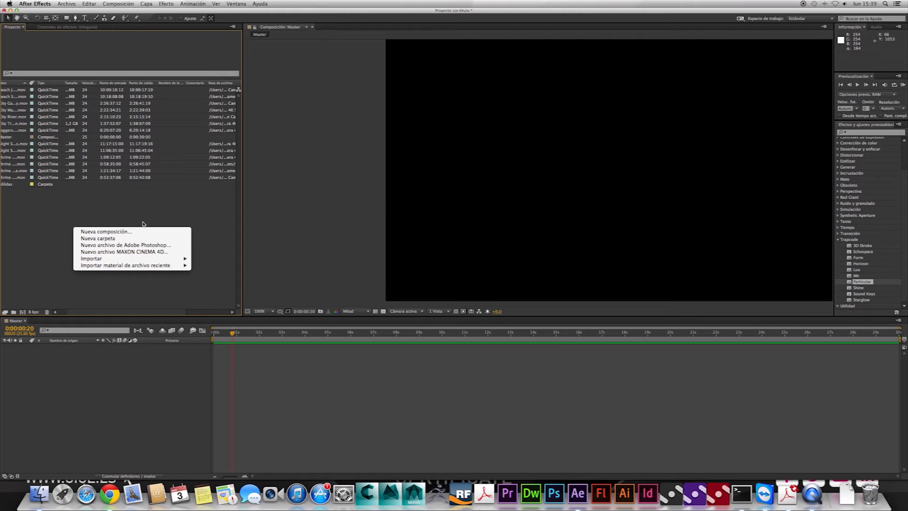
left_click(149, 254)
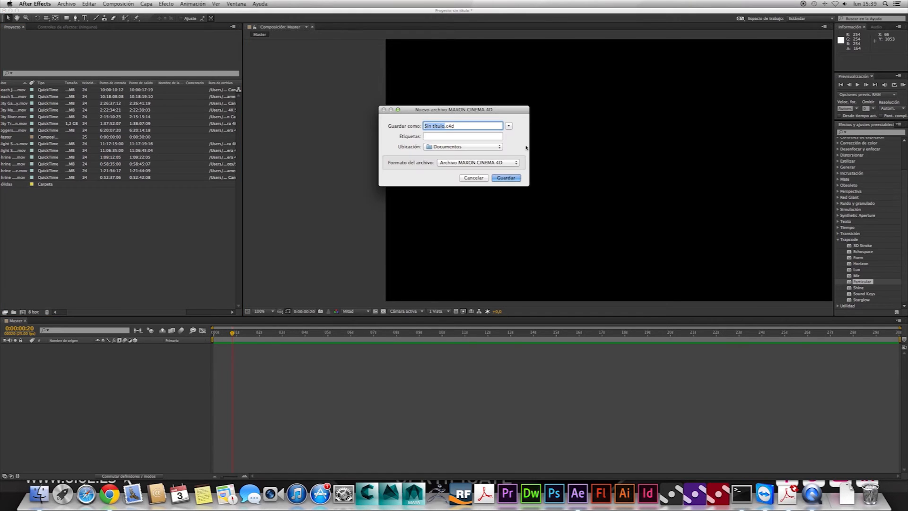
type("V")
key("BackSpace")
type("Beta")
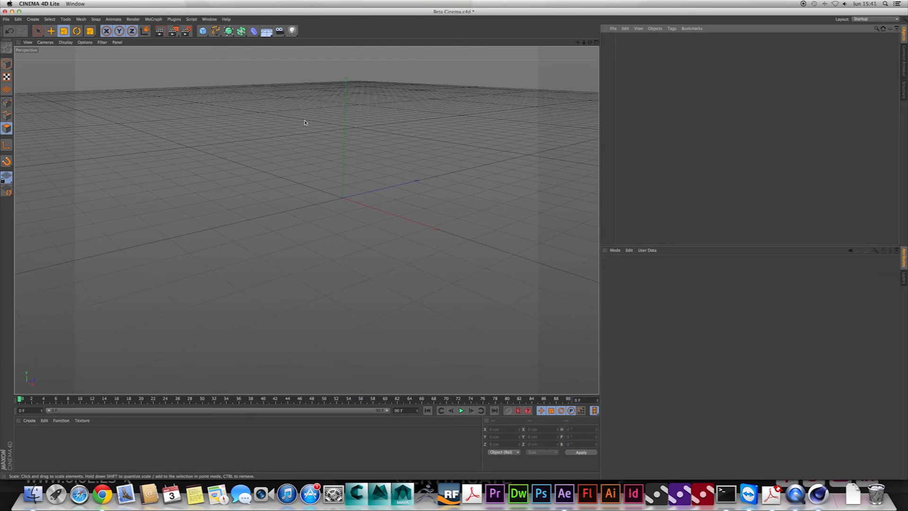
Step: In CINEMA 4D Lite, add a cube and move it up along the Y axis by about half its height
left_click(203, 31)
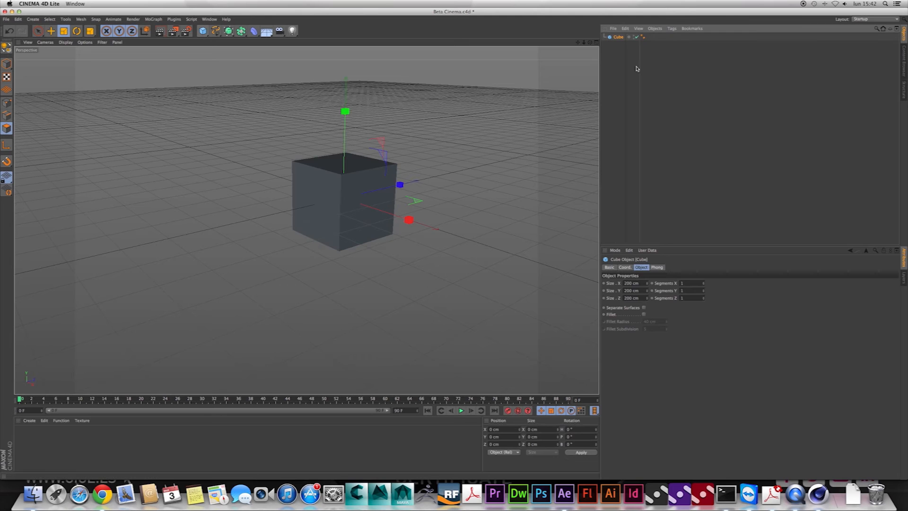
key("e")
left_click_drag(346, 114, 349, 78)
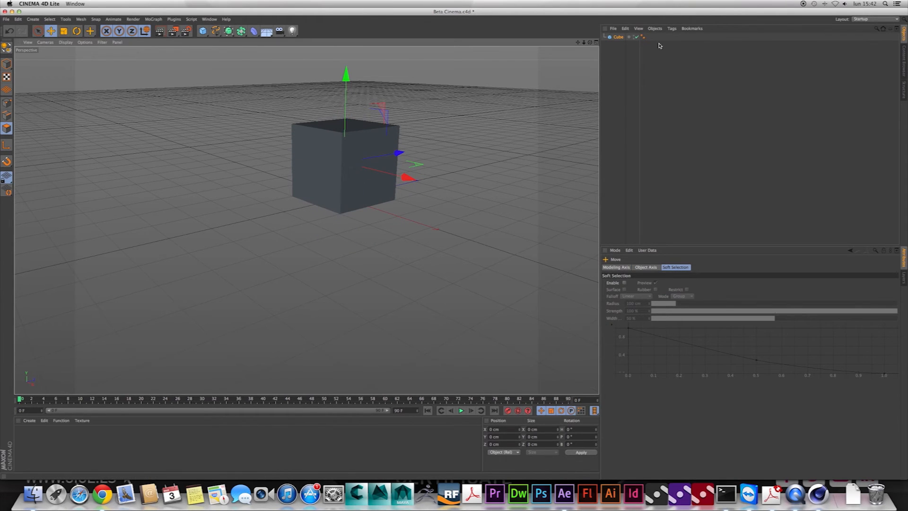
Step: Duplicate the cube and move the copy along the Z axis until it stands clear behind the original
left_click(616, 40)
key("super+c")
key("super+v")
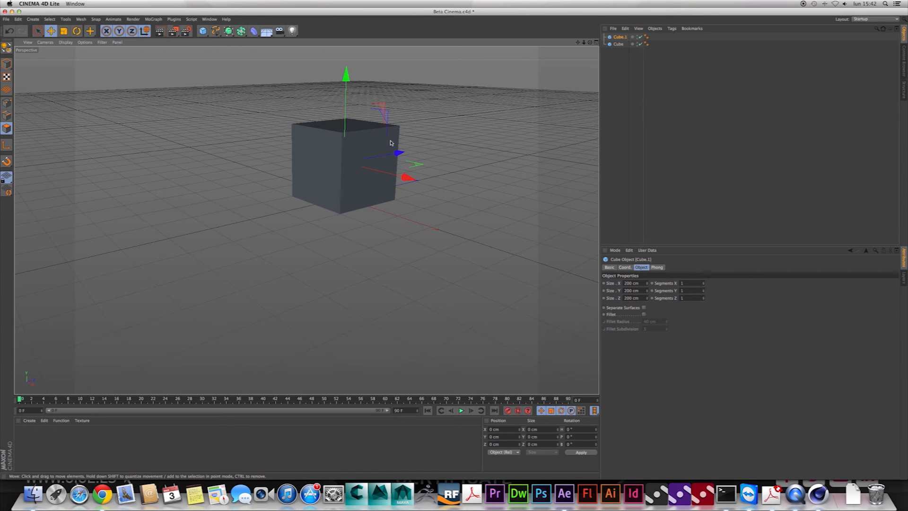
left_click_drag(399, 153, 487, 136)
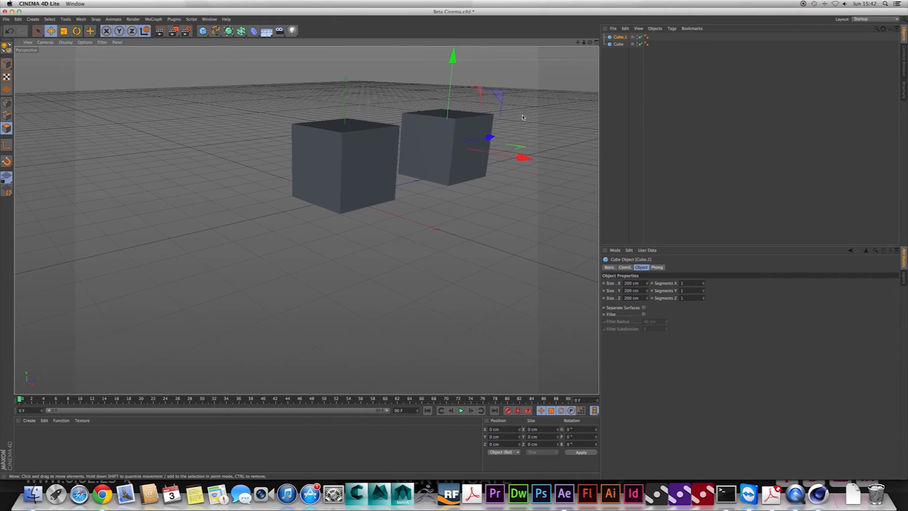
Step: Duplicate the second cube and move the copy along the X and Z axes to stand behind the first cube
left_click(619, 38)
key("super+c")
key("super+v")
left_click_drag(461, 148, 384, 130)
left_click_drag(386, 116, 363, 121)
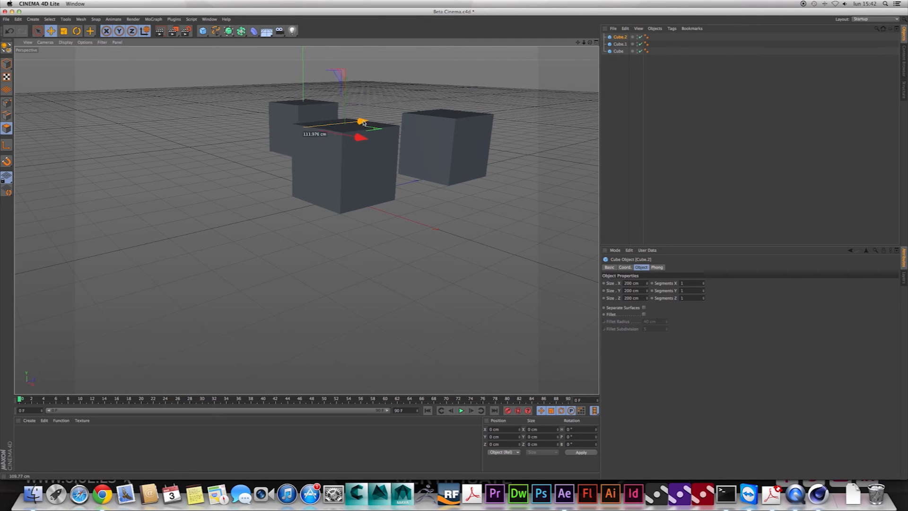
Step: Add an Array object, nest the third cube inside it, and set the array's radius to 504 cm
left_click_drag(242, 31, 276, 43)
left_click_drag(625, 45, 620, 38)
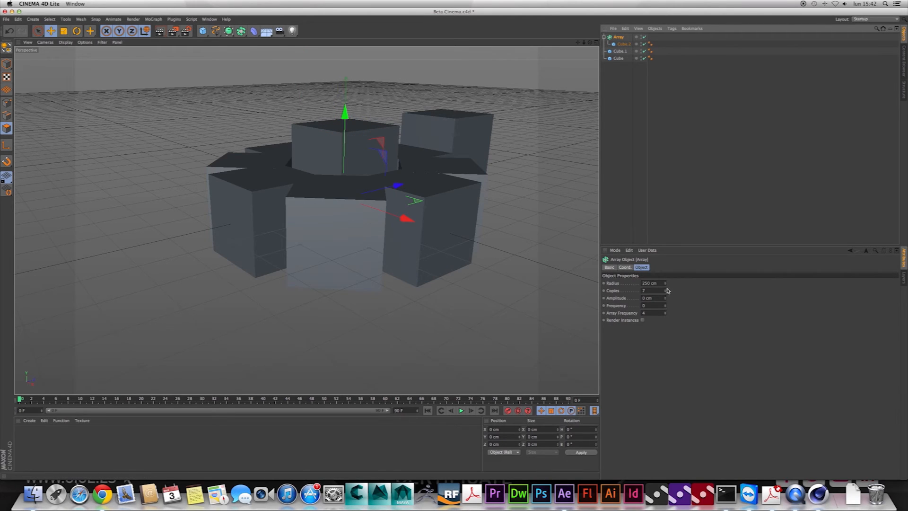
left_click_drag(665, 284, 665, 164)
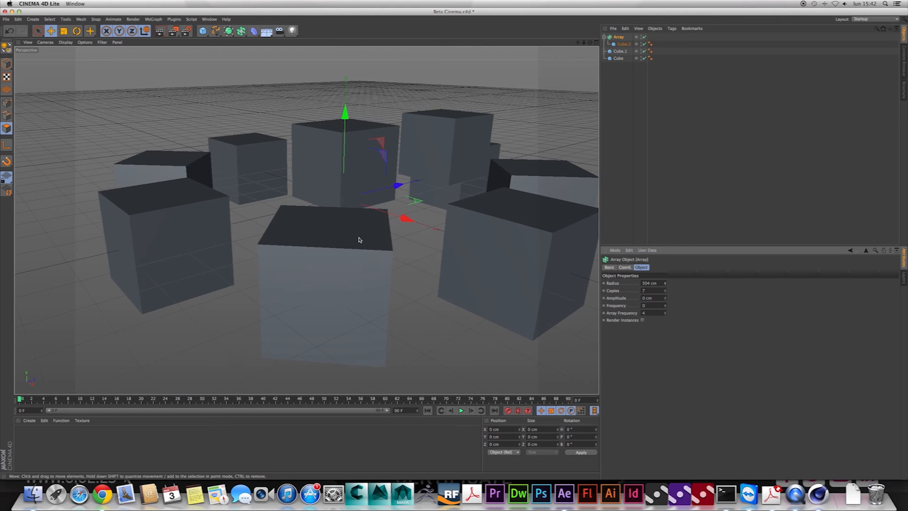
Step: Raise the array along the Y axis to the height of the other cubes and add a Floor object
left_click_drag(345, 114, 346, 67)
mouse_move(291, 127)
left_mouse_down()
mouse_move(338, 133)
mouse_move(251, 121)
mouse_move(274, 123)
left_mouse_up()
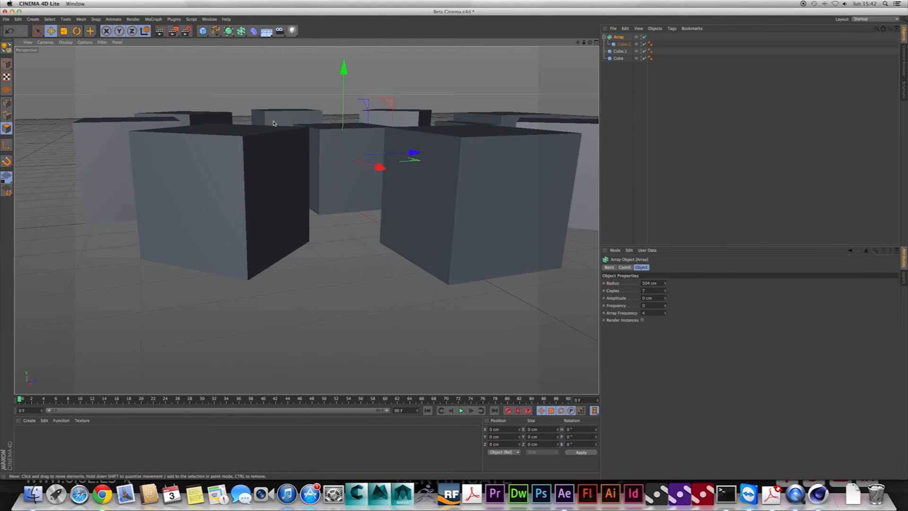
left_click_drag(267, 31, 304, 45)
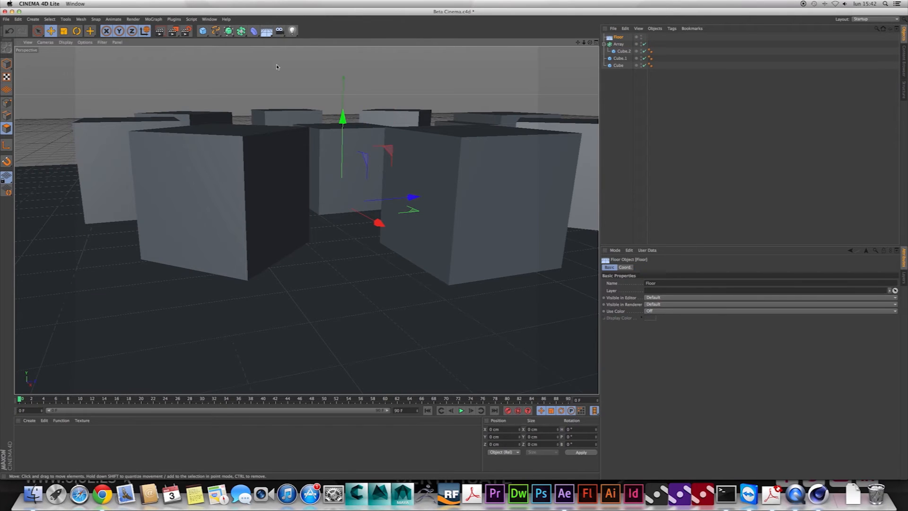
Step: Add the Ambient Occlusion effect to the render settings and shift the dark end of its color gradient slightly inward
left_click(187, 32)
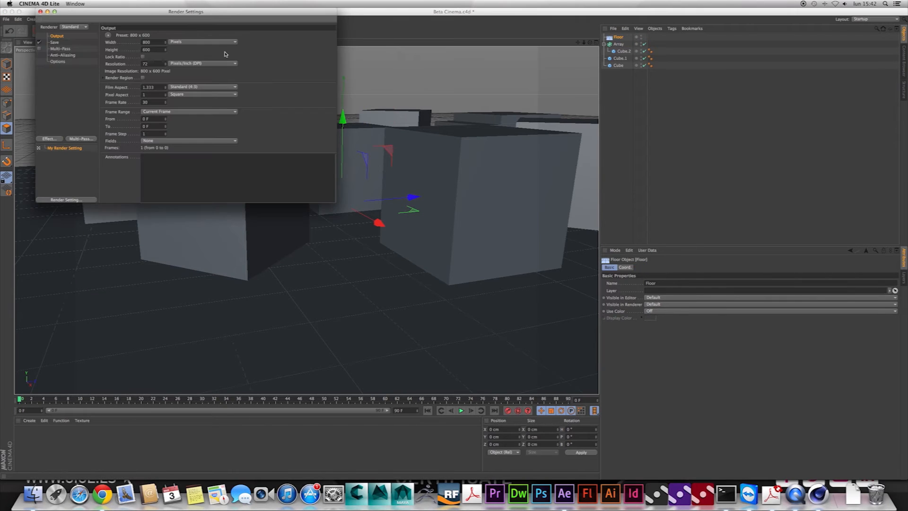
left_click(57, 140)
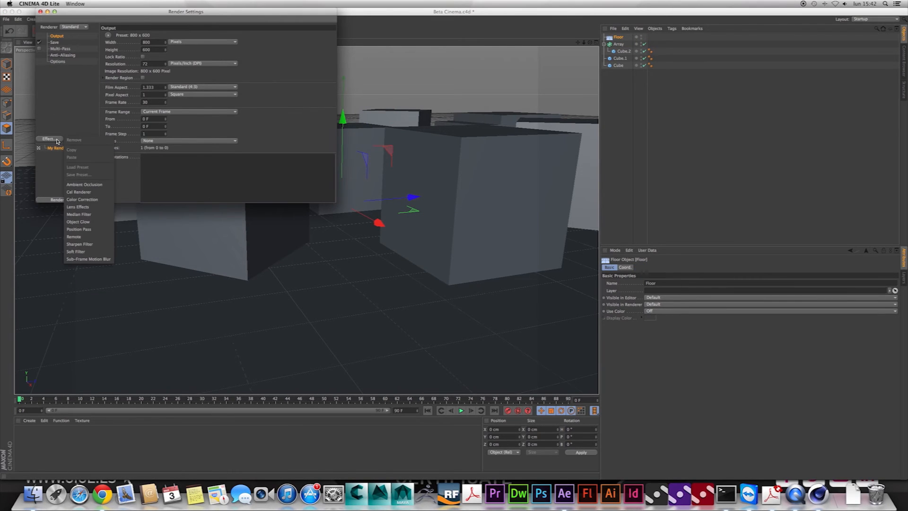
left_click(95, 185)
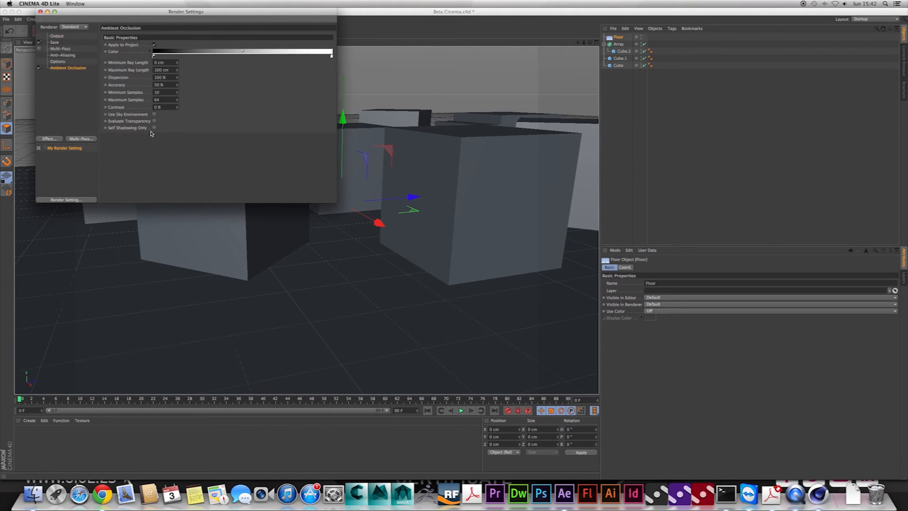
left_click_drag(154, 56, 158, 56)
Step: Set Ambient Occlusion to 50 minimum samples and 200 maximum samples, and close the render settings
double_click(167, 94)
type("50")
key("Tab")
left_click(162, 92)
left_click(50, 138)
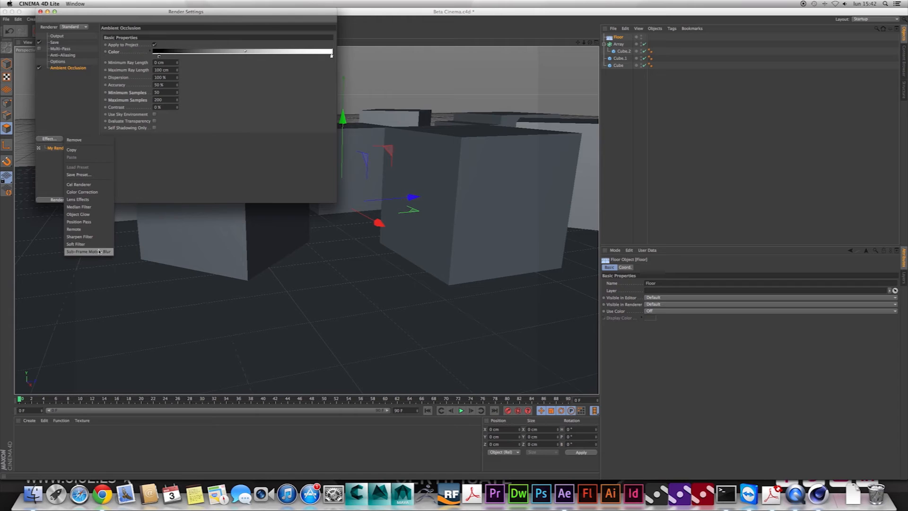
left_click(154, 163)
left_click_drag(161, 15, 729, 51)
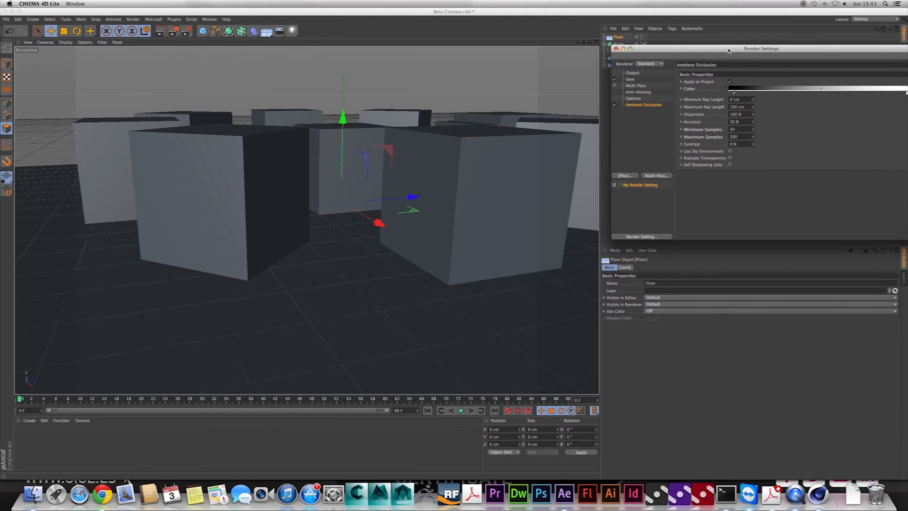
left_click(616, 48)
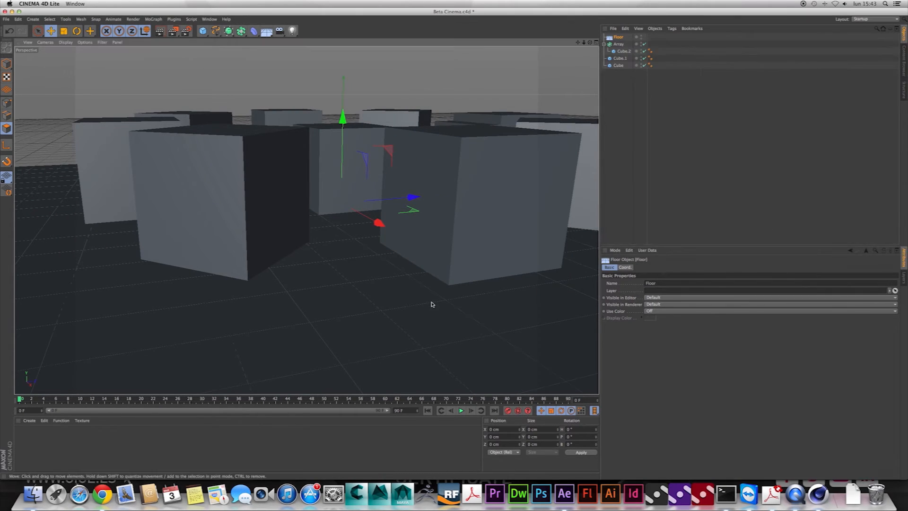
Step: Create a Banji shader material and apply it to Cube.2, Cube.1 and Cube
left_click(30, 421)
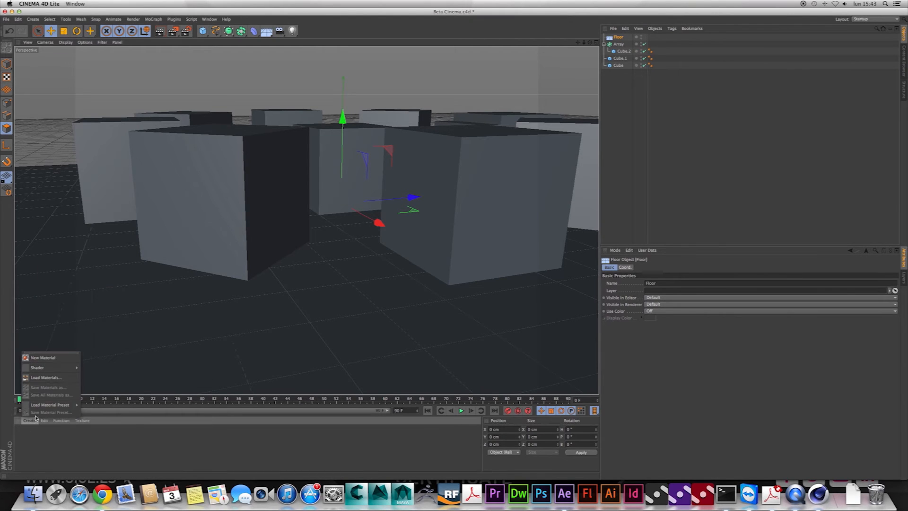
mouse_move(57, 367)
left_click(90, 370)
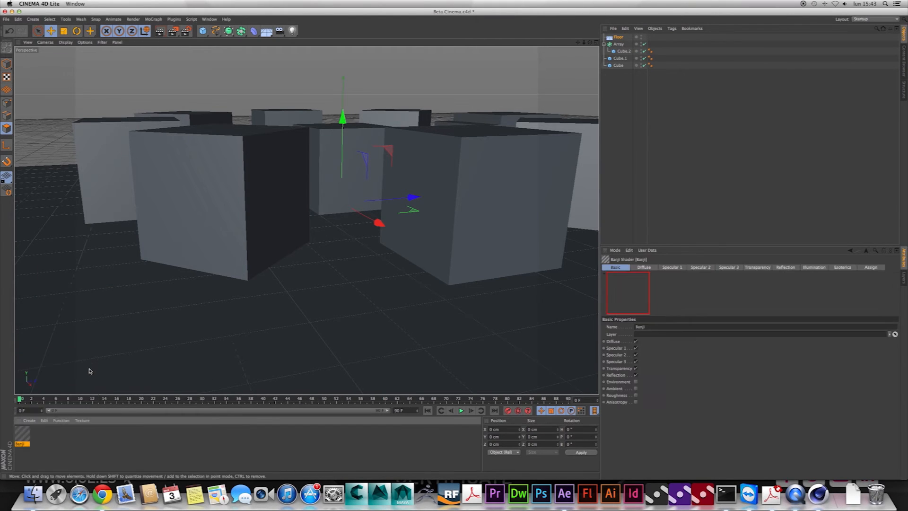
left_click_drag(24, 434, 624, 51)
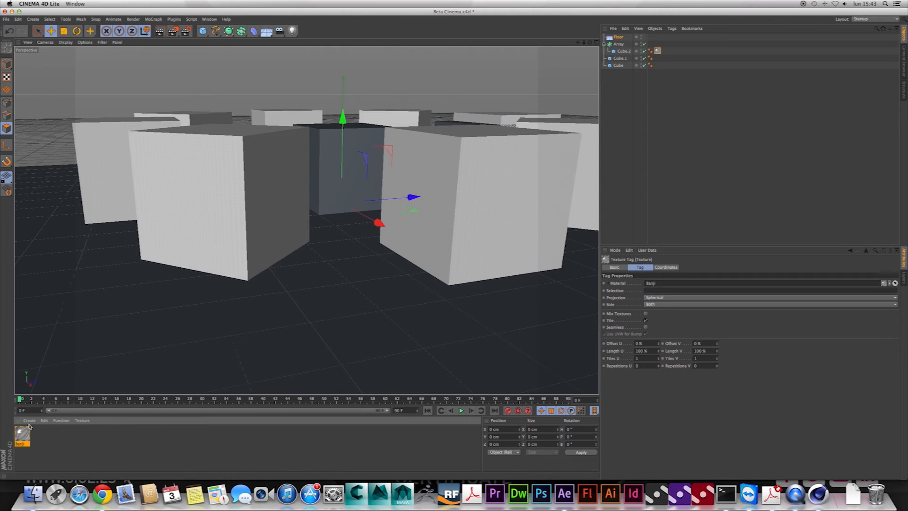
left_click_drag(431, 305, 625, 59)
left_click_drag(29, 437, 610, 66)
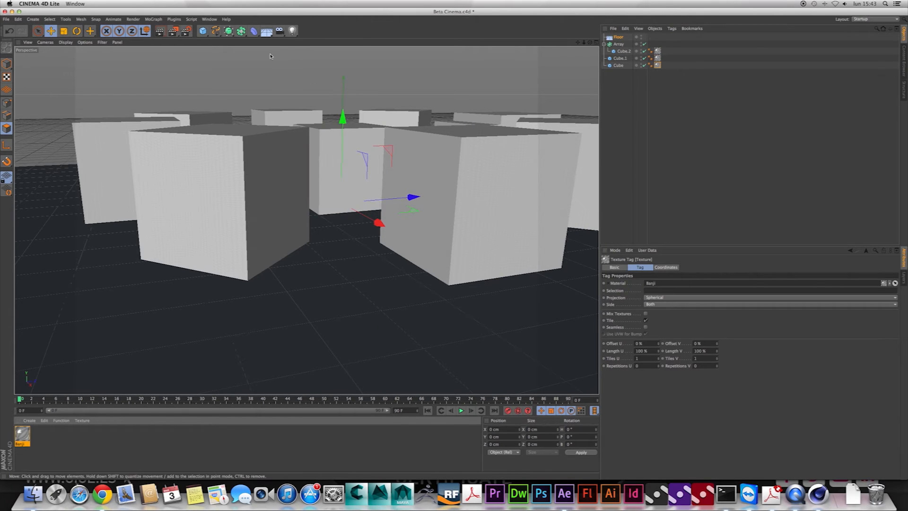
Step: Add a light, raise it above the cubes along the Y axis and shift it along the Z axis
left_click_drag(292, 30, 309, 39)
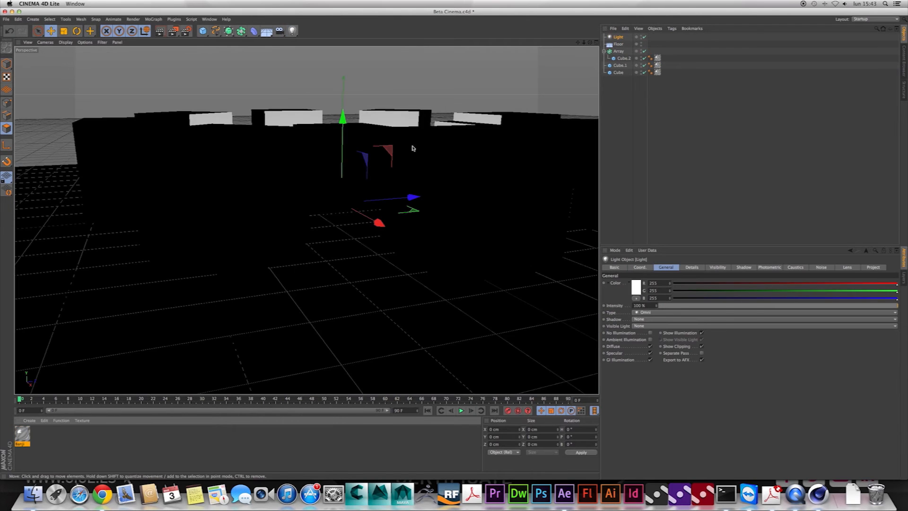
left_click_drag(343, 117, 344, 22)
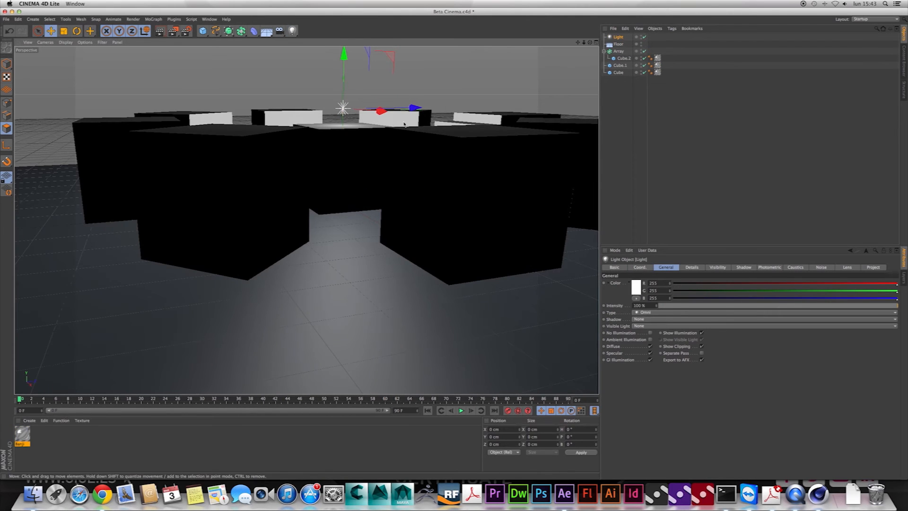
left_click_drag(413, 108, 509, 107)
left_click_drag(457, 143, 454, 150)
scroll(456, 149, "up", 4)
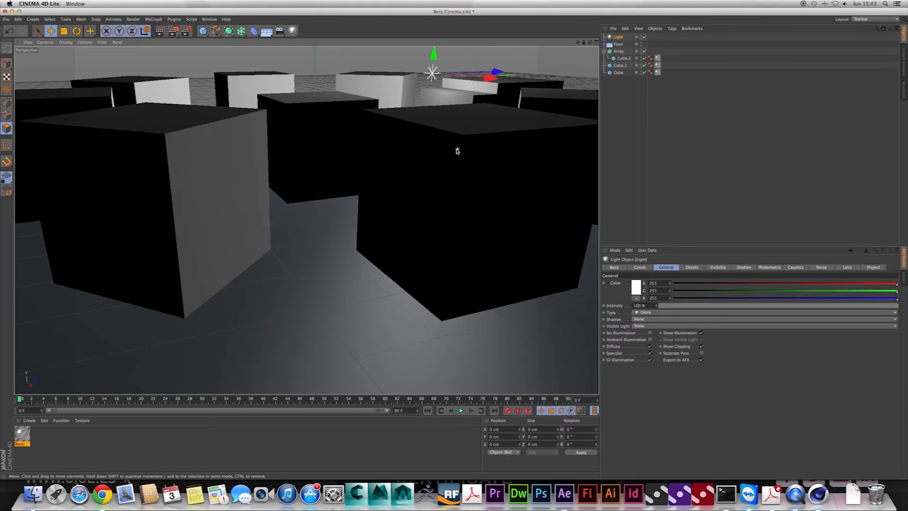
scroll(458, 149, "down", 5)
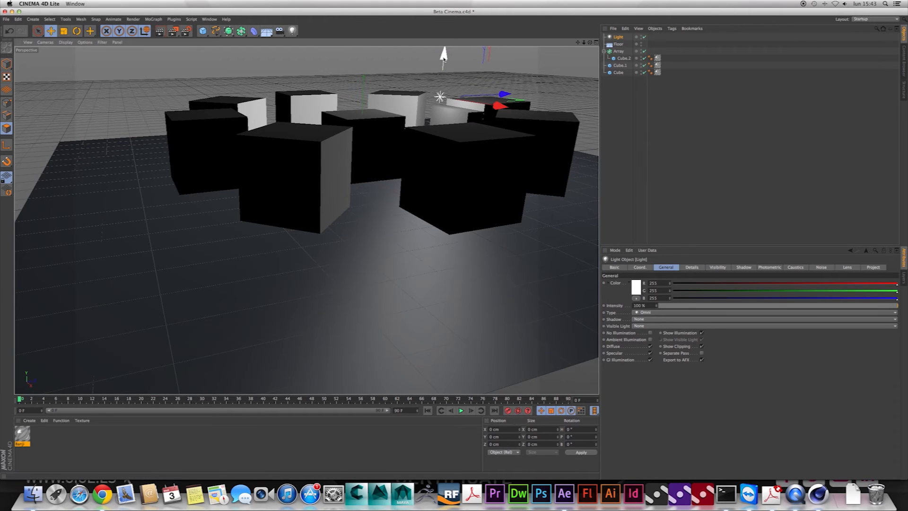
left_click_drag(444, 55, 445, 21)
left_click_drag(433, 152, 436, 137)
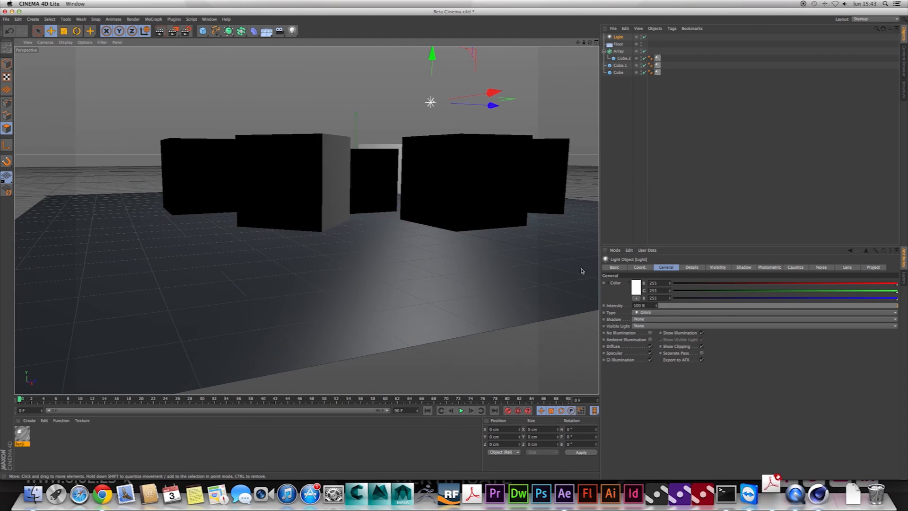
Step: Set the light's visible light to Volumetric and its shadow to Raytraced (Hard)
left_click(655, 326)
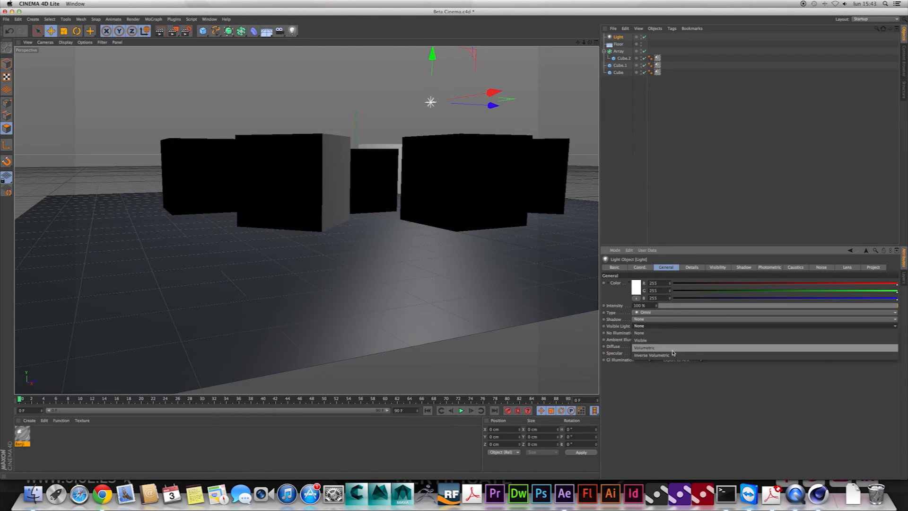
left_click(670, 349)
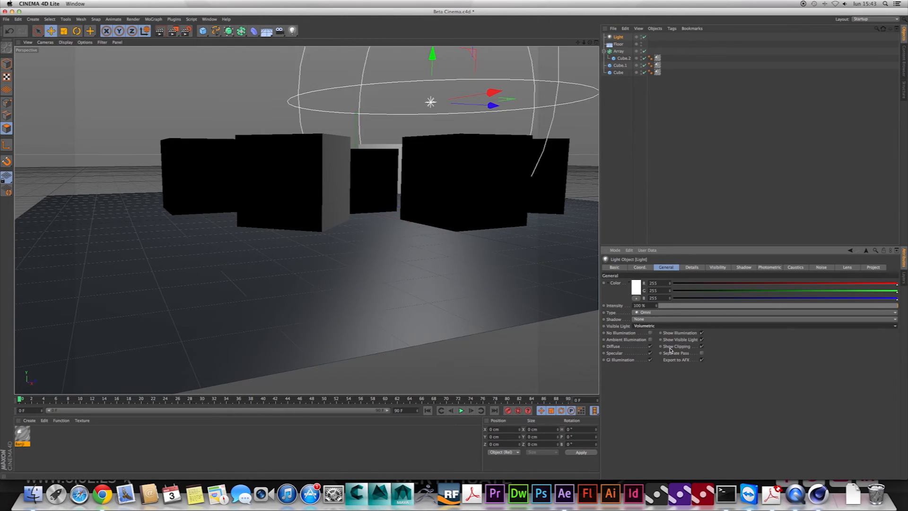
left_click(656, 318)
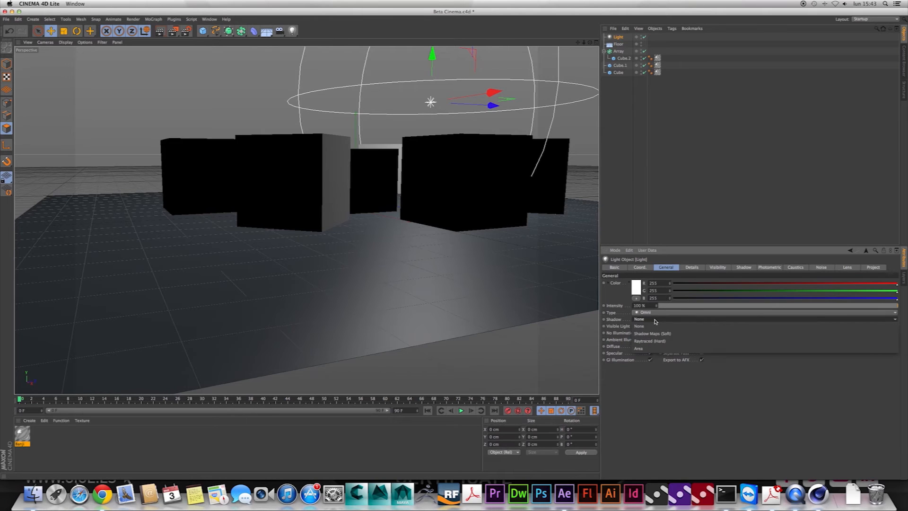
left_click(665, 343)
Step: Frame the cubes closely and preview the render in the viewport, stopping it before it completes
scroll(411, 151, "down", 3)
scroll(411, 152, "up", 5)
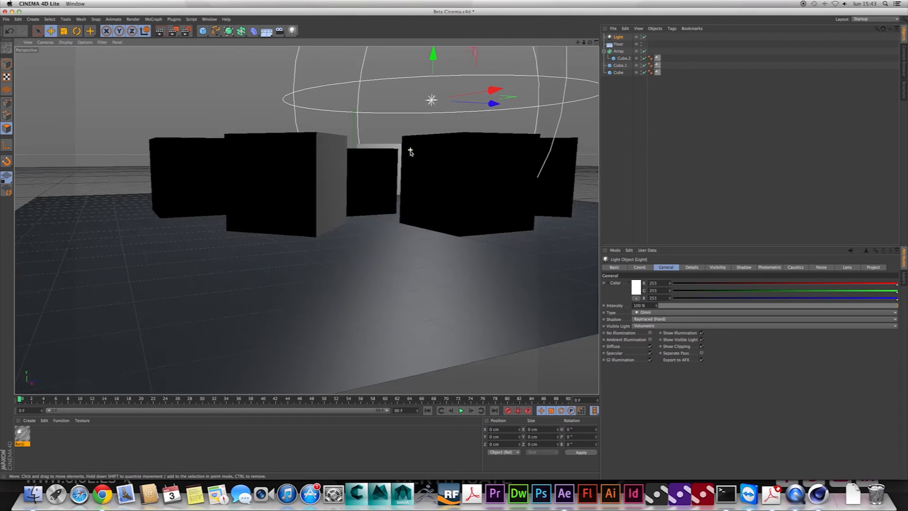
scroll(411, 151, "up", 3)
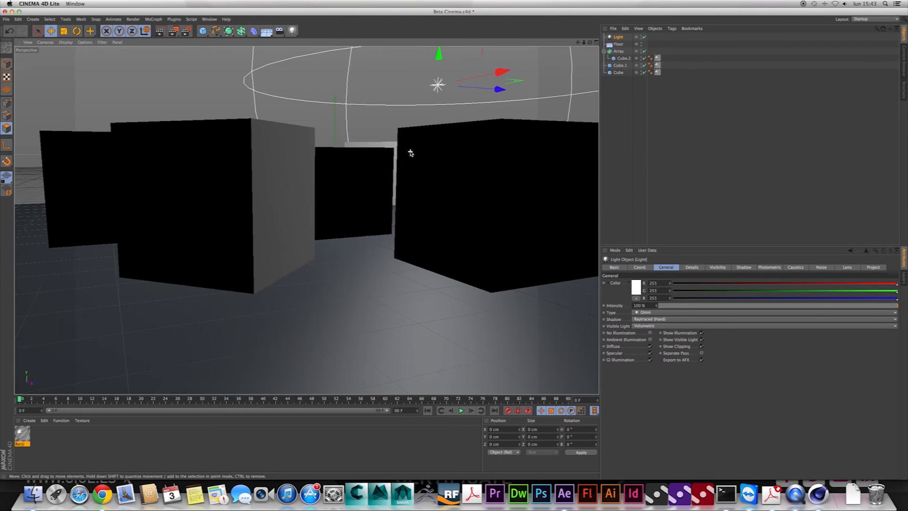
left_click(160, 31)
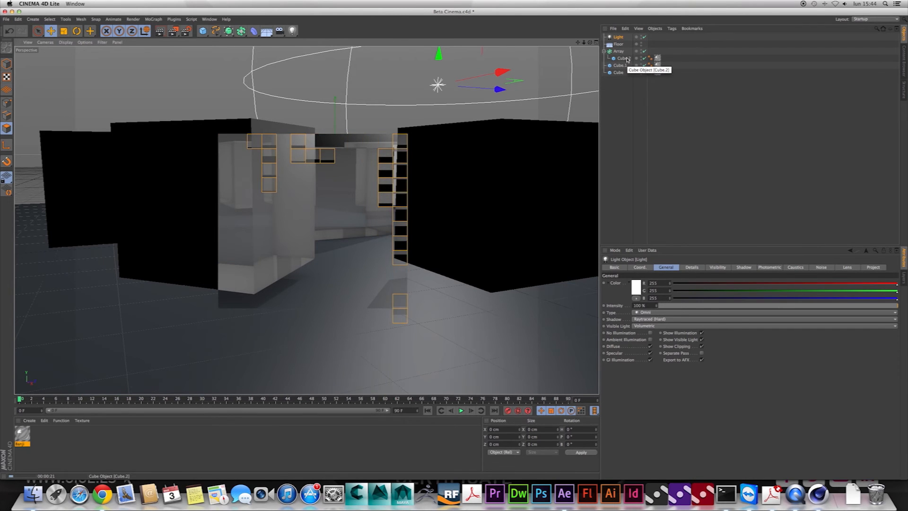
key("Escape")
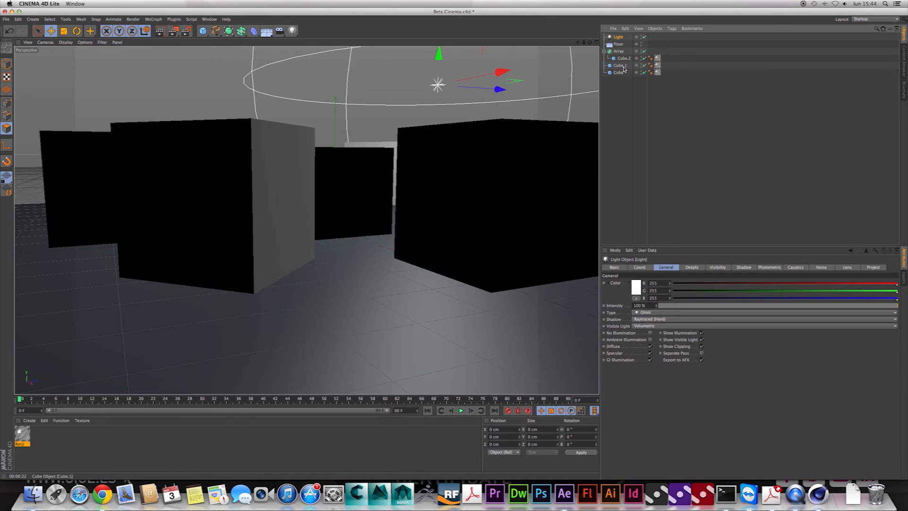
Step: Enable the fillet on Cube.2 inside the array and set its fillet radius to 2 cm
left_click(623, 58)
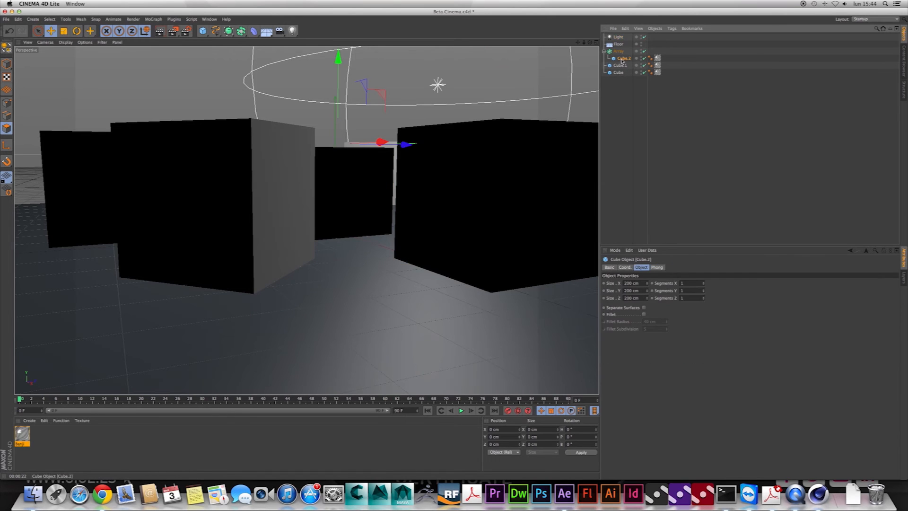
left_click(644, 315)
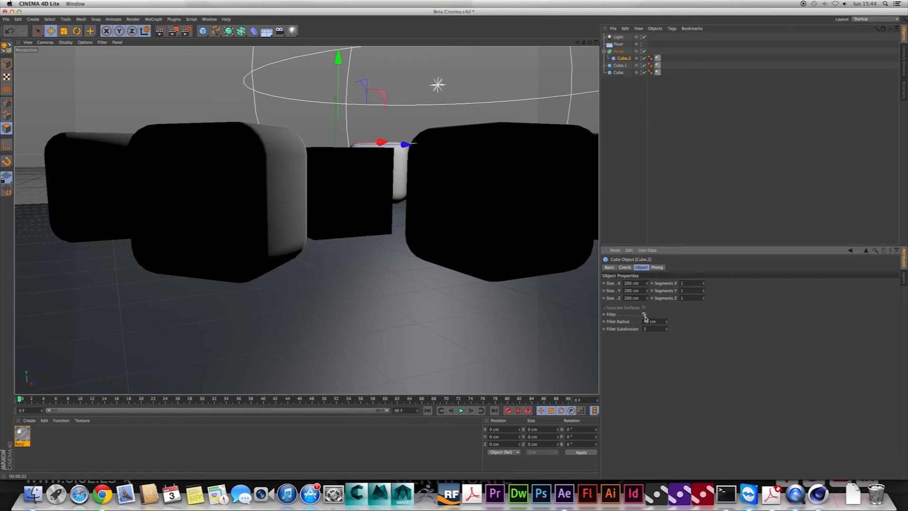
left_click(650, 321)
type("2")
key("Tab")
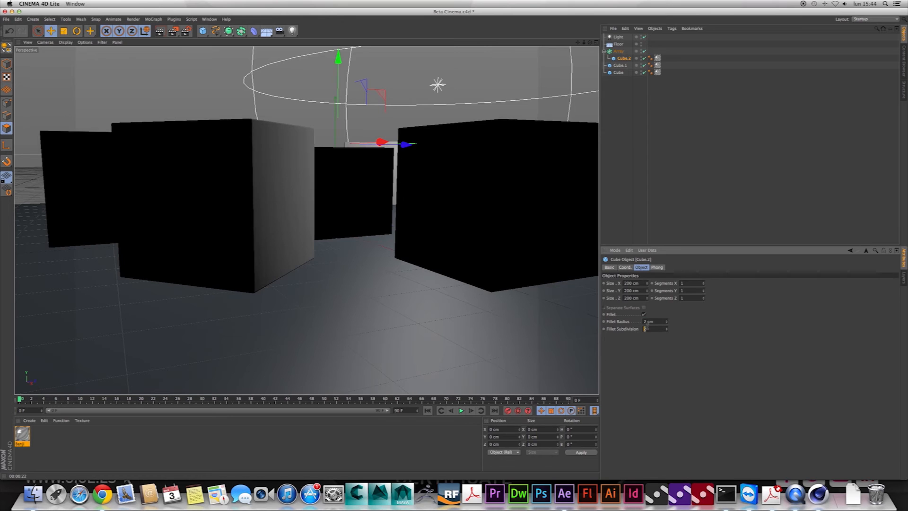
Step: Enable the fillet on Cube.1 and Cube together with a fillet radius of 2 cm
left_click(619, 66)
left_click(617, 73, "shift")
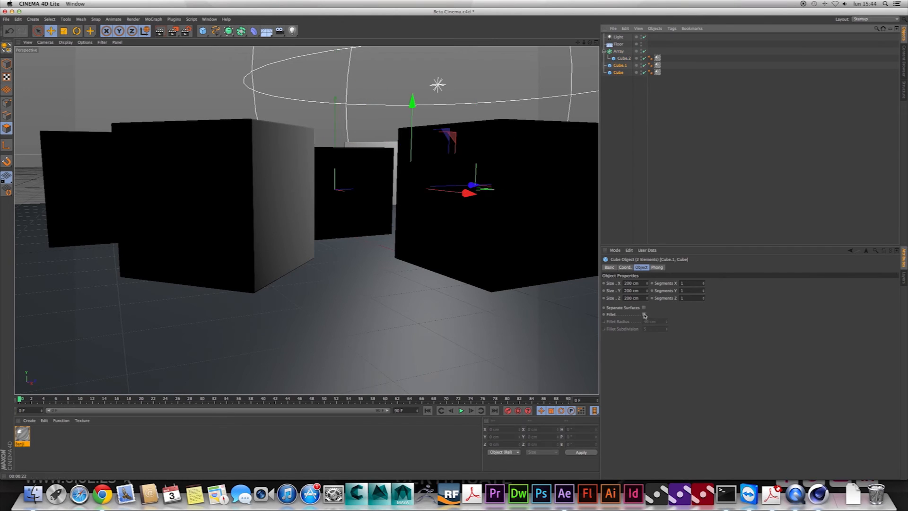
left_click(644, 314)
left_click_drag(662, 319, 615, 323)
type("2")
key("Return")
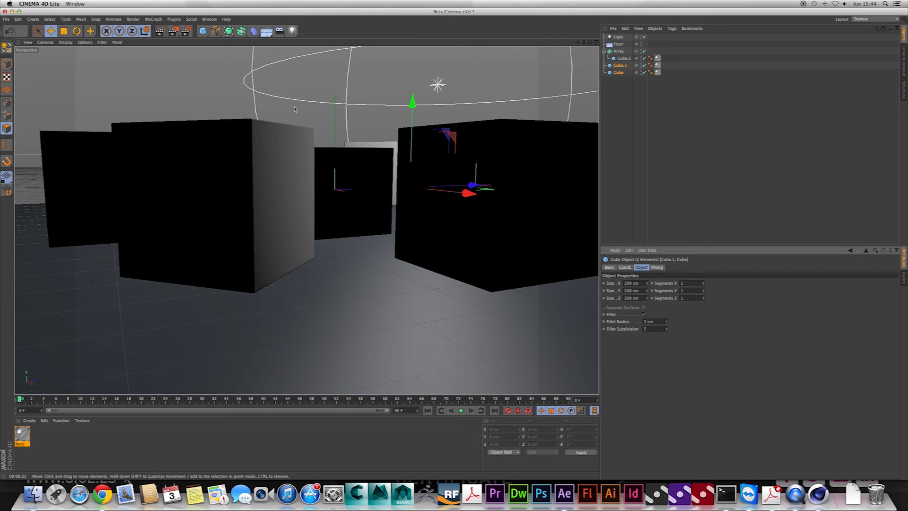
mouse_move(353, 180)
left_mouse_down()
mouse_move(355, 160)
mouse_move(350, 172)
left_mouse_up()
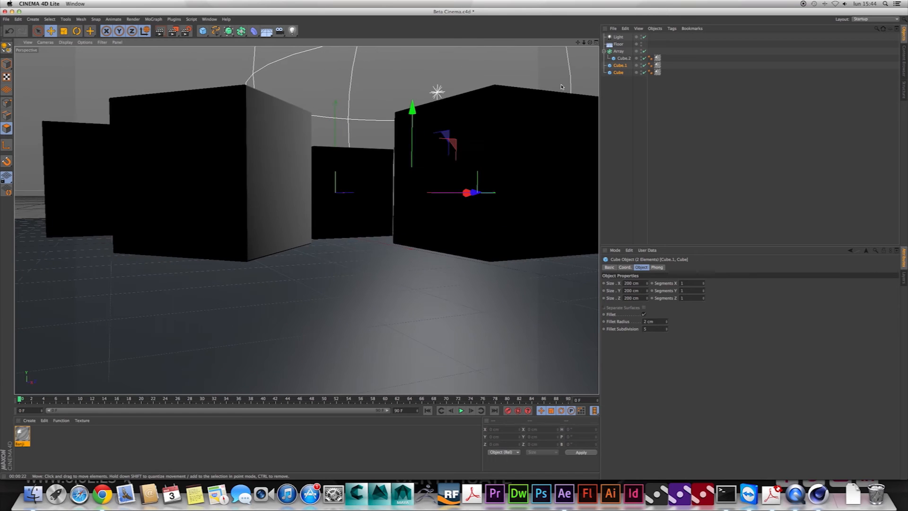
Step: In model mode, enlarge the light's visible volumetric sphere so that it extends well past the cubes
left_click(624, 49)
left_click_drag(335, 100, 339, 108)
left_click_drag(306, 219, 309, 219)
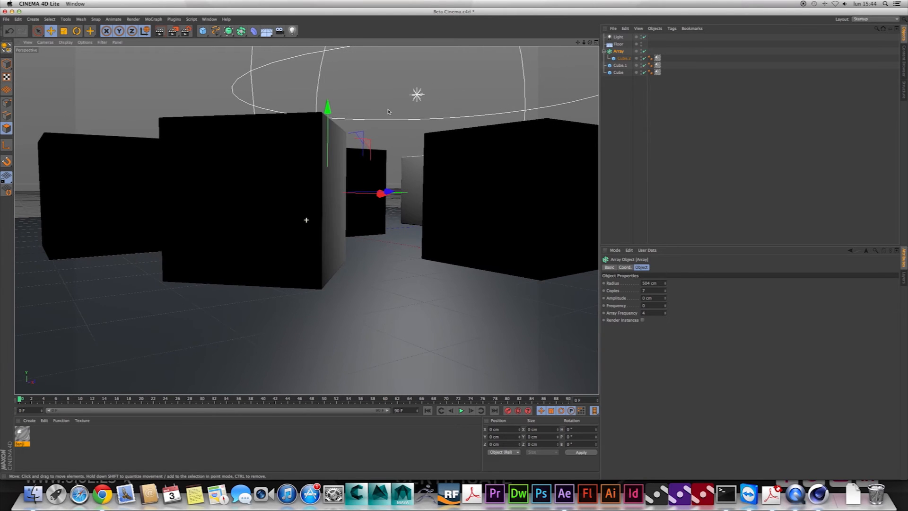
left_click(617, 37)
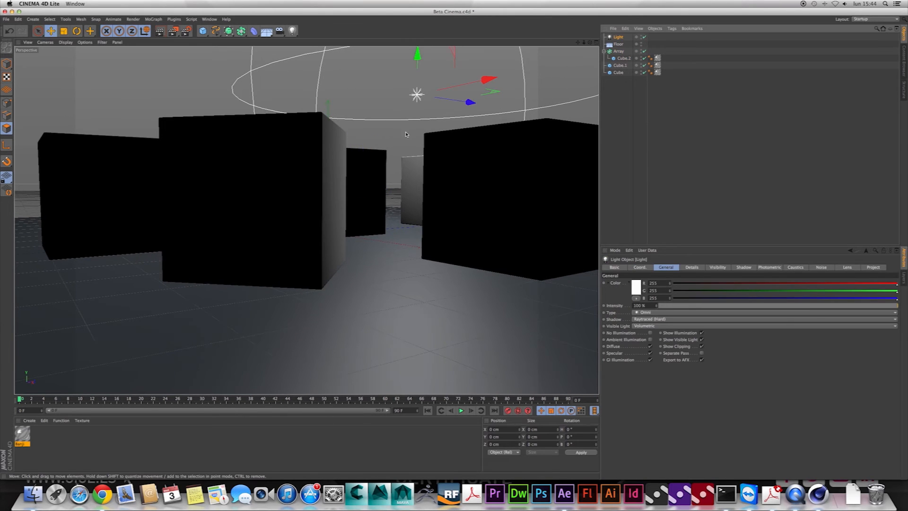
scroll(405, 134, "down", 5)
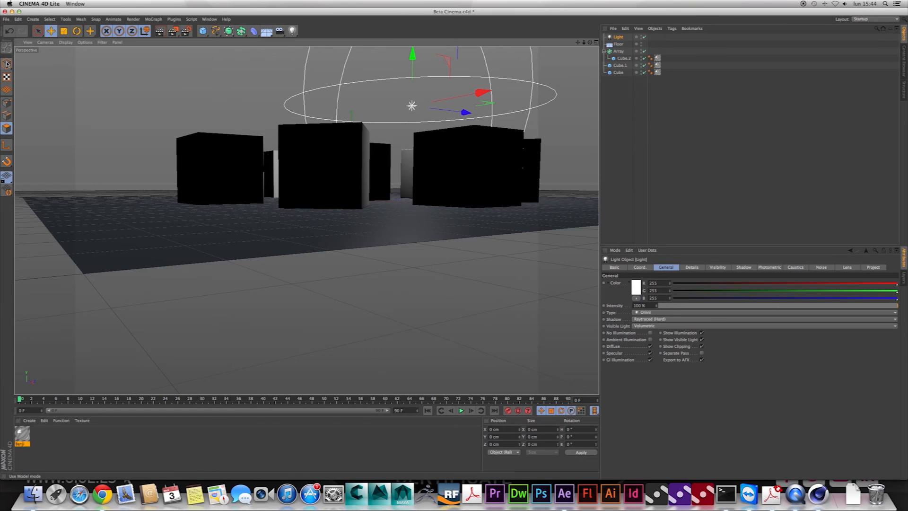
left_click(6, 64)
left_click_drag(297, 94, 211, 144)
Step: Frame the group of cubes and preview the render in the viewport
scroll(424, 126, "down", 5)
scroll(425, 126, "up", 10)
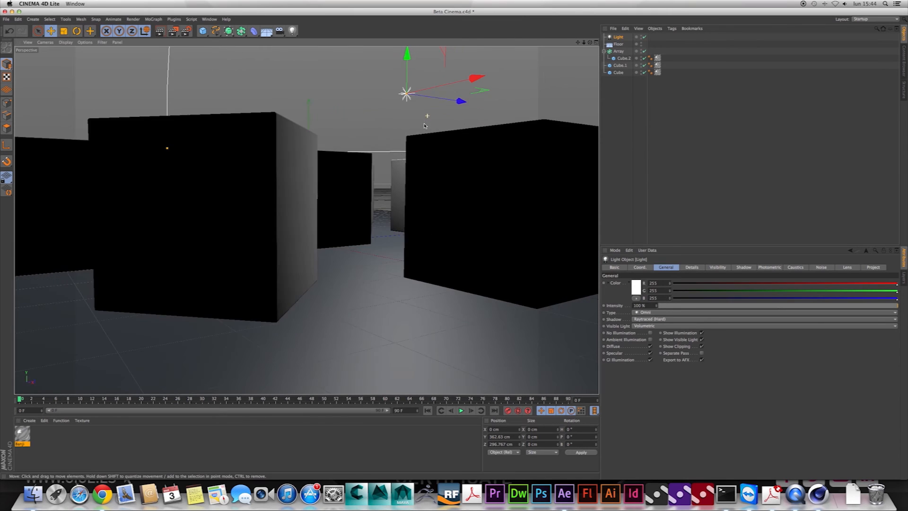
scroll(424, 126, "down", 3)
left_click(171, 34)
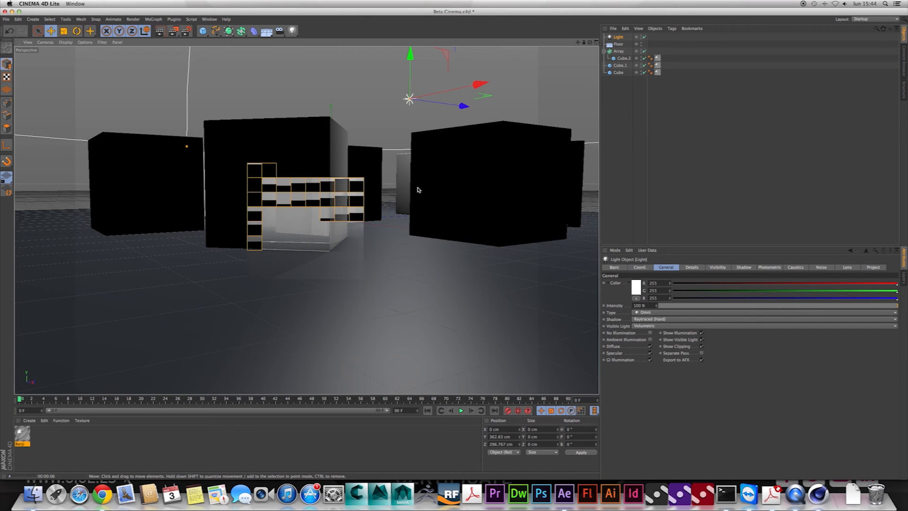
Step: Set the render anti-aliasing to Best and save the project
left_click(187, 31)
left_click(646, 93)
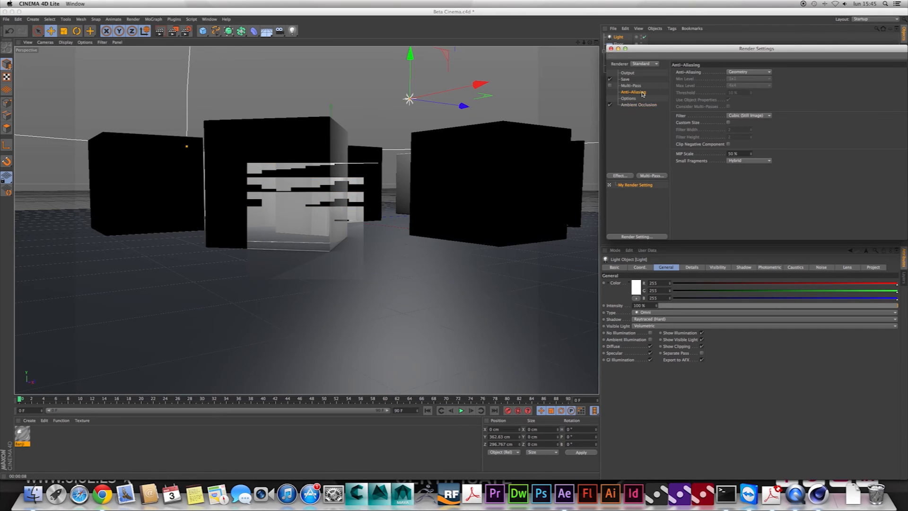
left_click(767, 71)
left_click(751, 94)
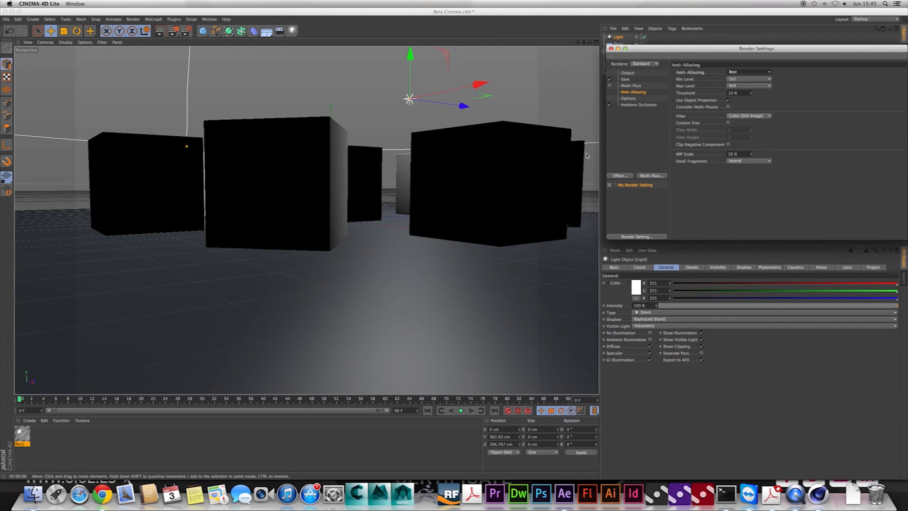
left_click(6, 20)
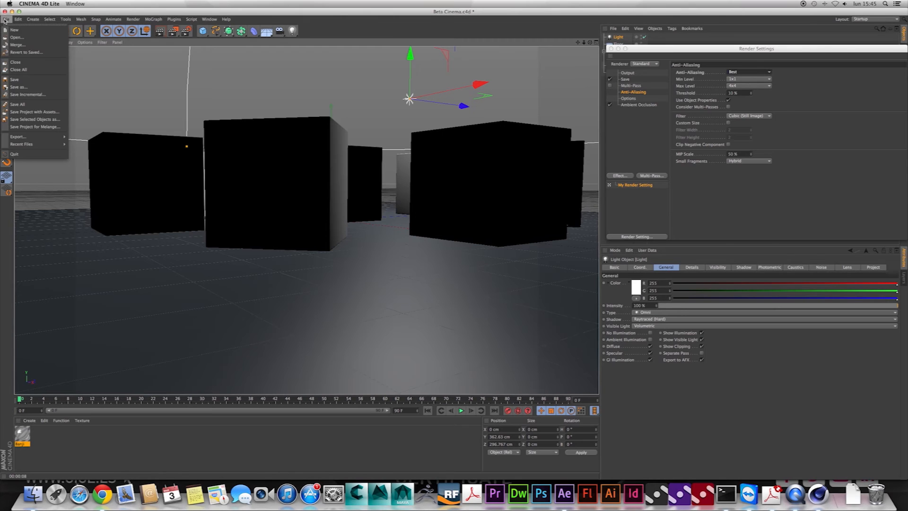
left_click(34, 83)
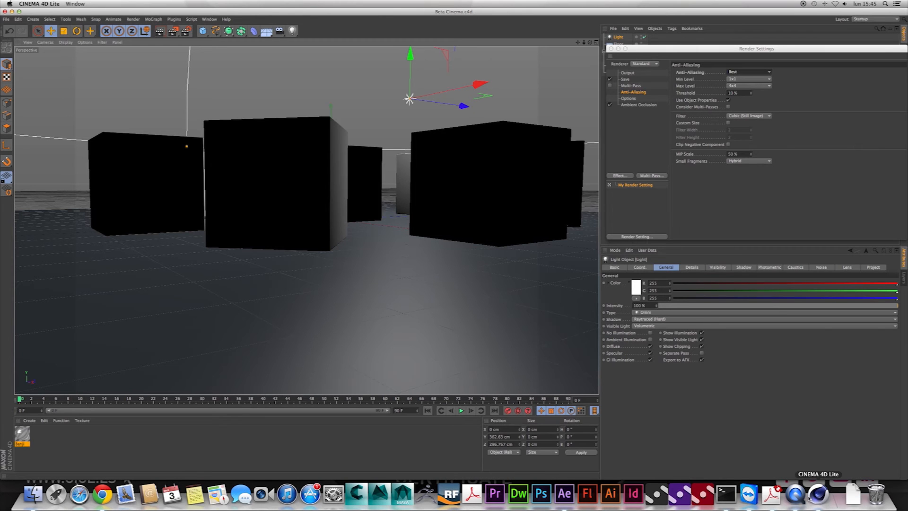
Step: Switch to After Effects, create a composition from Beta Cinema.c4d and scrub through its timeline
left_click(564, 493)
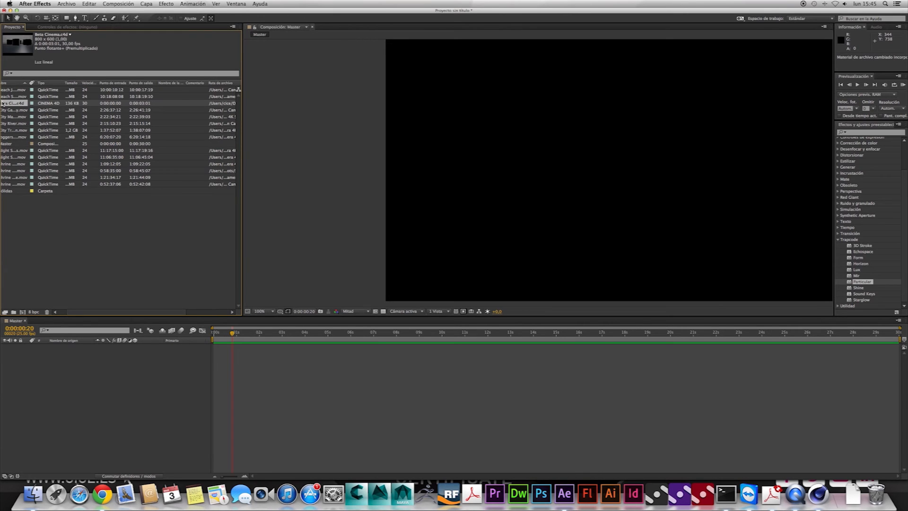
left_click_drag(15, 103, 22, 312)
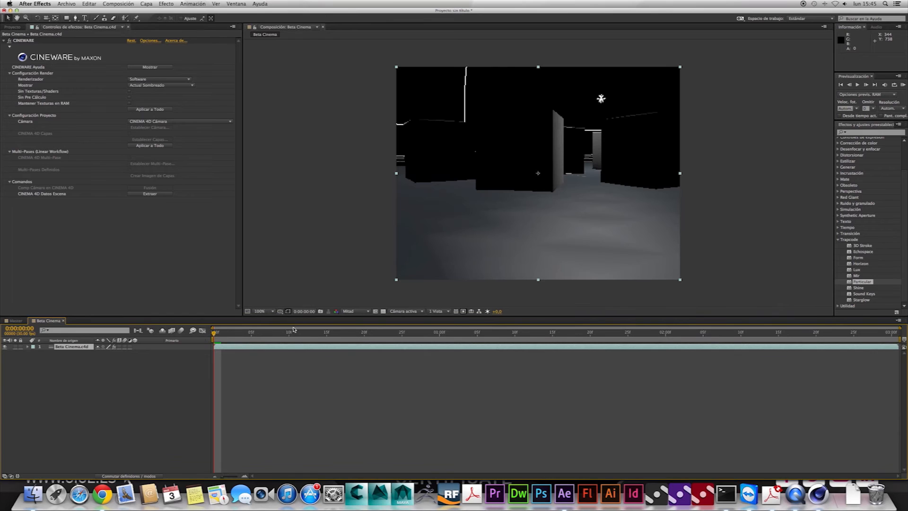
left_click_drag(289, 333, 366, 337)
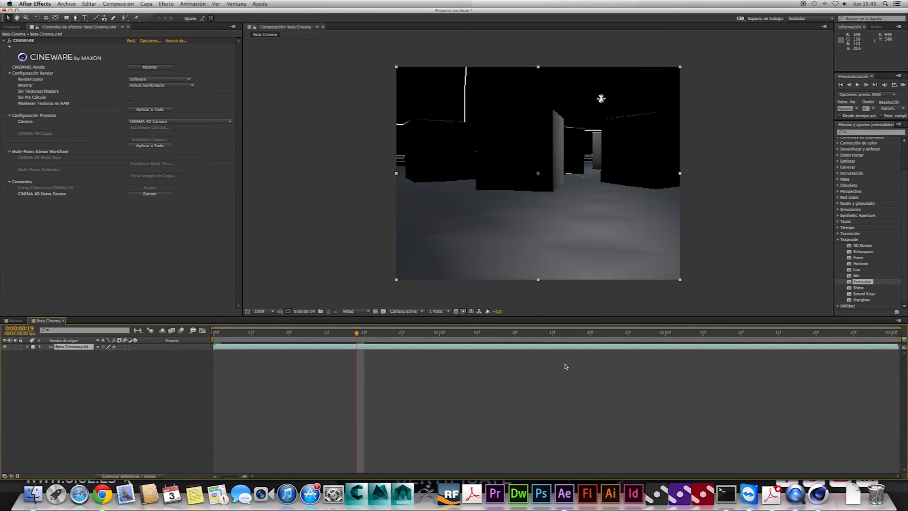
Step: Switch to Cinema 4D and set the project frame rate to 25 FPS
left_click(819, 494)
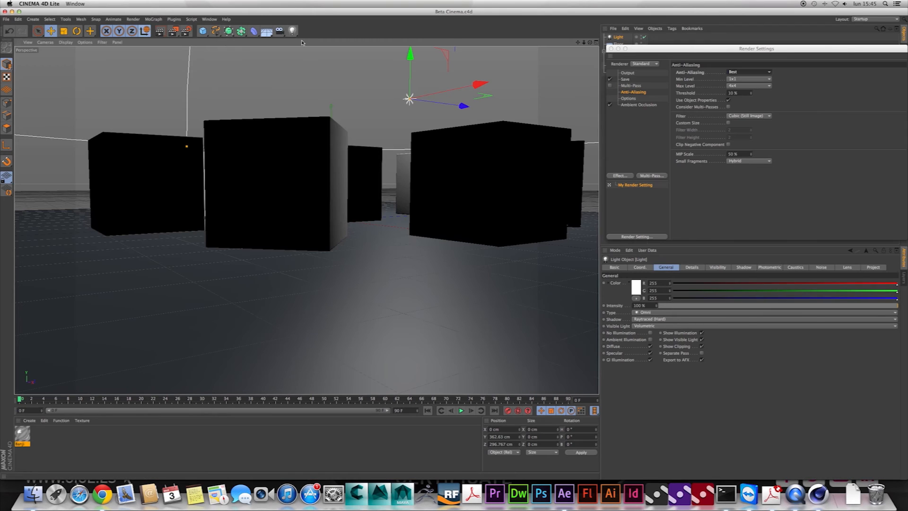
left_click(34, 19)
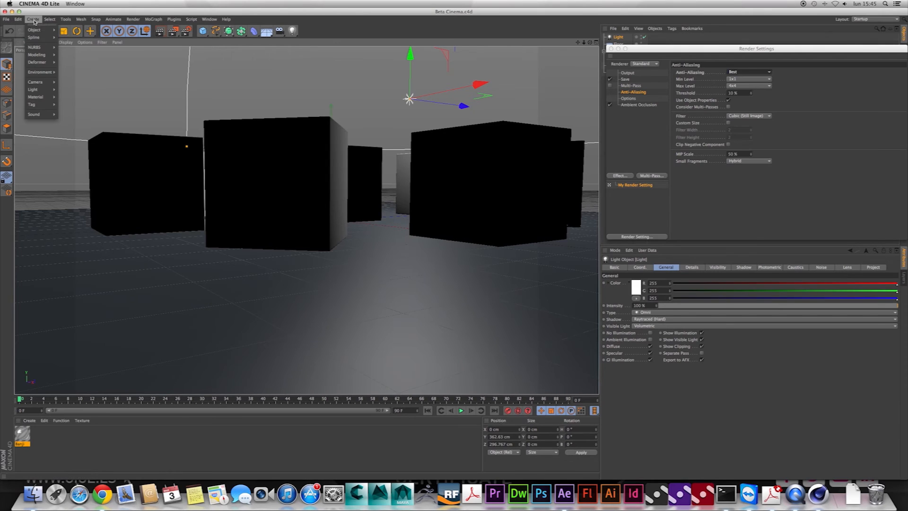
mouse_move(18, 20)
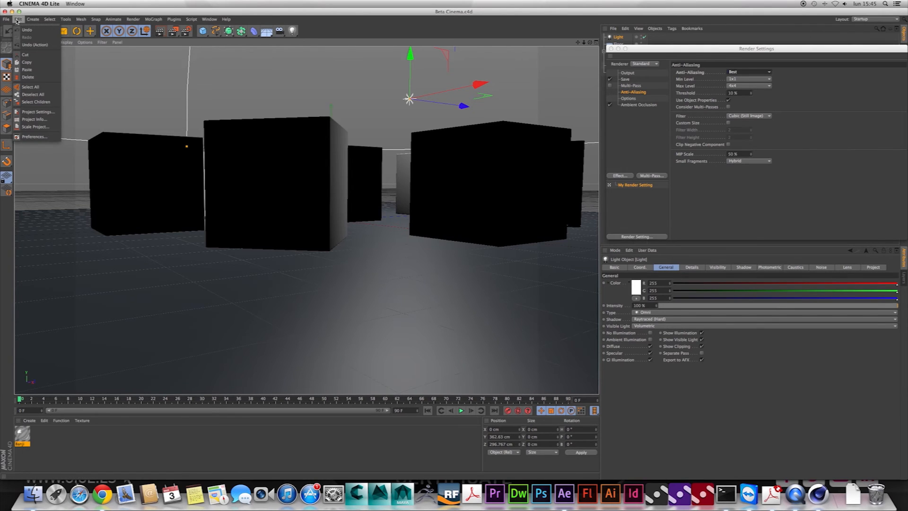
left_click(47, 111)
left_click(659, 299)
type("112")
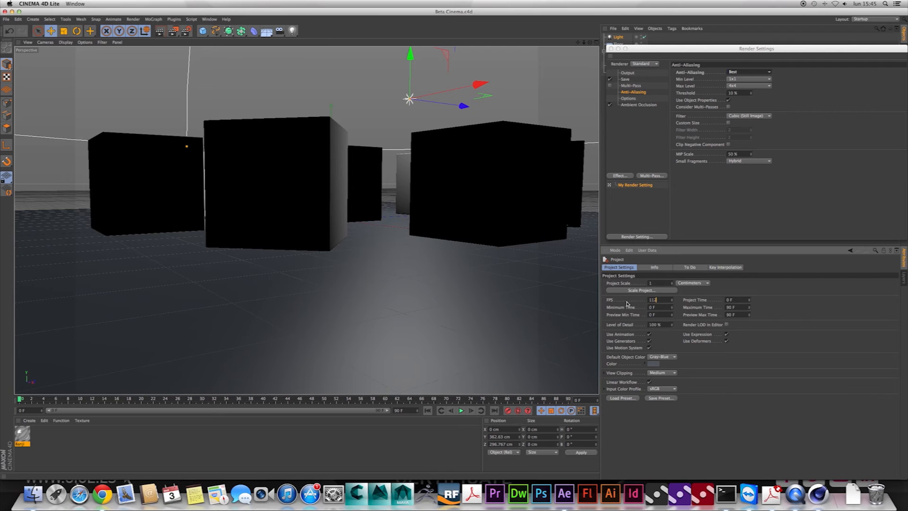
key("Return")
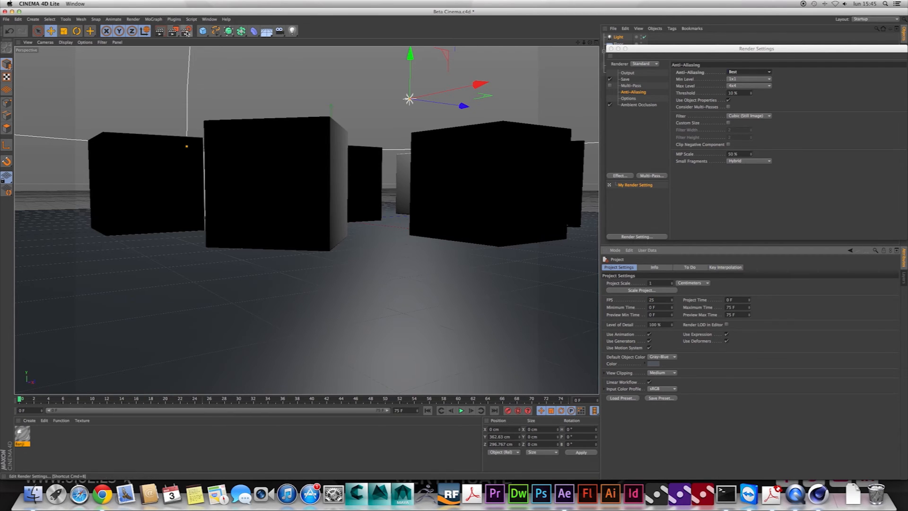
Step: Set the render output to the Film/Video preset HDTV 1080 25 and save the project
left_click_drag(784, 52, 555, 66)
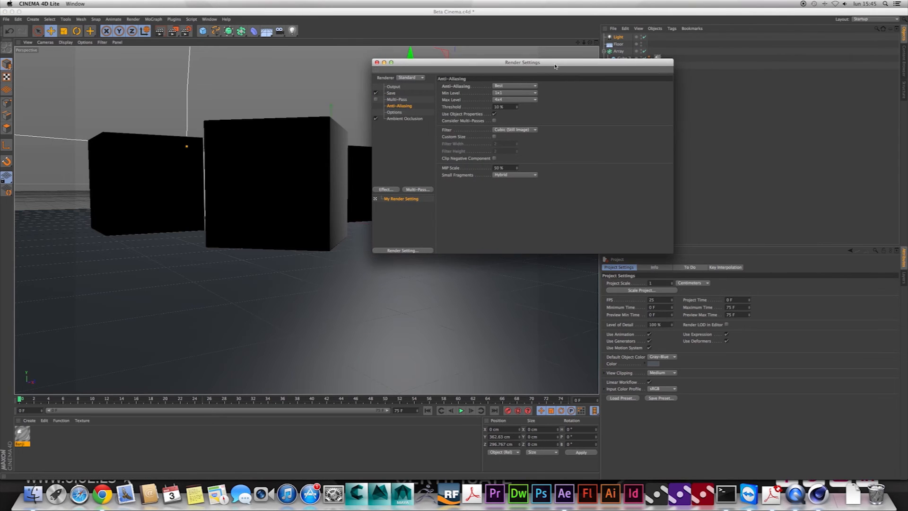
left_click(403, 86)
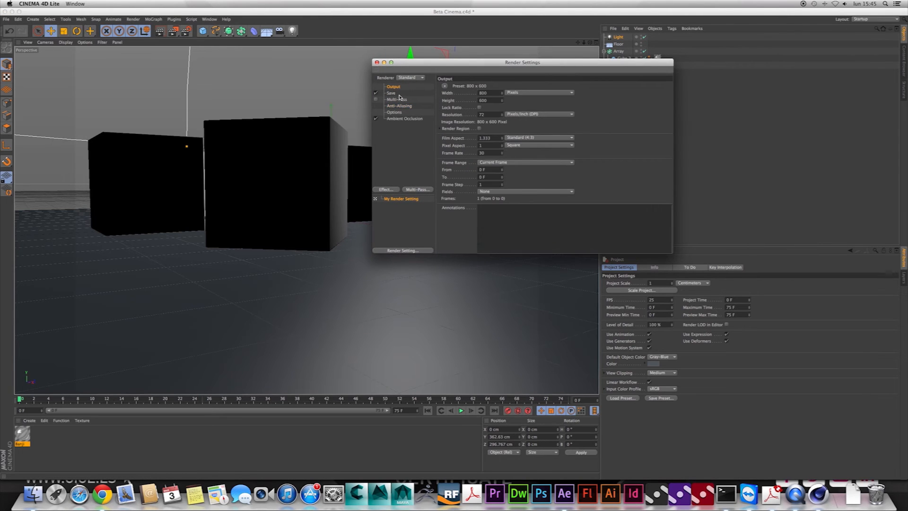
left_click(397, 94)
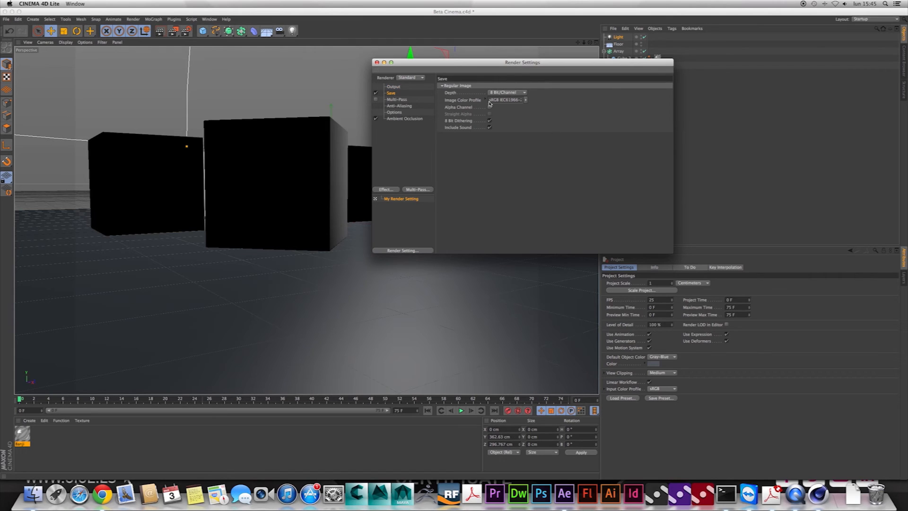
left_click_drag(547, 70, 545, 59)
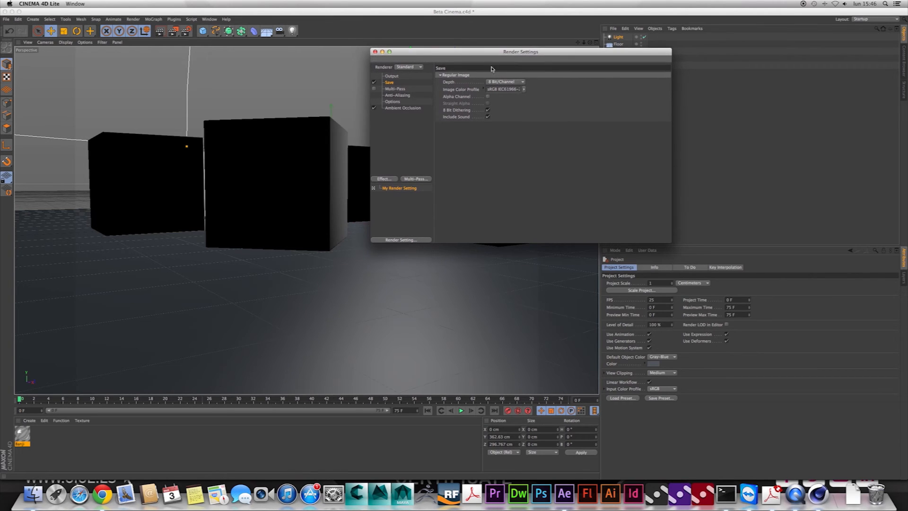
left_click_drag(571, 57, 573, 79)
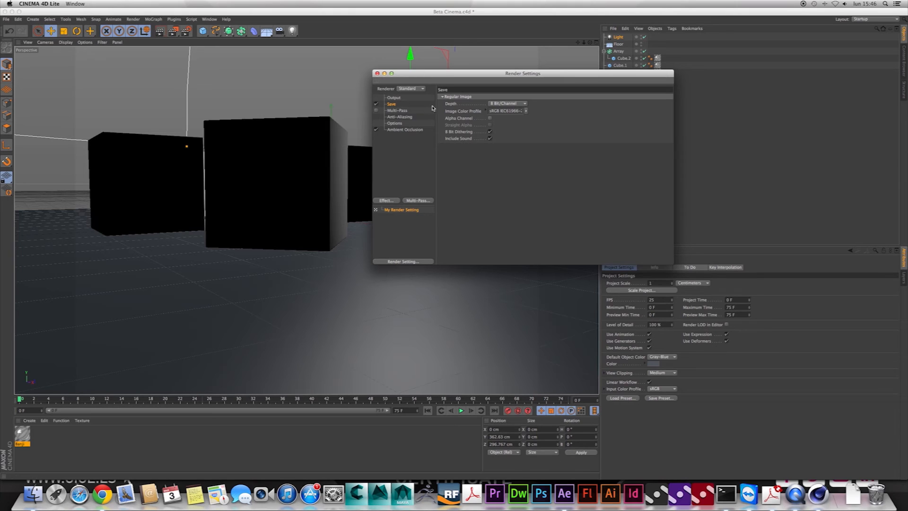
left_click(398, 100)
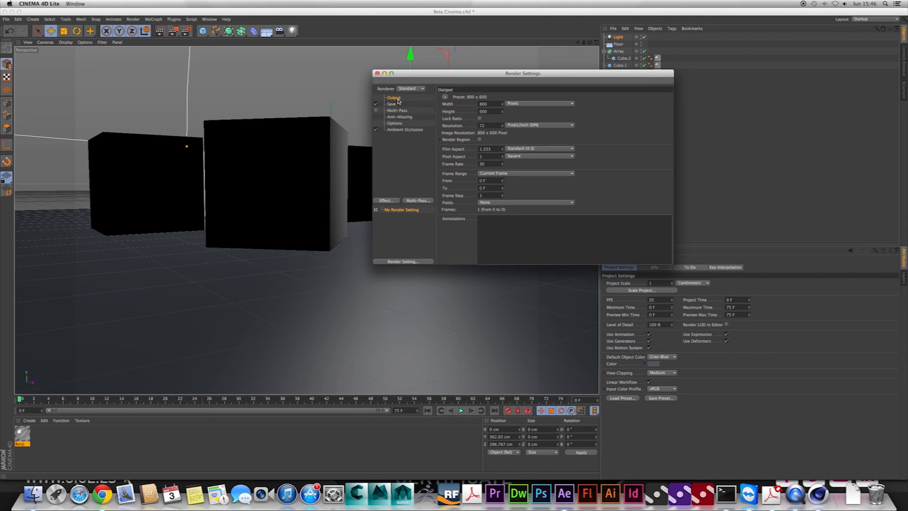
left_click(445, 97)
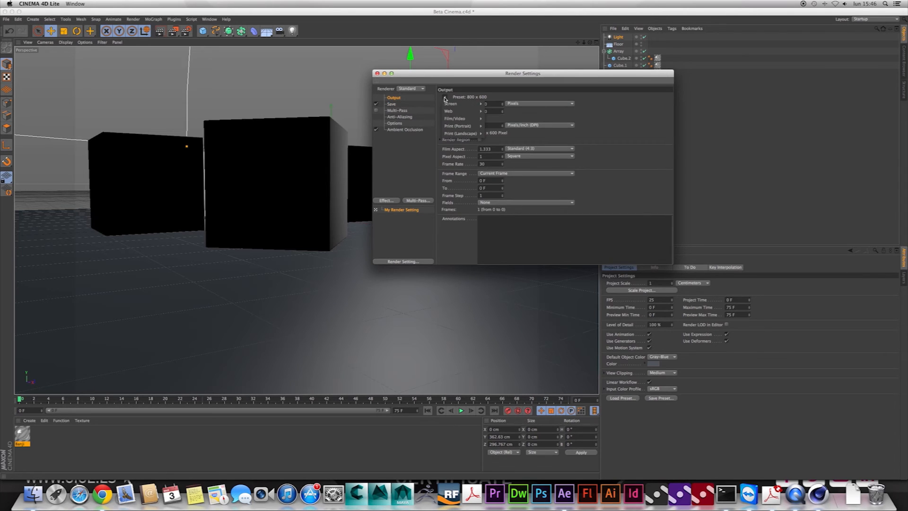
mouse_move(461, 118)
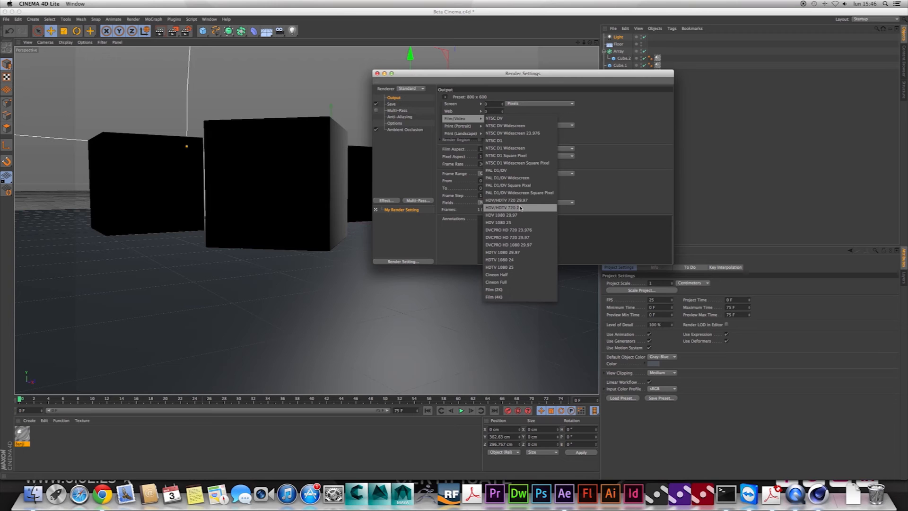
left_click(518, 267)
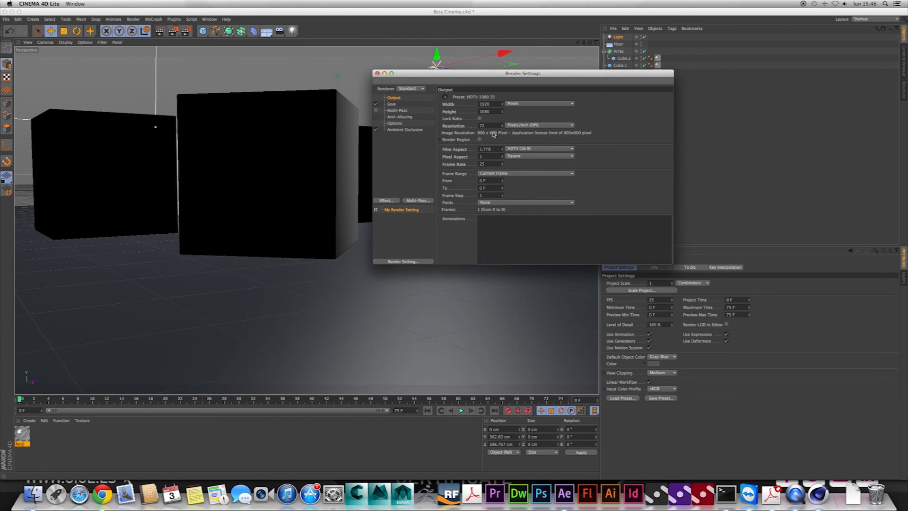
left_click(377, 74)
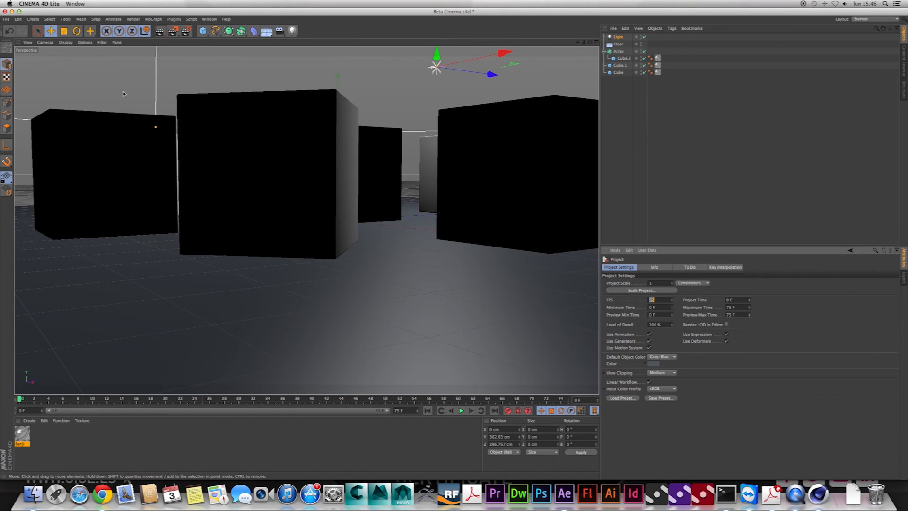
key("super+s")
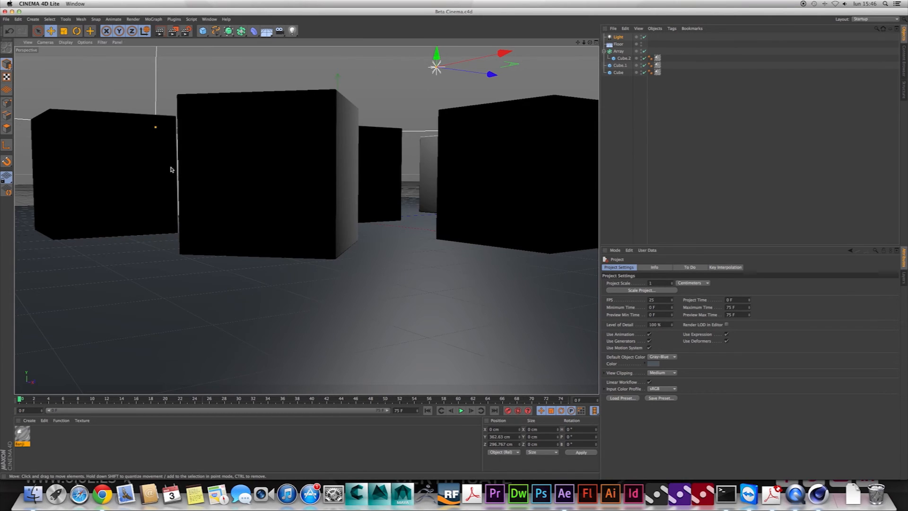
Step: Switch to After Effects and delete the Beta Cinema.c4d layer from the Beta Cinema composition
left_click(565, 495)
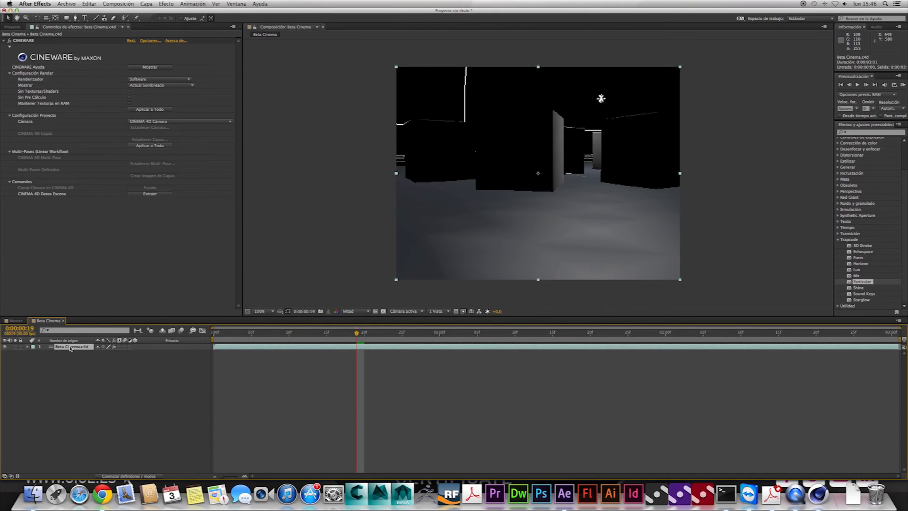
key("Delete")
left_click(12, 27)
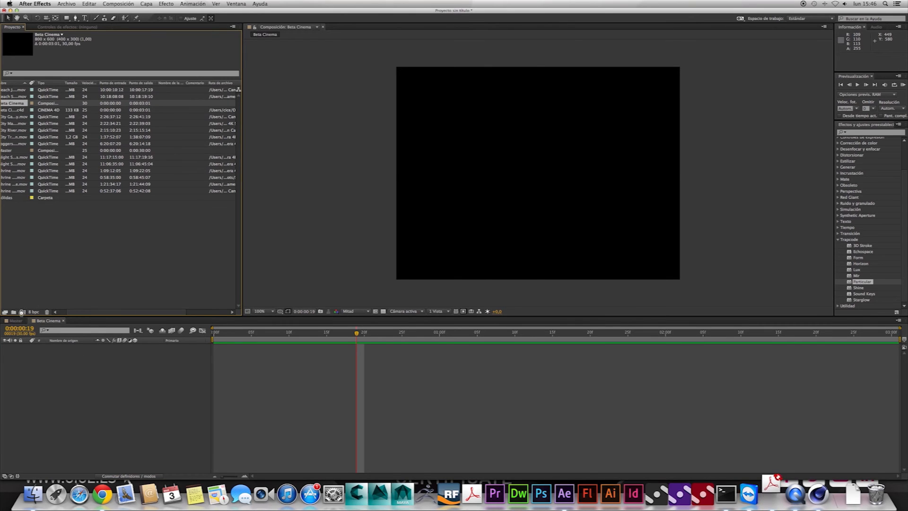
left_click_drag(21, 313, 22, 313)
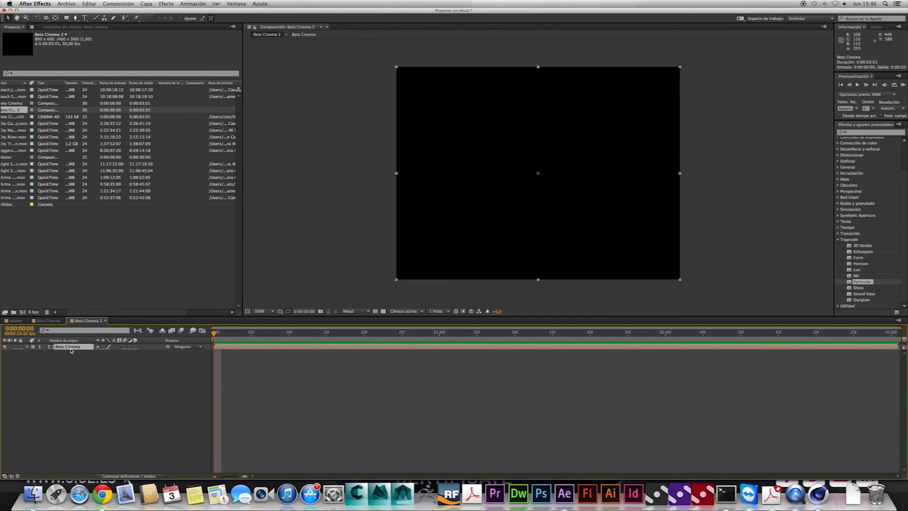
key("Delete")
Step: Create a new composition from the Beta Cinema.c4d footage and show the whole frame at 50% magnification
left_click_drag(115, 11, 135, 12)
left_click_drag(118, 317, 108, 316)
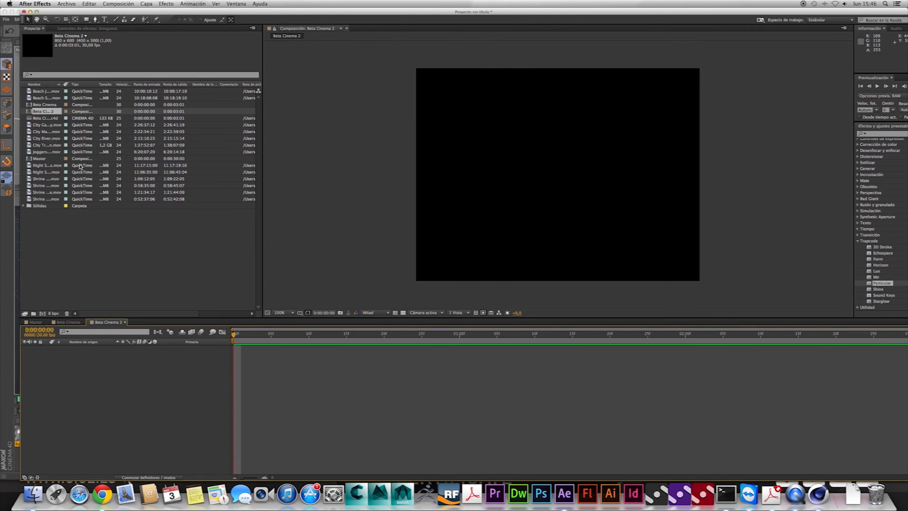
left_click_drag(49, 118, 42, 313)
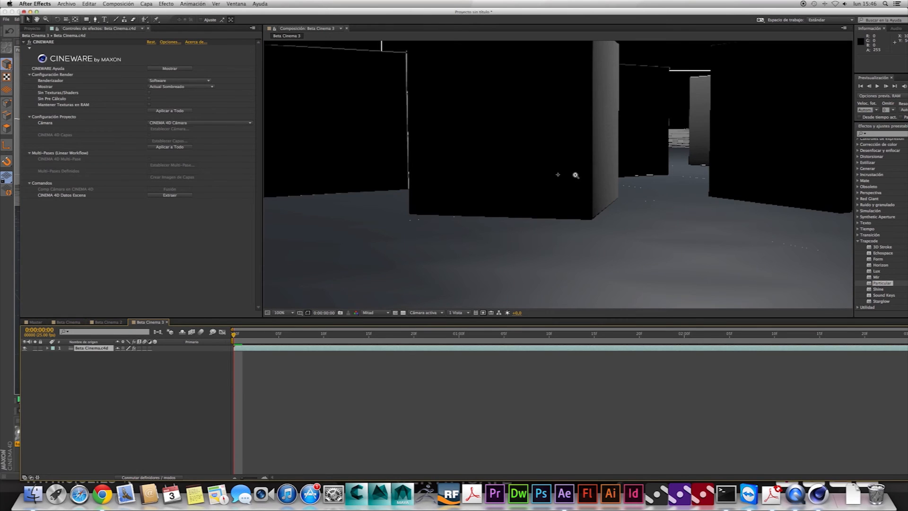
key("z")
left_click(570, 176, "alt")
left_click(570, 176, "alt")
left_click(561, 174)
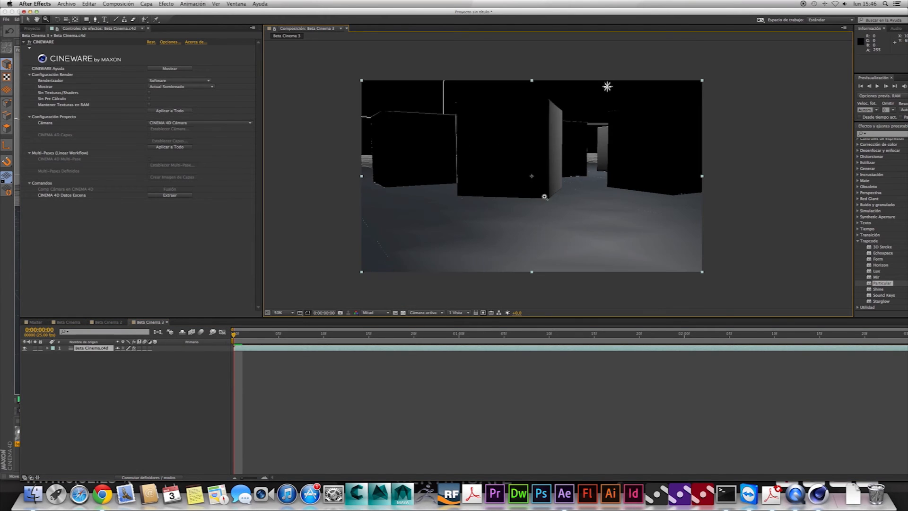
Step: Set the CINEWARE renderer of the Beta Cinema.c4d layer to Estándar (Final)
left_click(168, 81)
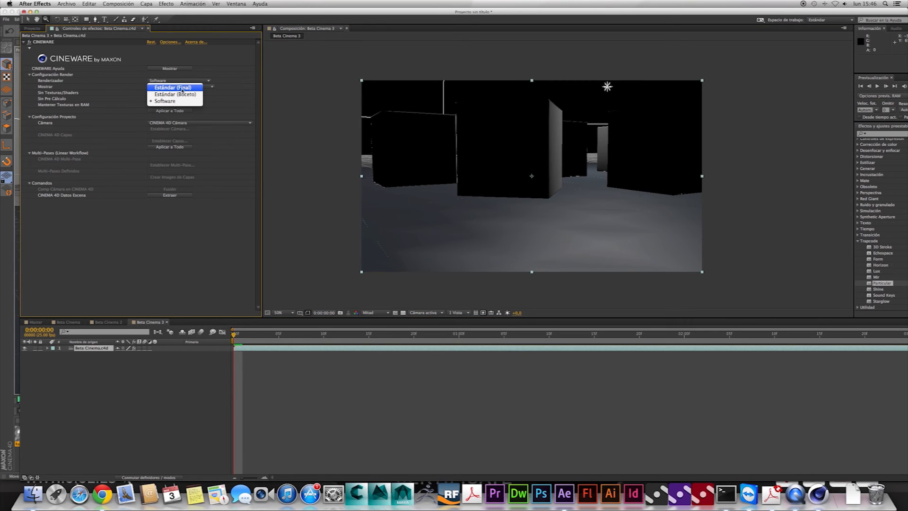
left_click(181, 89)
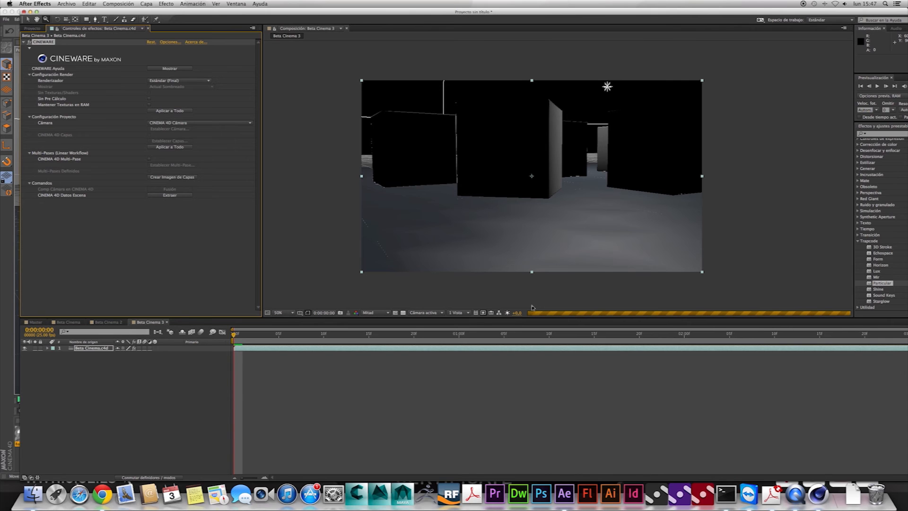
Step: Open Activity Monitor and examine the per-core CPU history and the memory usage during the render
key("super+space")
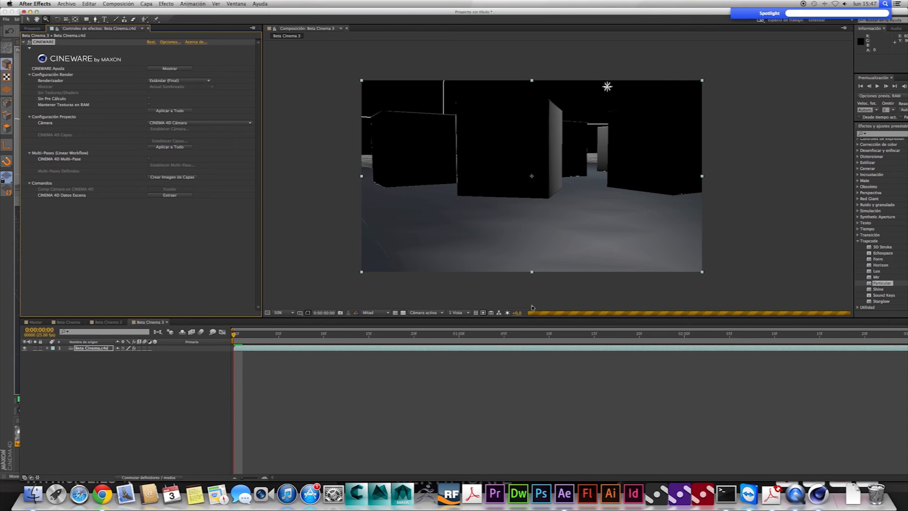
type("moni")
key("Return")
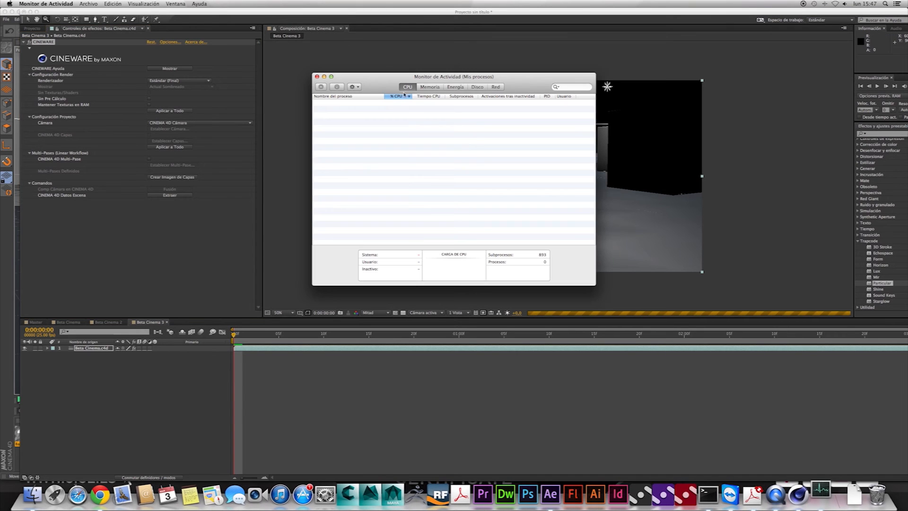
left_click_drag(536, 86, 833, 37)
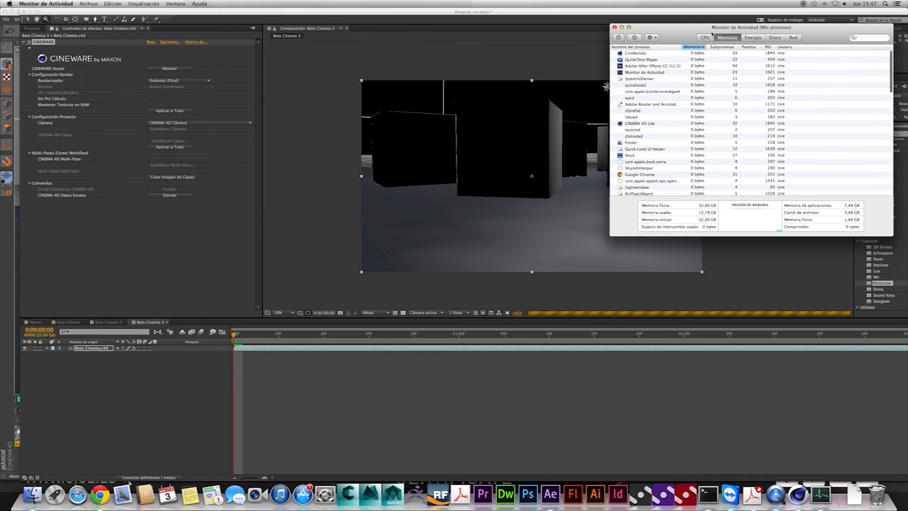
left_click_drag(789, 28, 556, 36)
double_click(726, 222)
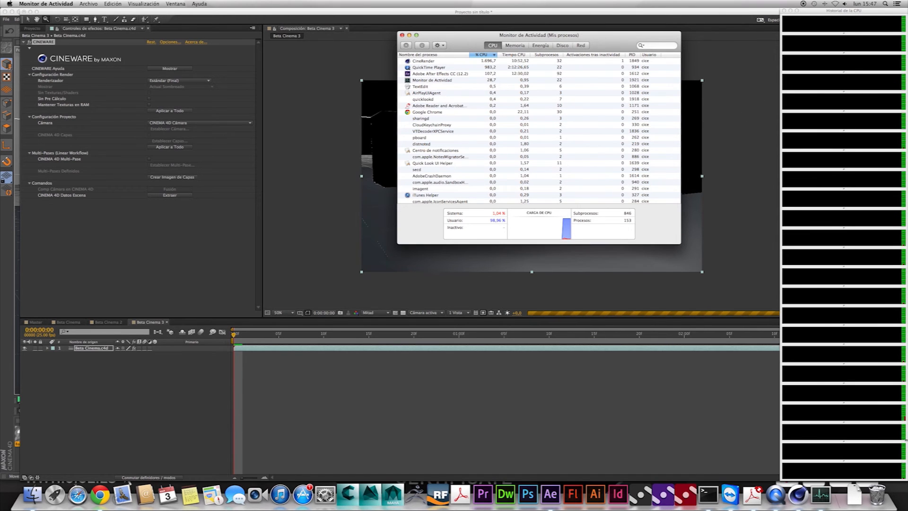
left_click(906, 458)
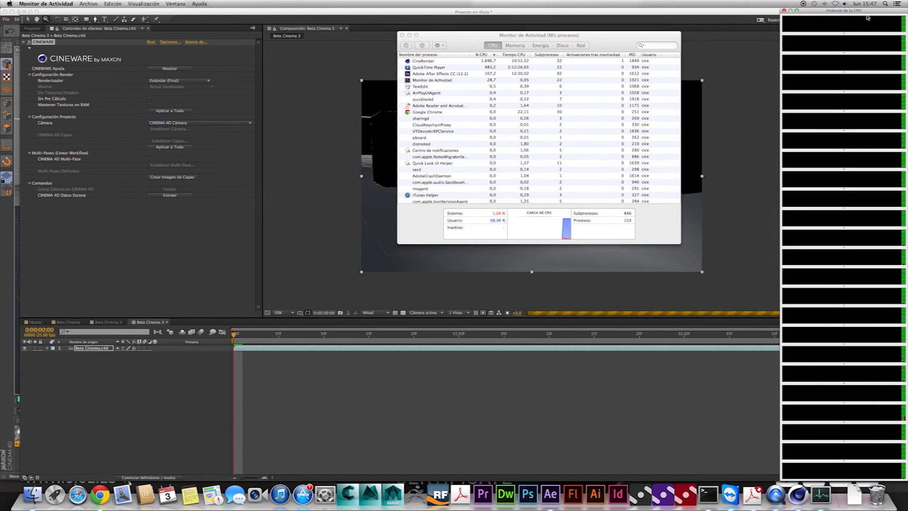
left_click(515, 46)
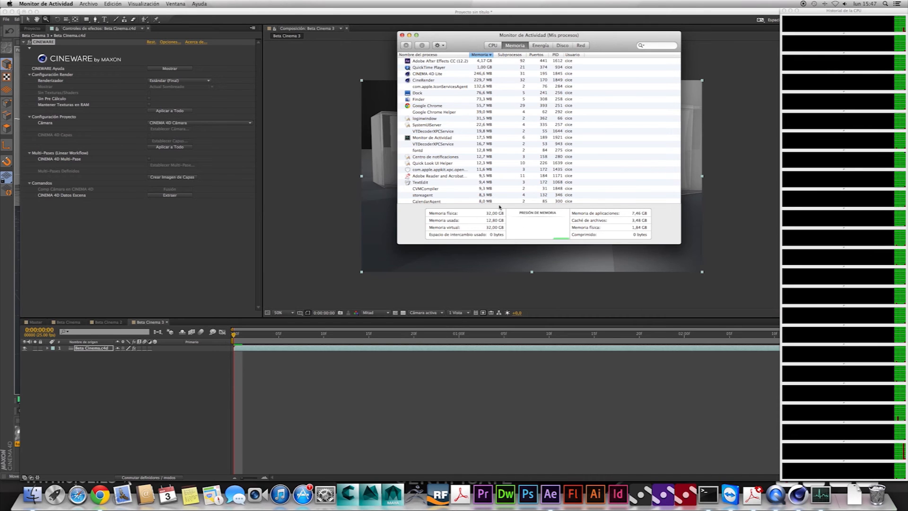
left_click_drag(473, 43, 613, 72)
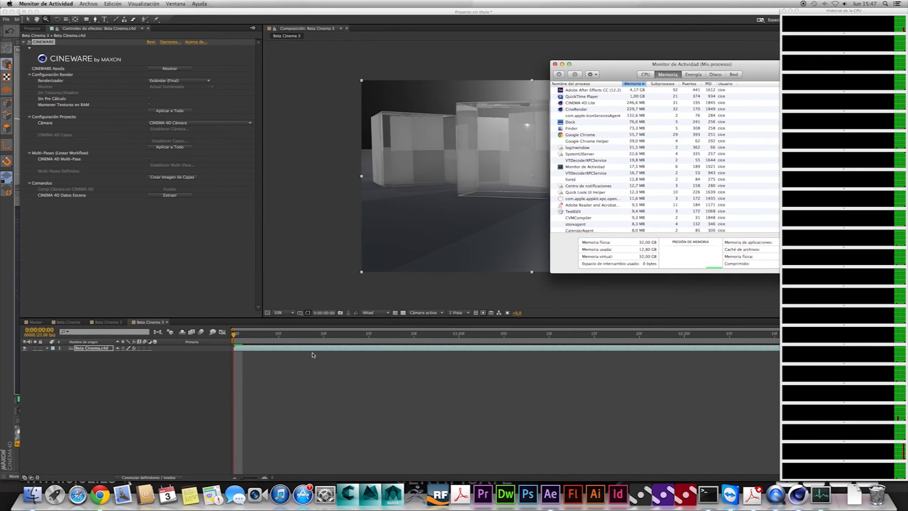
Step: Switch to After Effects and reduce the RAM reserved for other applications in the memory preferences, leaving 29 GB available
left_click(260, 382)
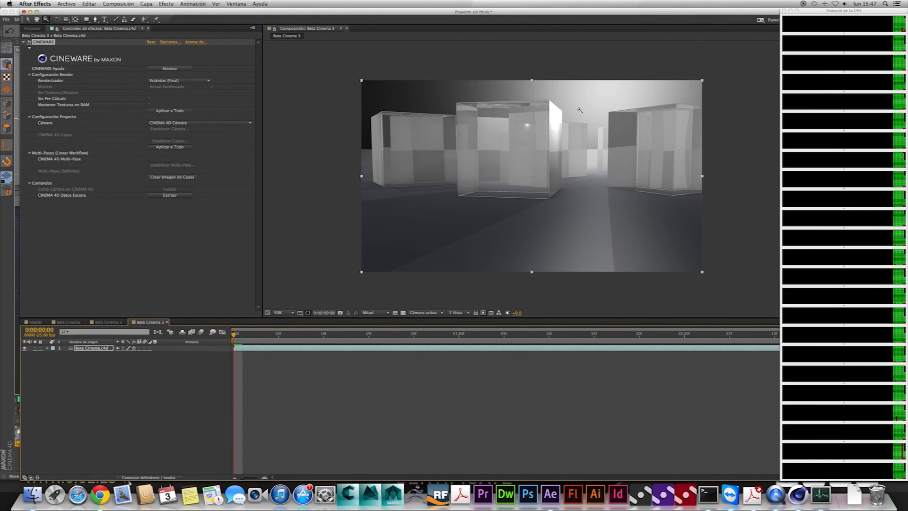
left_click(37, 4)
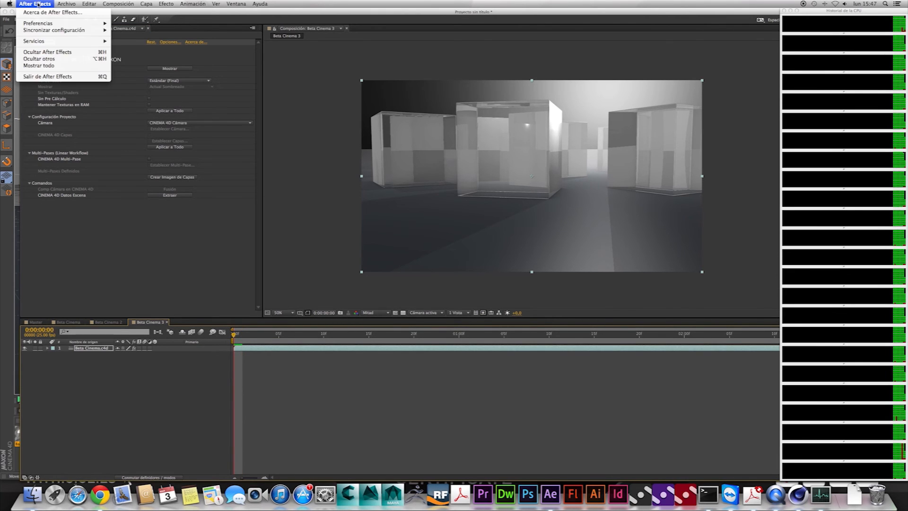
mouse_move(68, 23)
left_click(125, 23)
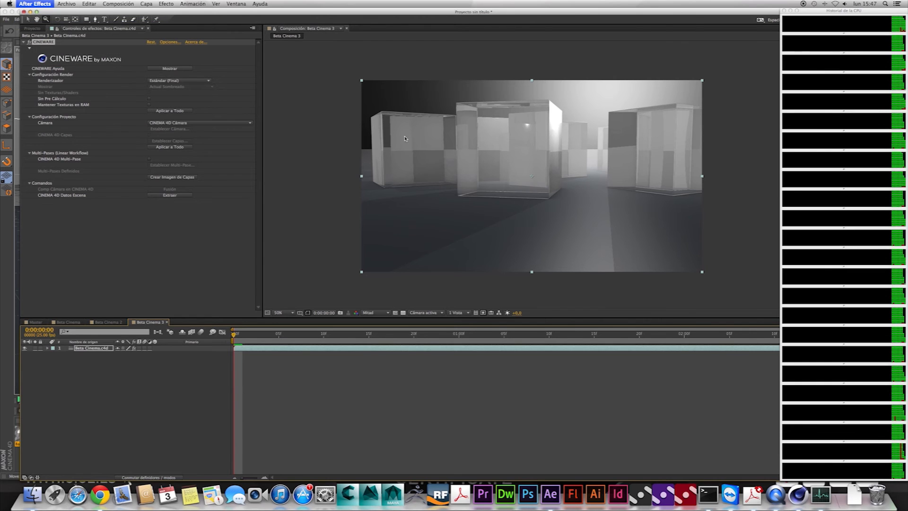
left_click(320, 209)
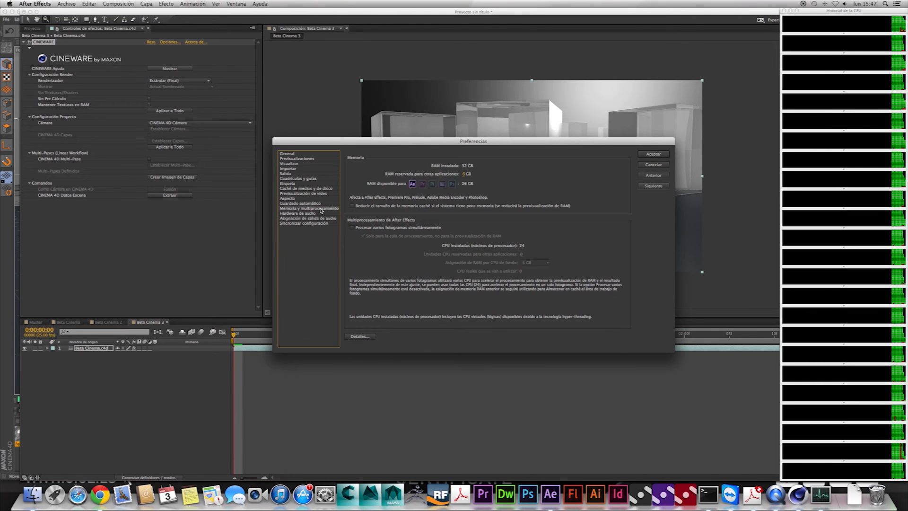
left_click_drag(473, 142, 456, 131)
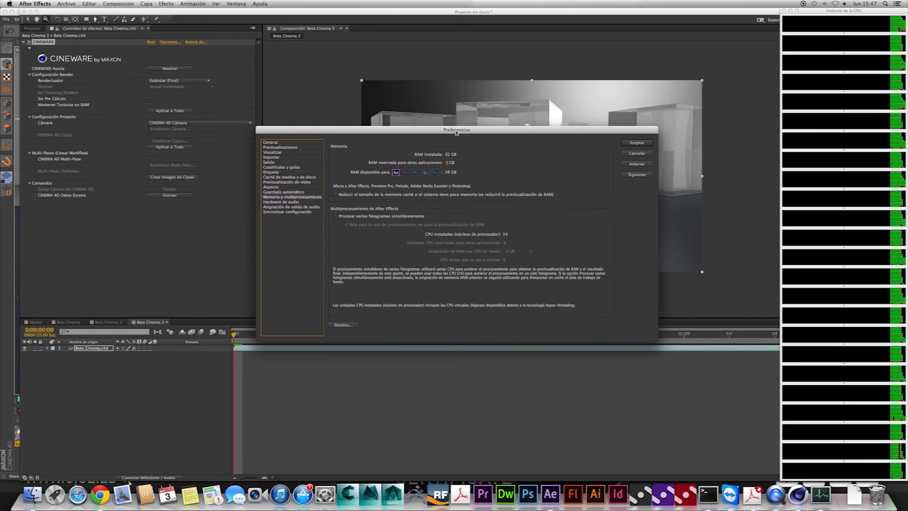
left_click(447, 163)
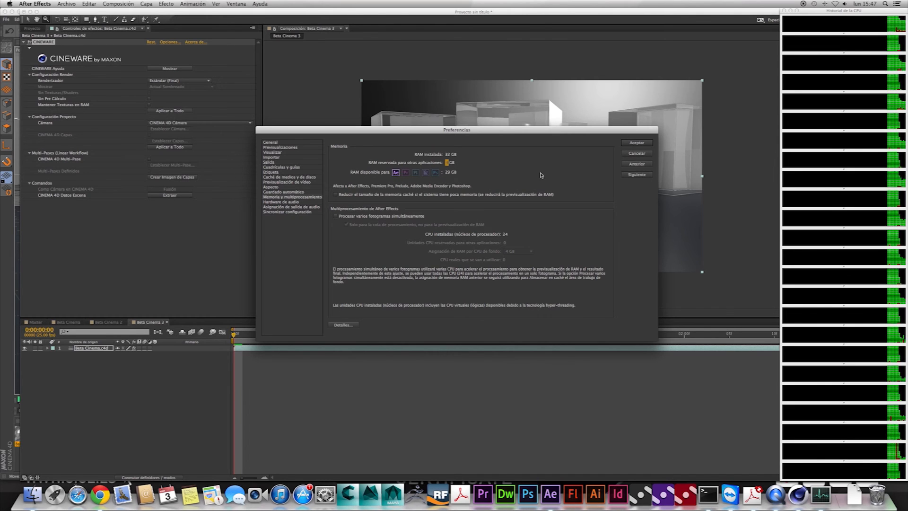
left_click(638, 144)
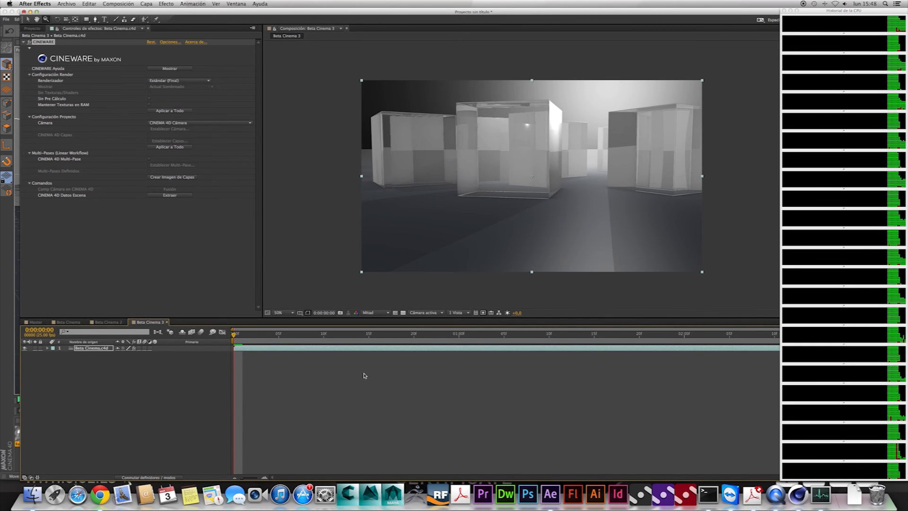
Step: Go to frame 0:00:00:01, examine its rendering load in Activity Monitor, and return to After Effects with the CPU history closed
left_click(243, 336)
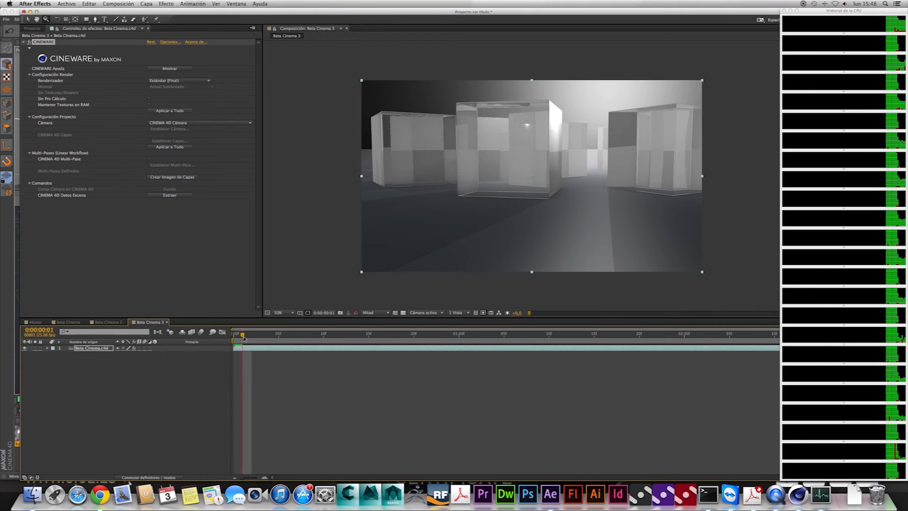
left_click(824, 495)
left_click_drag(748, 70, 662, 39)
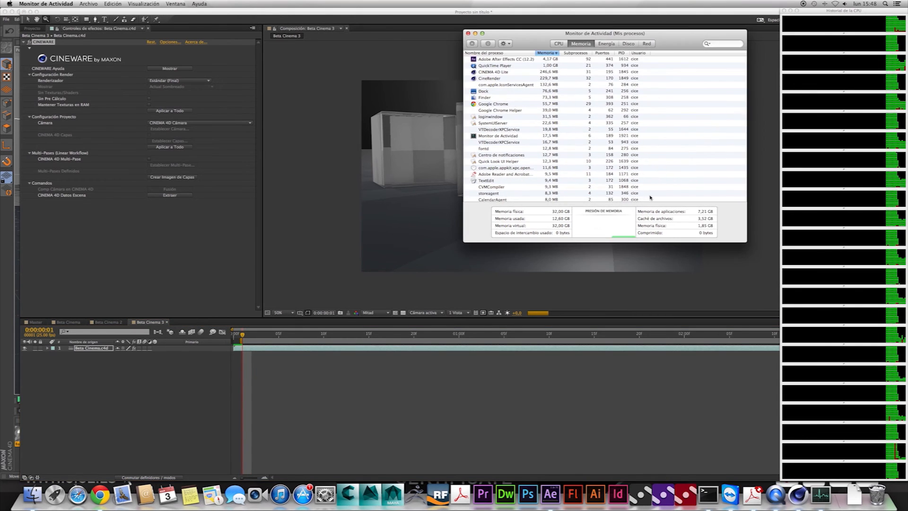
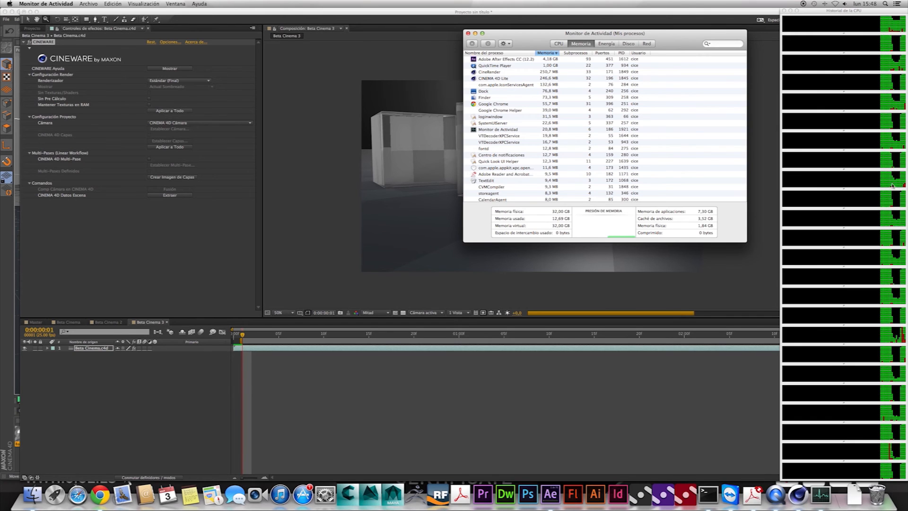
left_click_drag(856, 10, 840, 10)
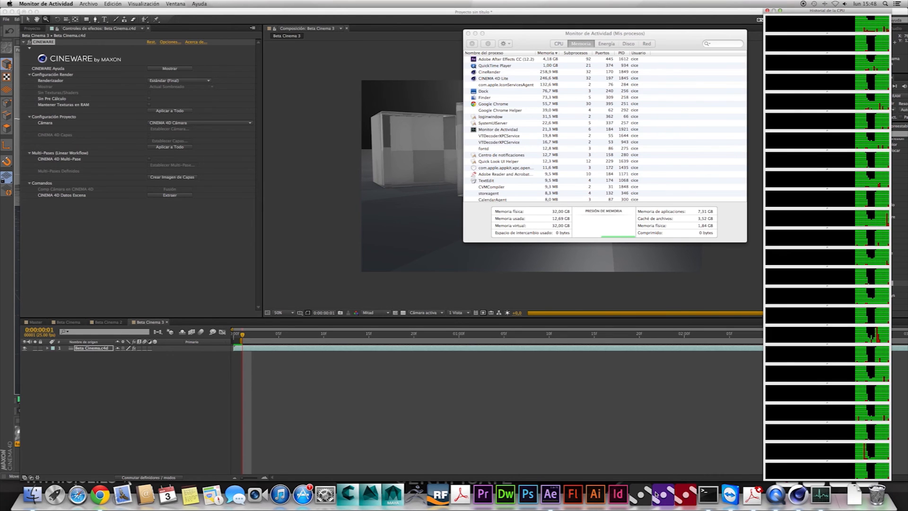
left_click(118, 402)
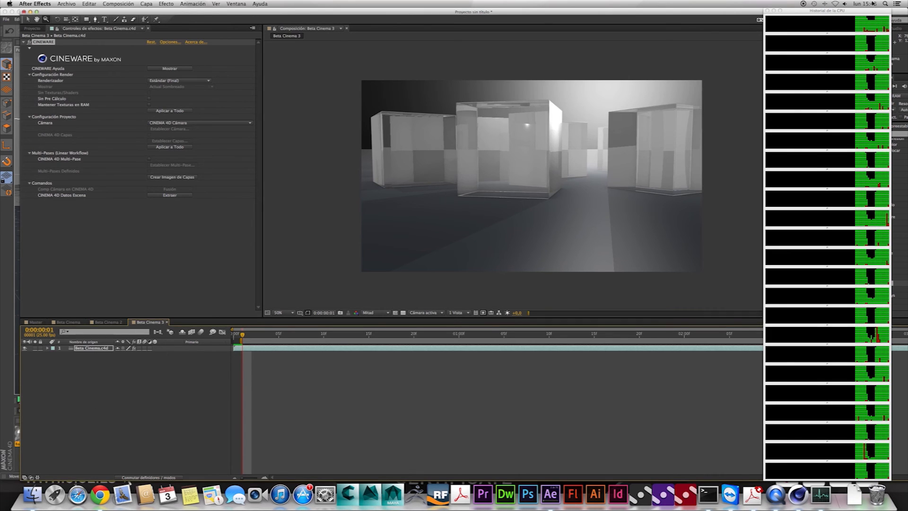
left_click(767, 10)
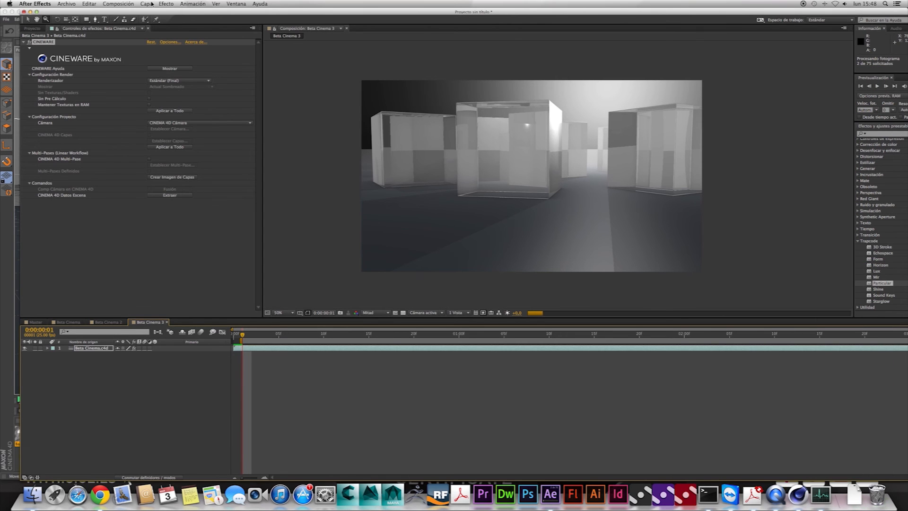
Step: Change the Beta Cinema 3 composition's 3D renderer to 3D con trazo de rayo (ray-traced 3D)
left_click(32, 29)
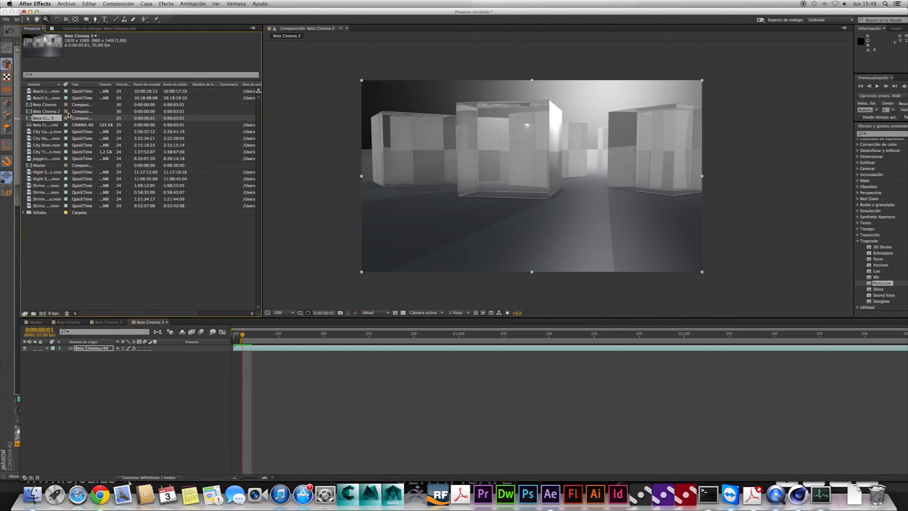
right_click(28, 119)
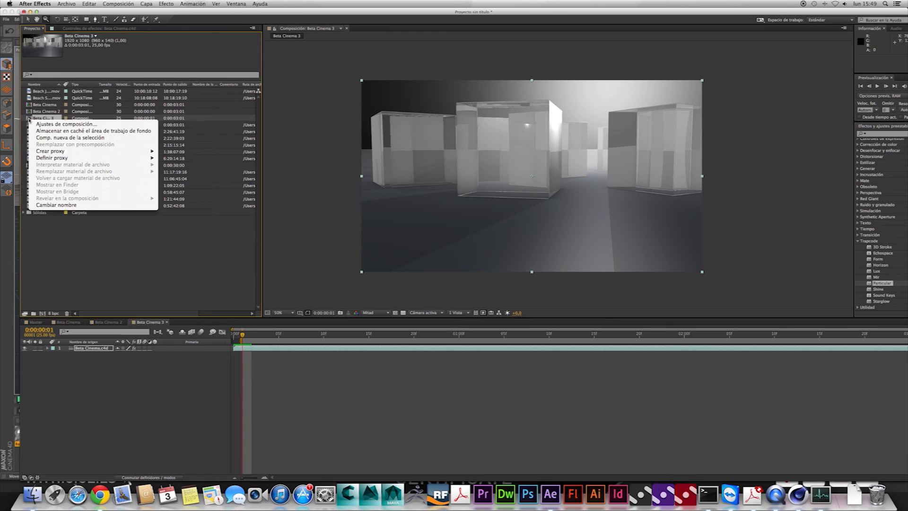
left_click(50, 125)
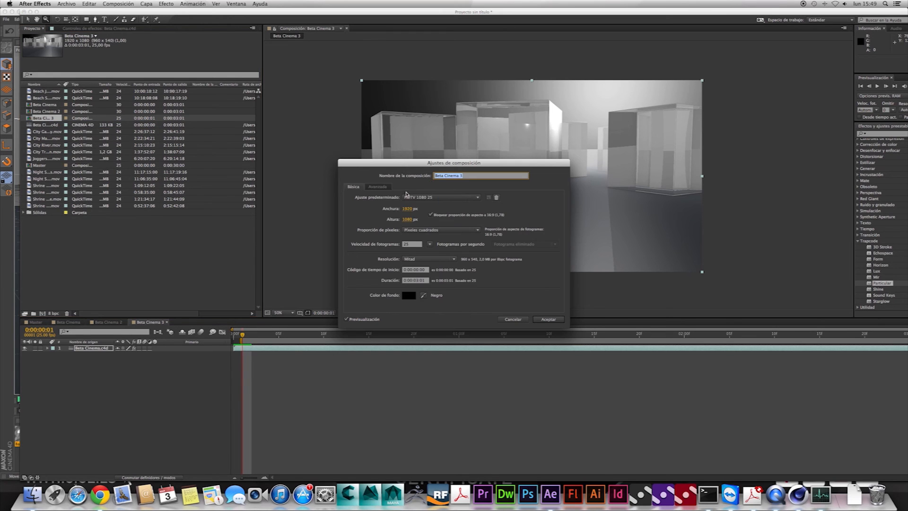
left_click(377, 186)
left_click(437, 226)
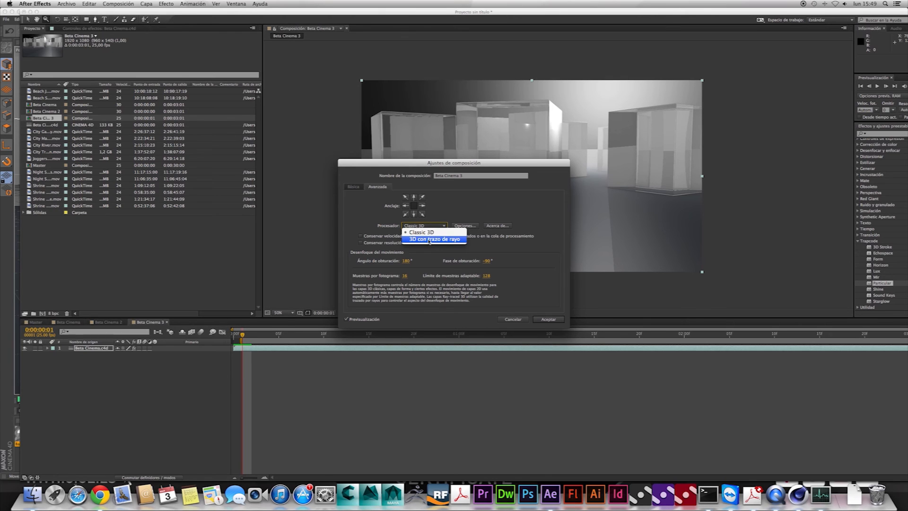
left_click(429, 239)
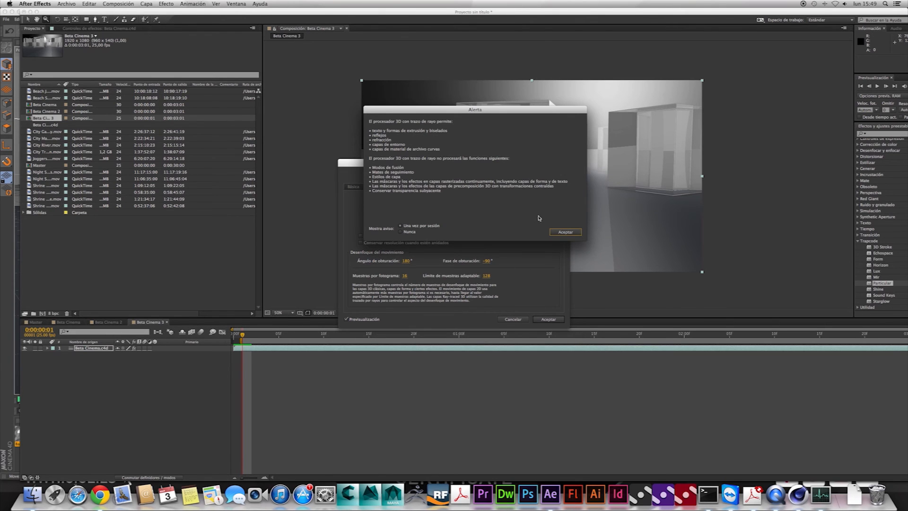
left_click(565, 233)
left_click(548, 320)
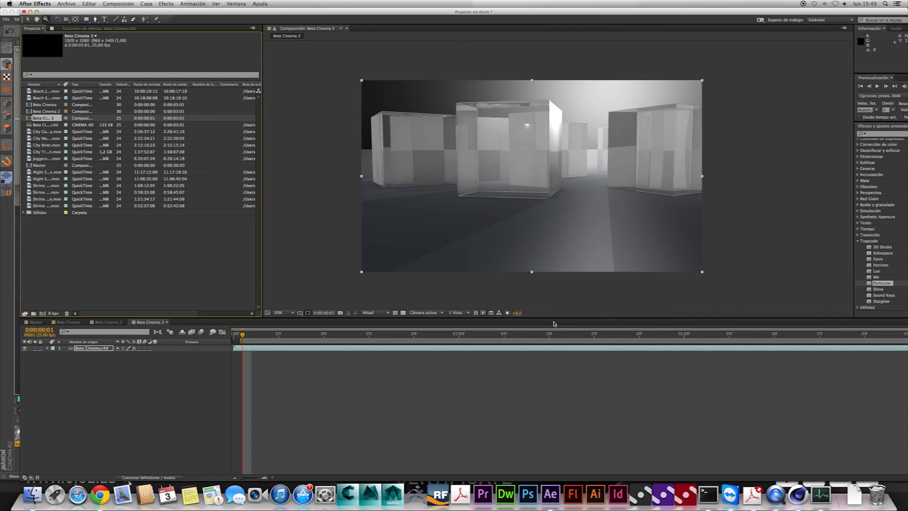
Step: Delete the Beta Cinema.c4d layer from the Beta Cinema 3 composition
right_click(96, 385)
mouse_move(129, 390)
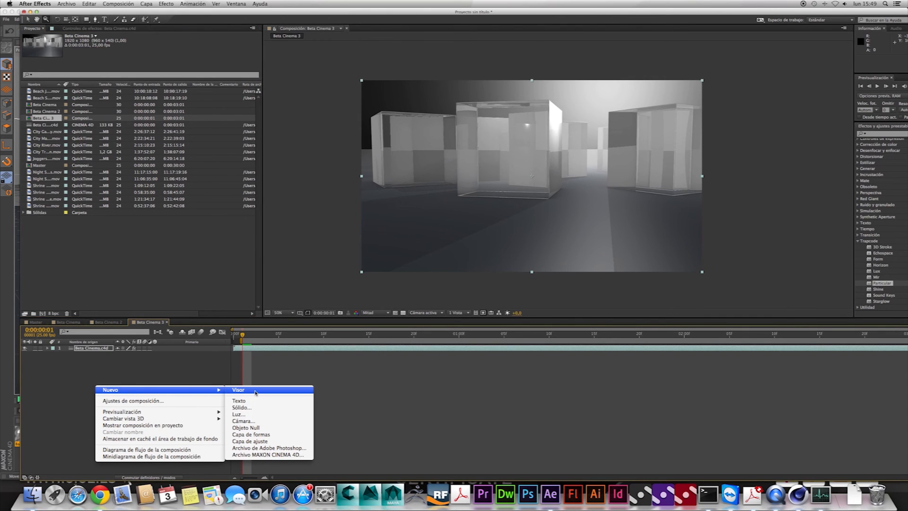
left_click(90, 348)
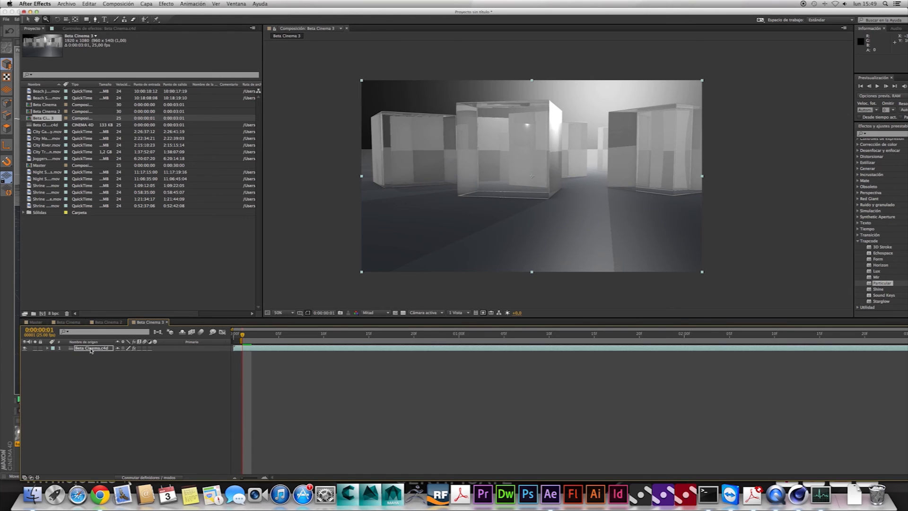
key("Delete")
Step: Create an empty text layer in Beta Cinema 3 and enable per-character 3D for it
right_click(114, 364)
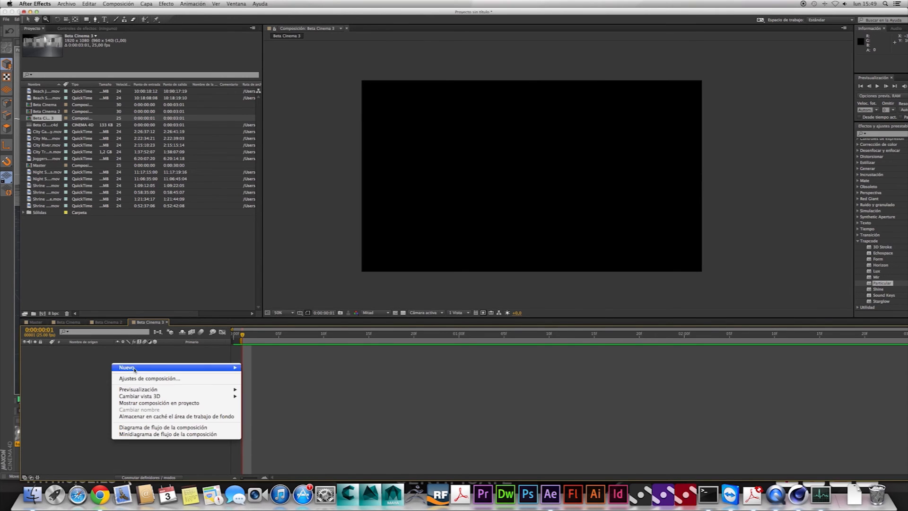
mouse_move(165, 369)
left_click(269, 378)
left_click(47, 352)
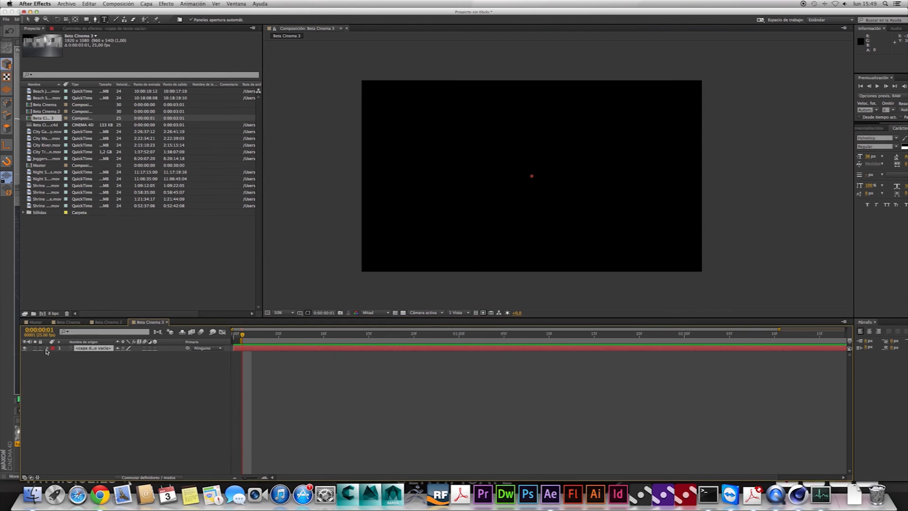
left_click(47, 349)
left_click(180, 354)
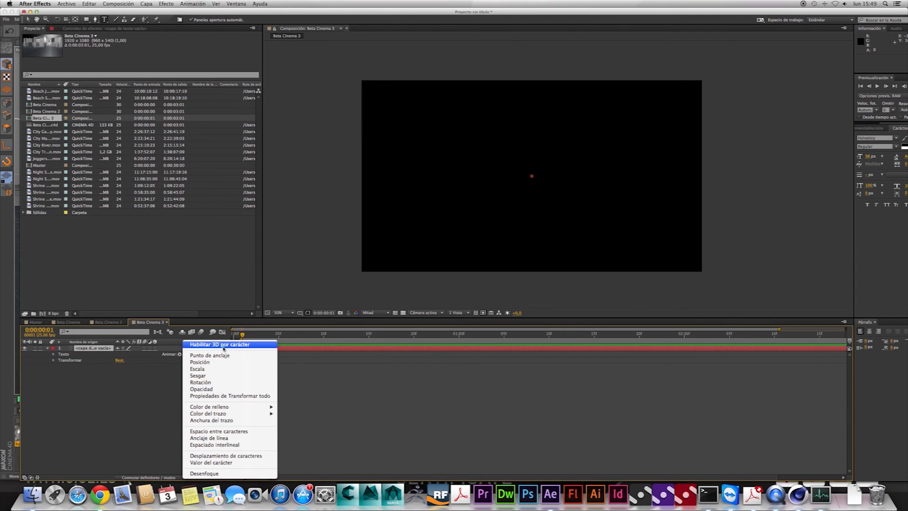
left_click(219, 345)
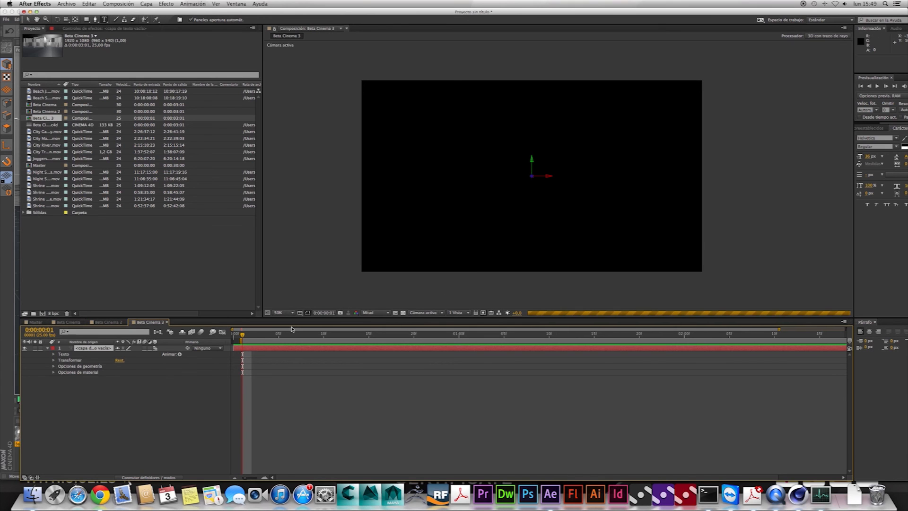
Step: Create a text layer reading "Test Mac Pro" in Beta Cinema 3 and delete the empty text layer
key("super+alt+shift+t")
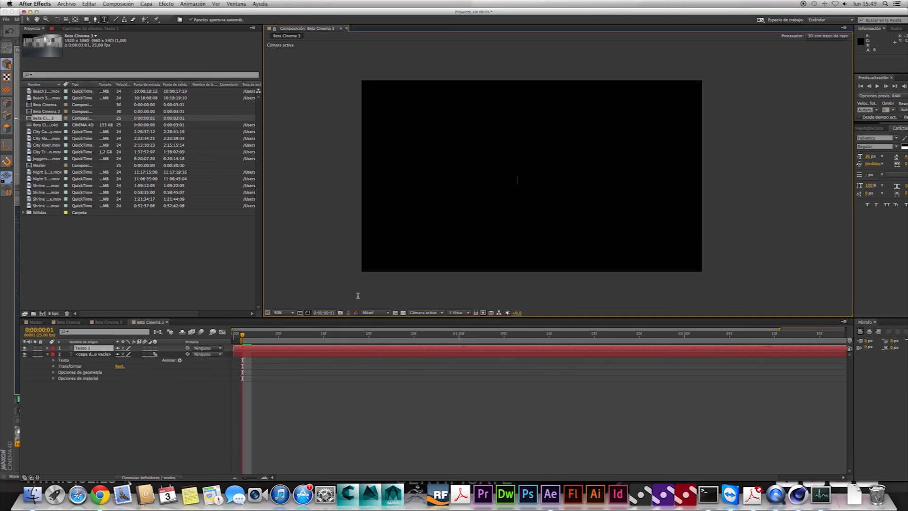
type("Teueba ")
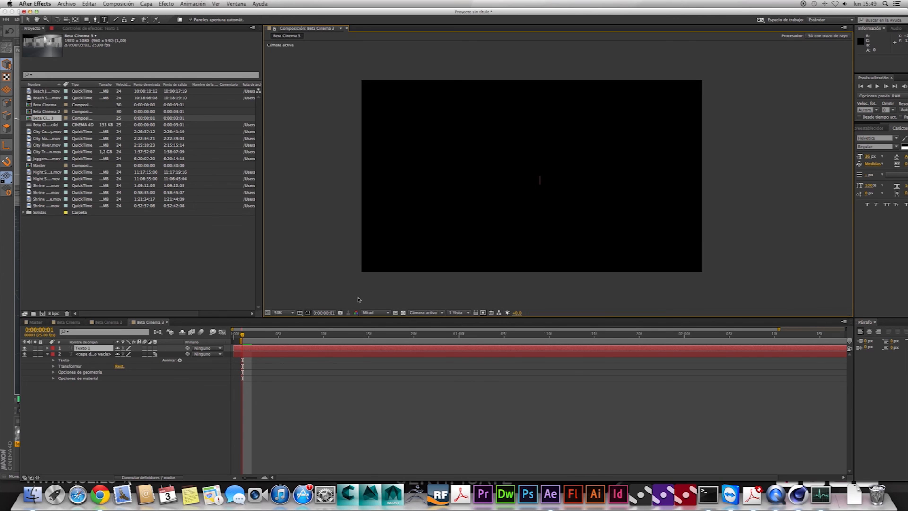
type("o")
left_click(89, 354)
key("Delete")
Step: Enable per-character 3D for the Test Mac Pro text layer
left_click(48, 350)
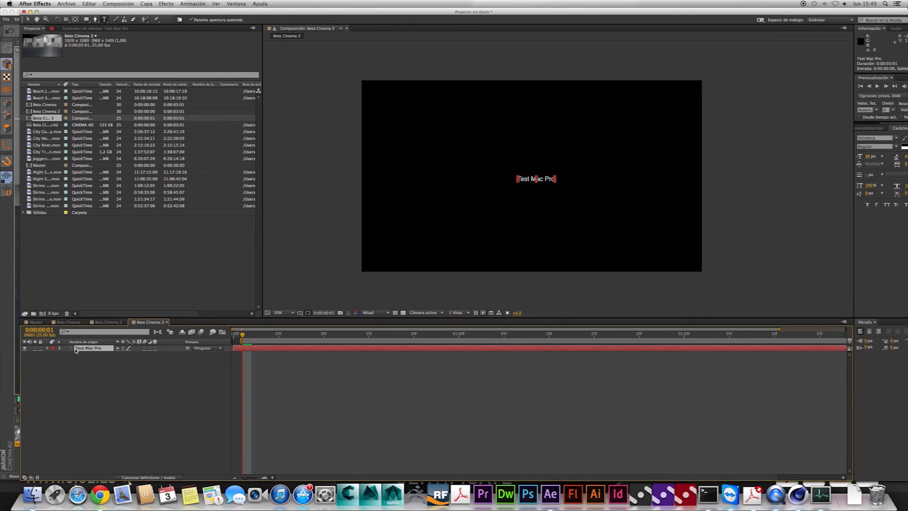
left_click(47, 348)
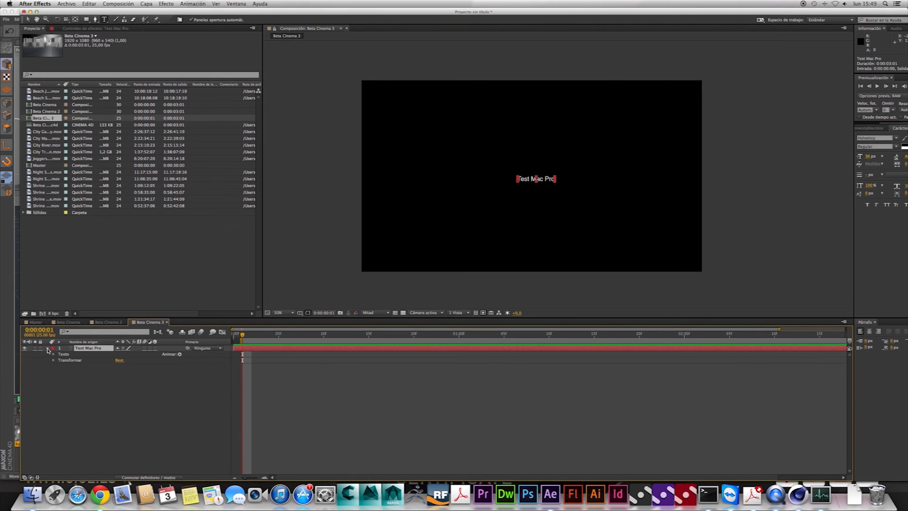
left_click(179, 355)
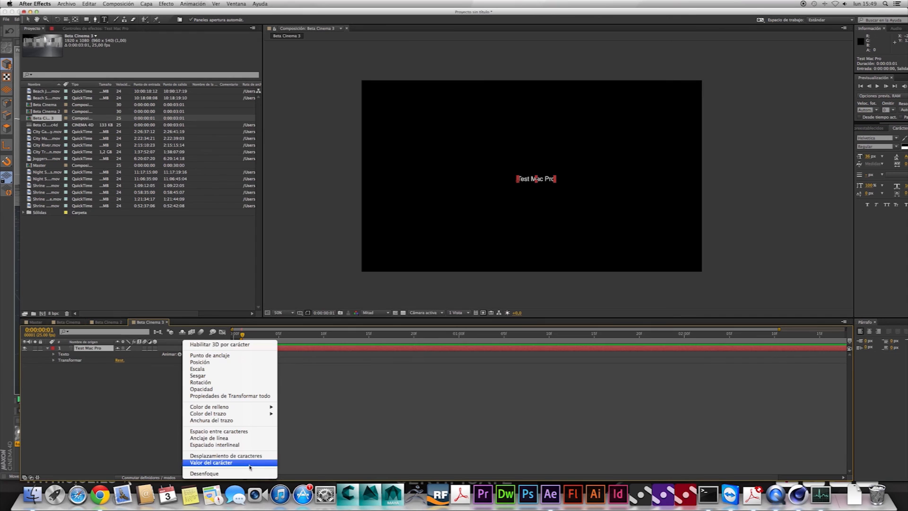
mouse_move(239, 415)
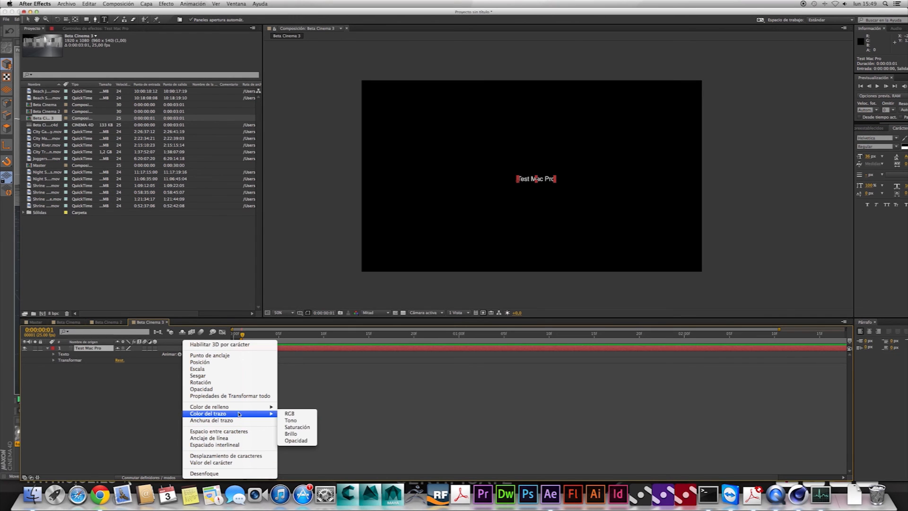
left_click(238, 345)
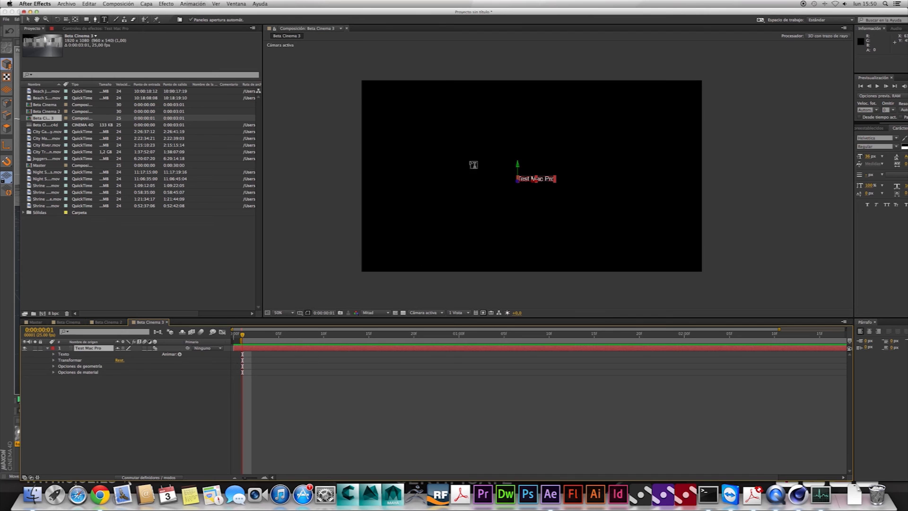
Step: Add a two-node 50 mm camera and bring it close to the text at an oblique angle
right_click(136, 409)
mouse_move(180, 407)
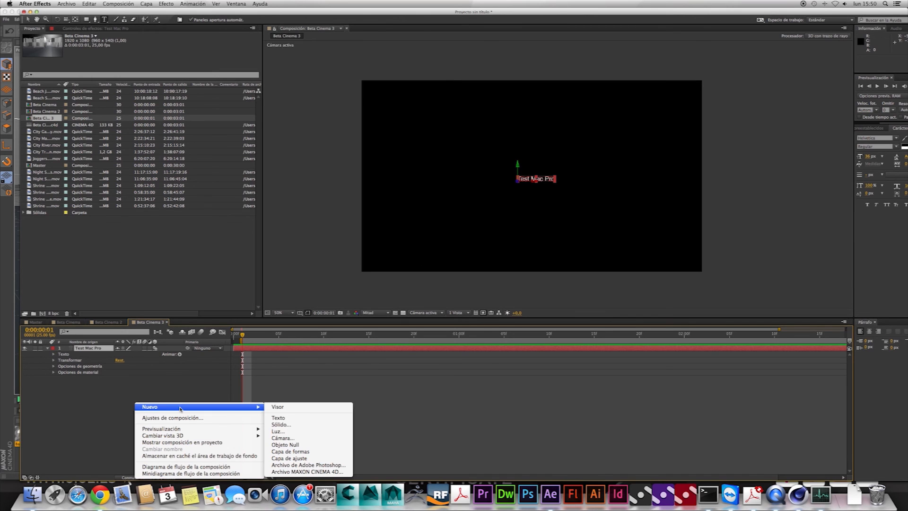
left_click(334, 436)
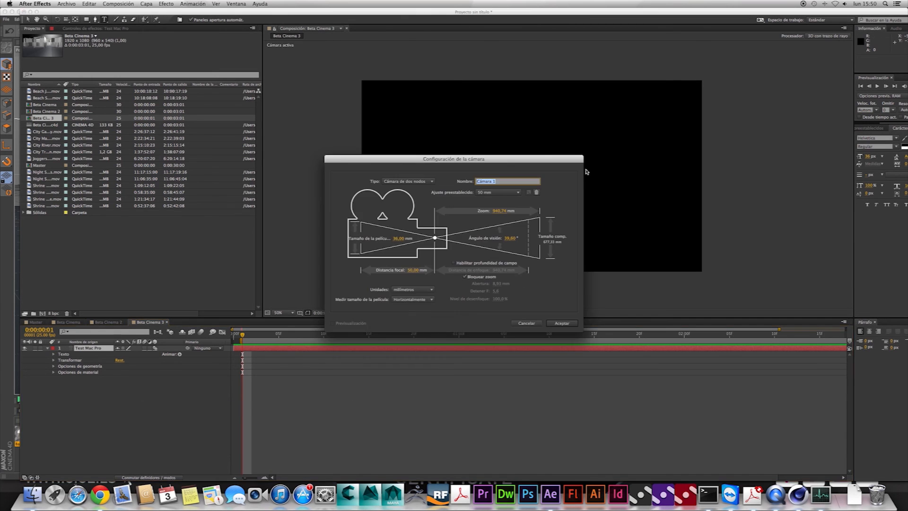
left_click(562, 322)
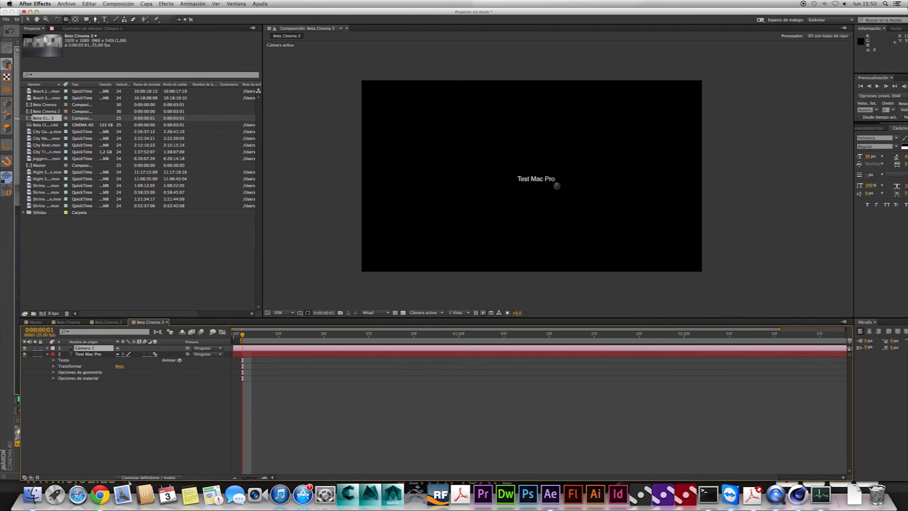
key("c")
left_click_drag(542, 184, 758, 184)
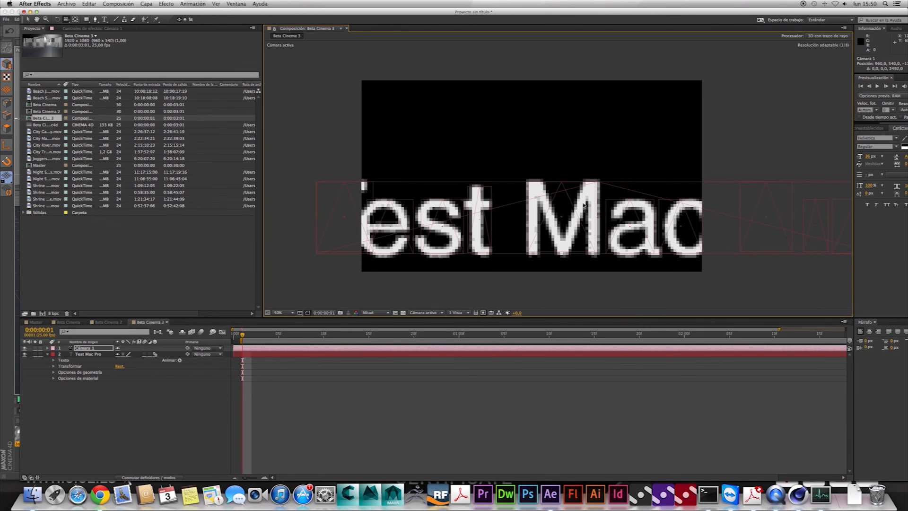
left_click_drag(573, 203, 345, 290)
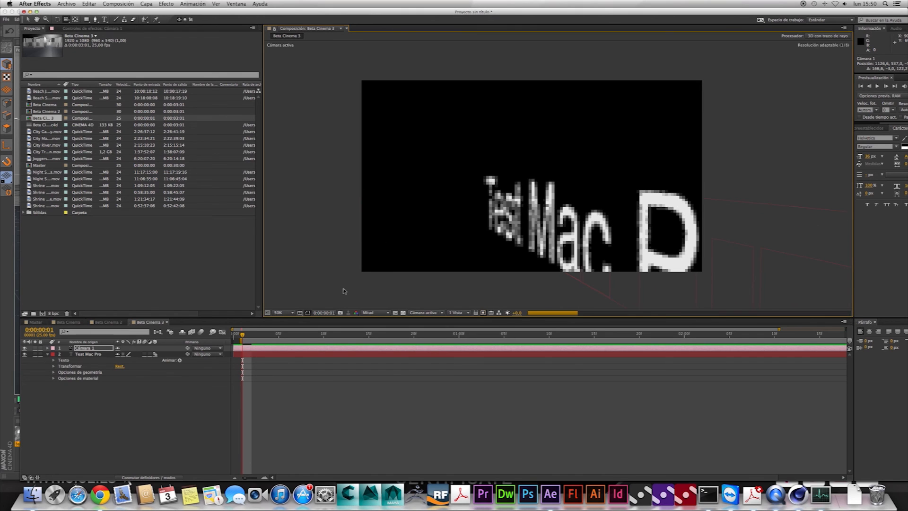
Step: Give the Test Mac Pro text an Angular bevel style with a bevel depth of 0.9
left_click(91, 354)
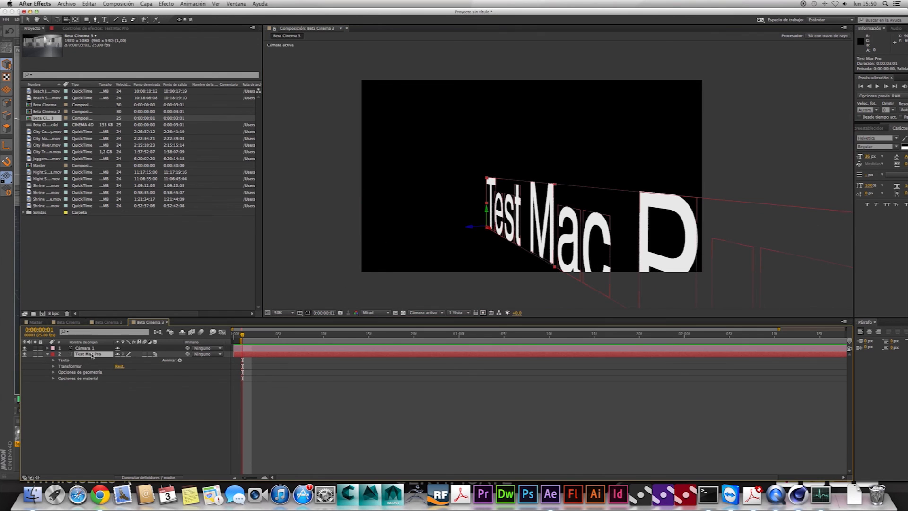
left_click(54, 372)
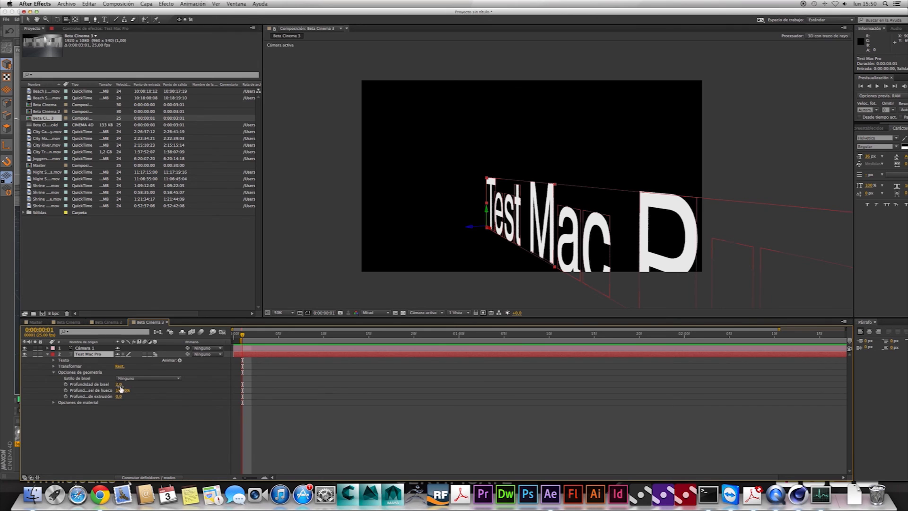
left_click_drag(129, 385, 151, 385)
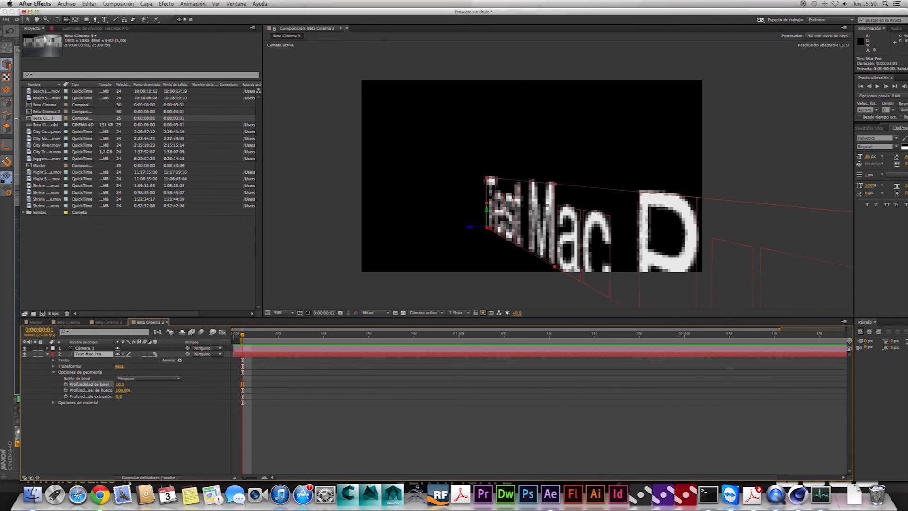
left_click_drag(121, 385, 59, 392)
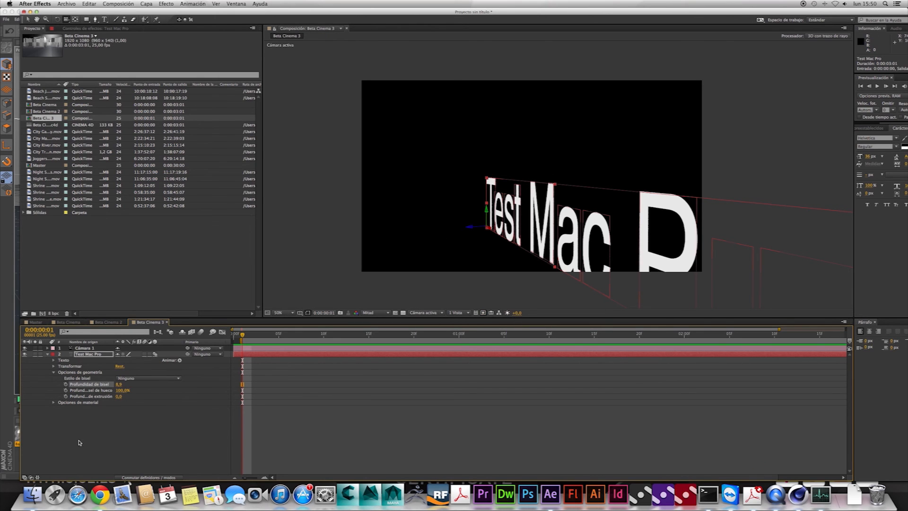
left_click(147, 378)
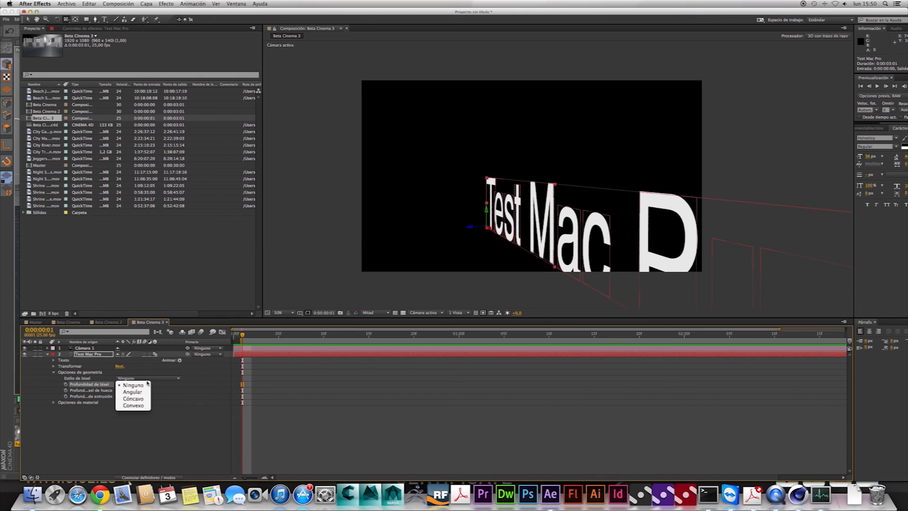
left_click(132, 392)
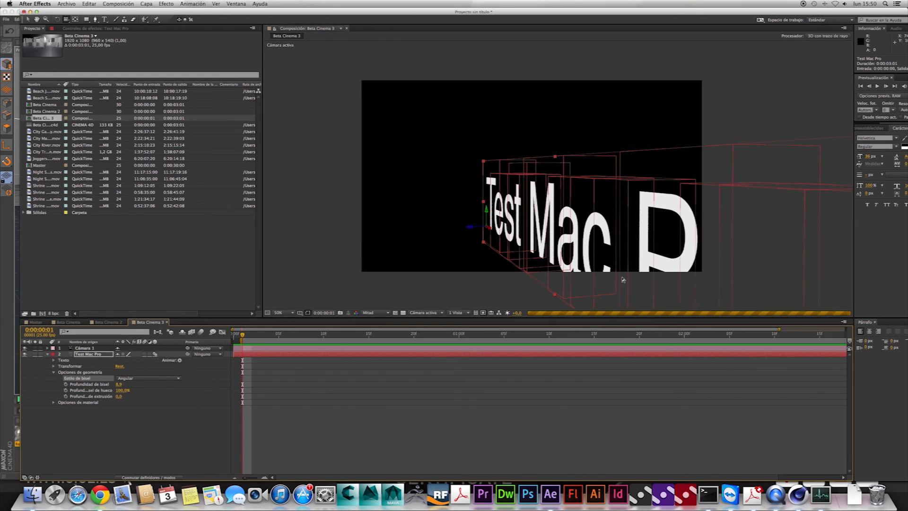
left_click(142, 379)
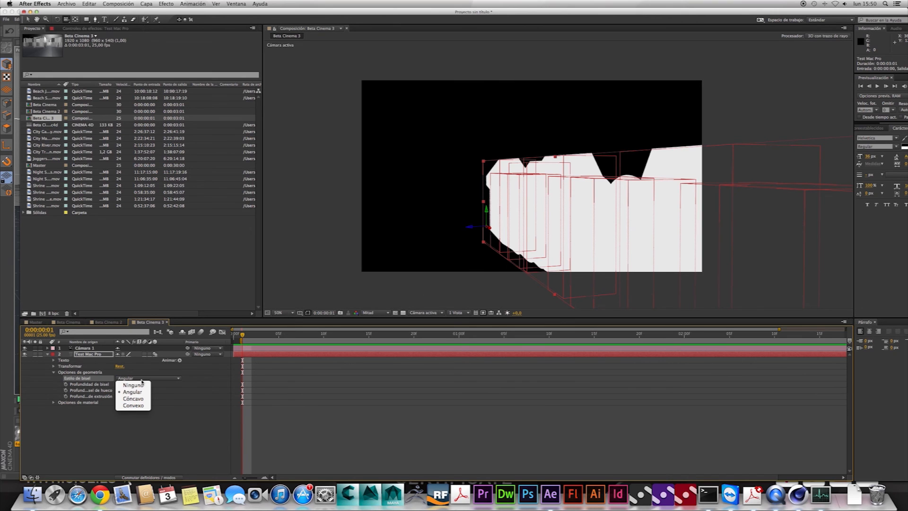
left_click(137, 392)
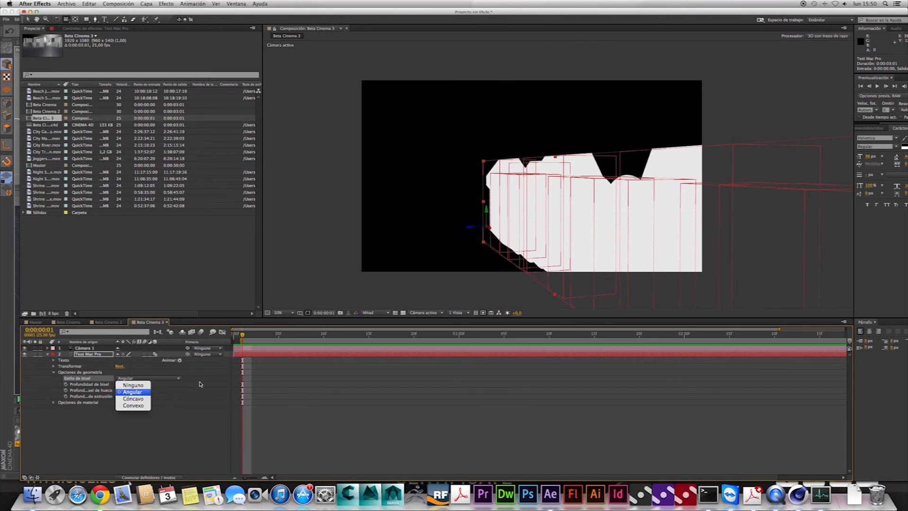
left_click_drag(124, 385, 87, 385)
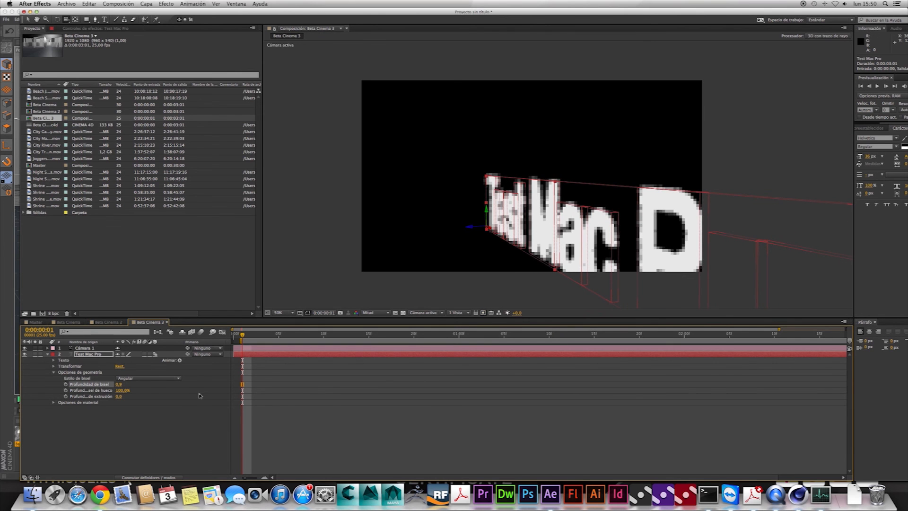
Step: Orbit the camera to the text's opposite side and set its bevel depth to 7.9, checking the material options
left_click_drag(546, 297, 532, 258)
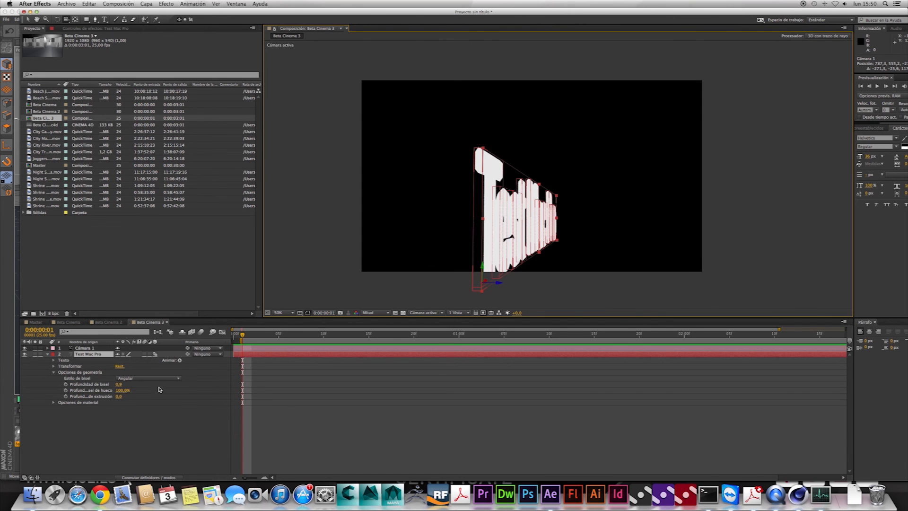
left_click_drag(122, 386, 221, 392)
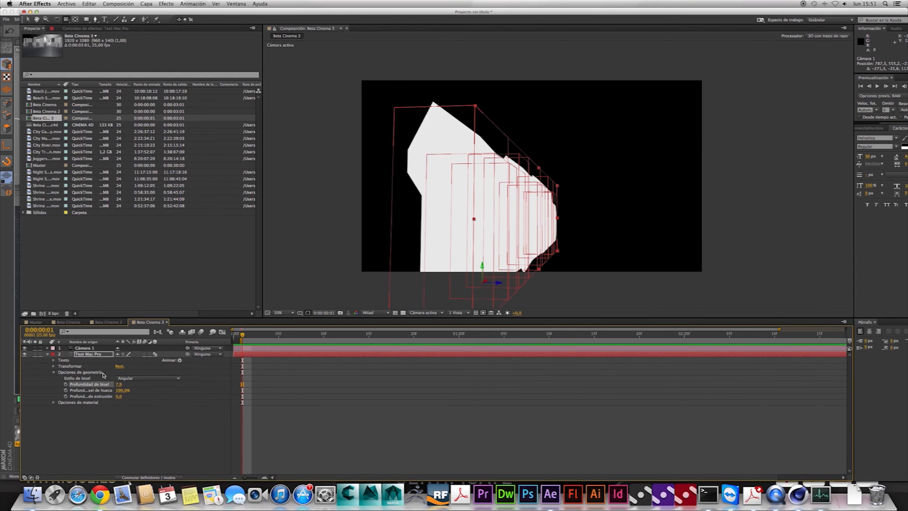
left_click(54, 404)
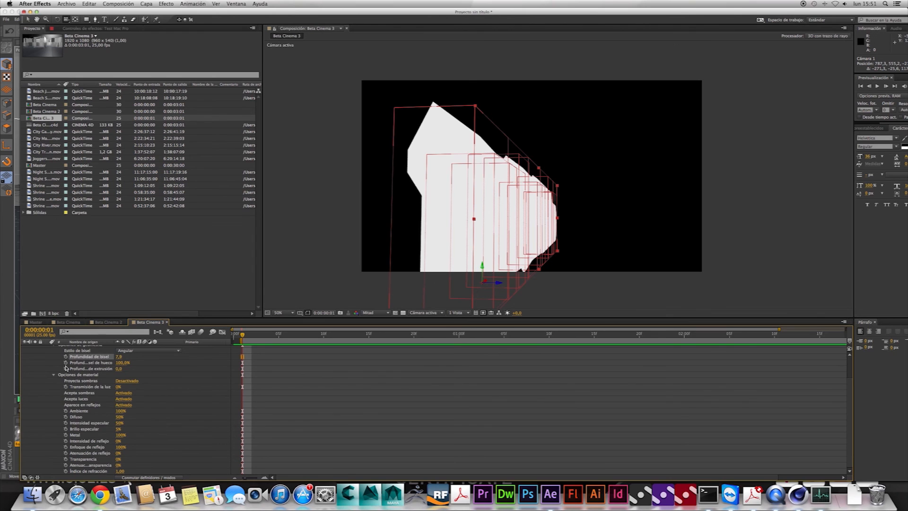
left_click(54, 375)
Step: Set the text's extrusion depth to 365 and bevel depth to 0, and orbit the camera around to its front
left_click_drag(121, 400, 40, 385)
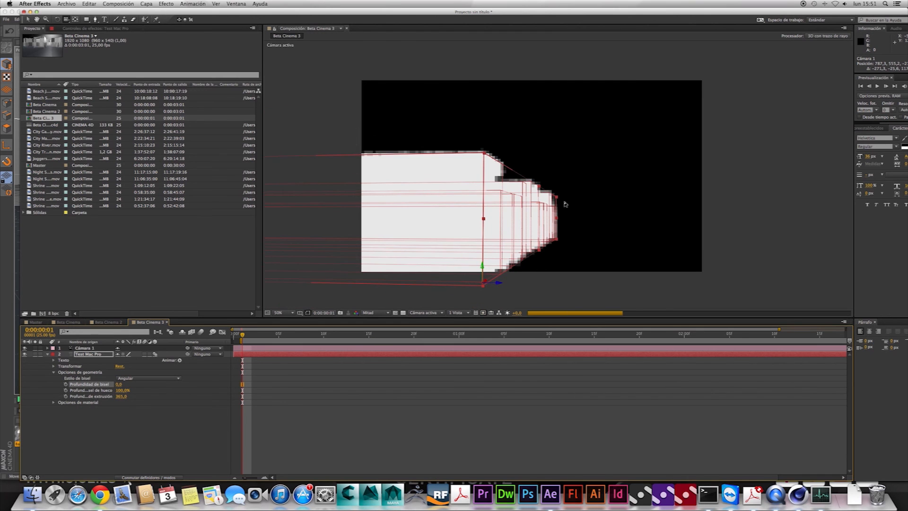
left_click_drag(581, 177, 520, 194)
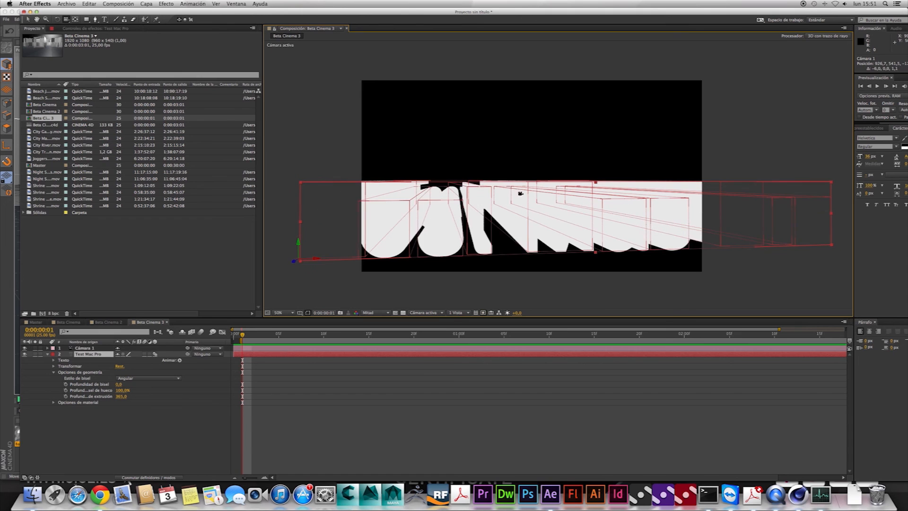
Step: Add a light with its default settings and orbit the camera to show the text's front and extruded sides
right_click(99, 404)
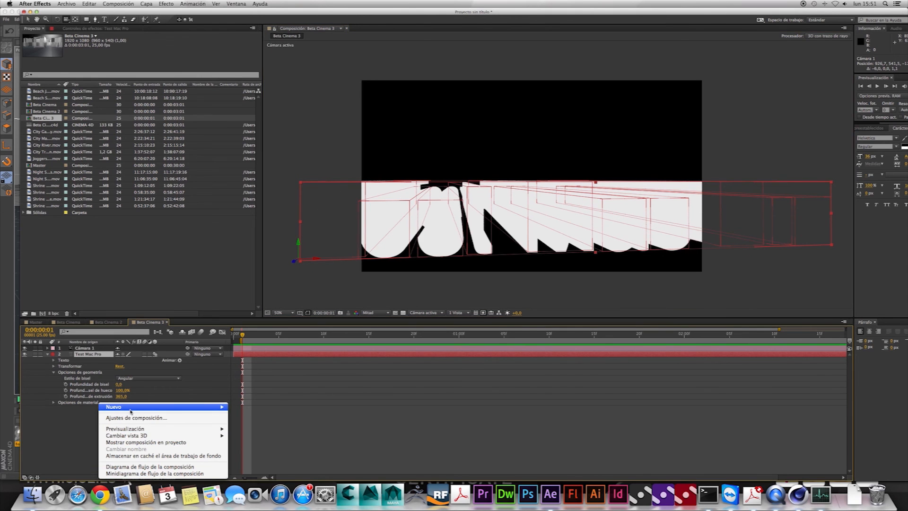
mouse_move(130, 411)
left_click(253, 431)
left_click(531, 328)
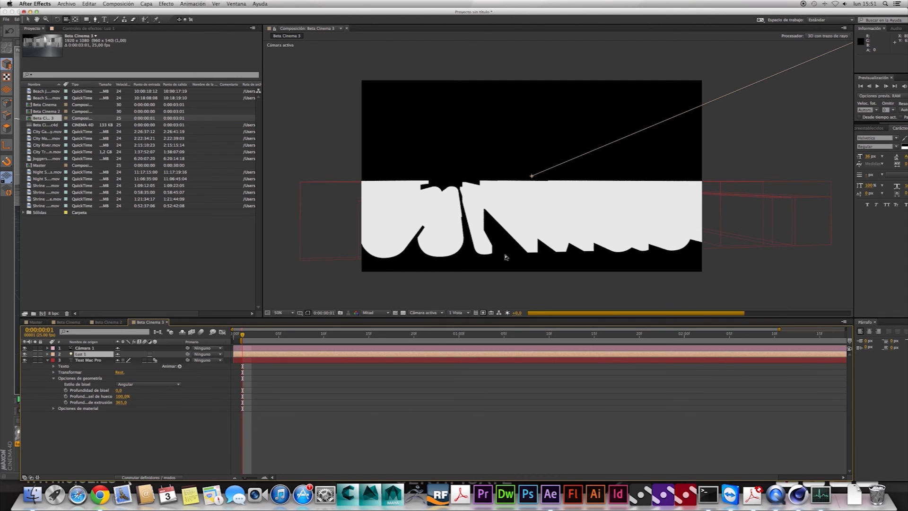
left_click_drag(534, 175, 552, 179)
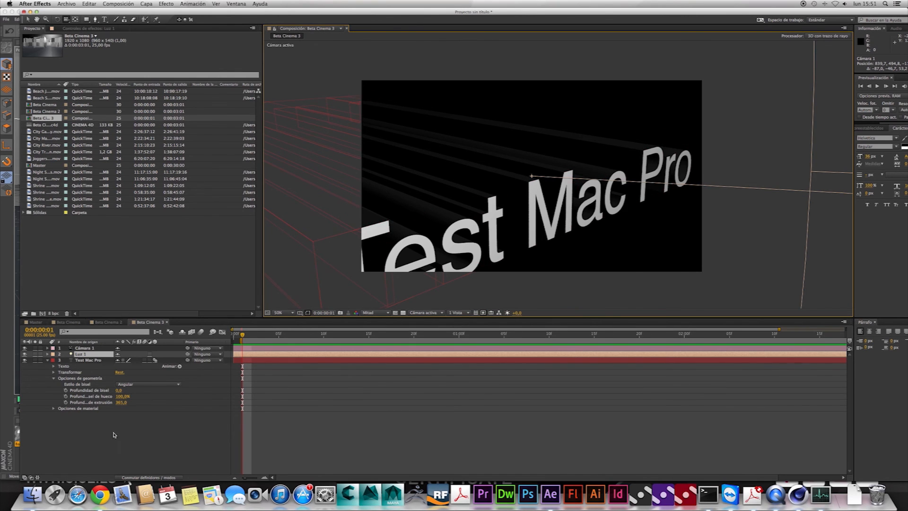
Step: Switch the composition to four views and move the light up about 223 px in the front view
left_click(572, 338)
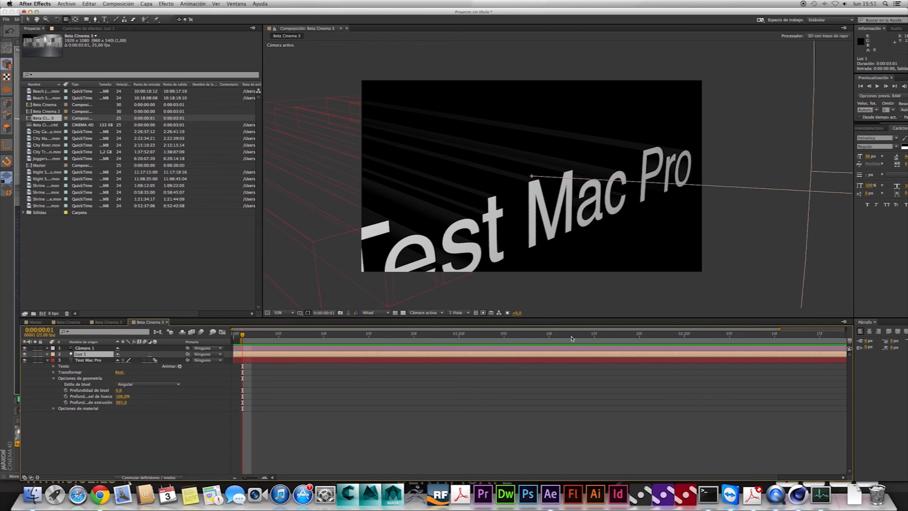
left_click(458, 313)
left_click(492, 344)
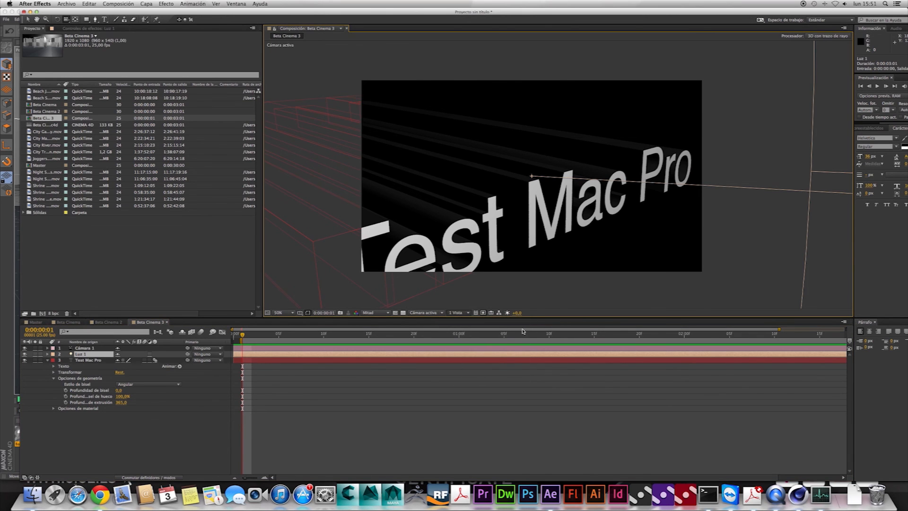
left_click(420, 215)
key("v")
left_click_drag(420, 222, 421, 192)
Step: Return the composition to a single active camera view and deselect the text layer
left_click(683, 103)
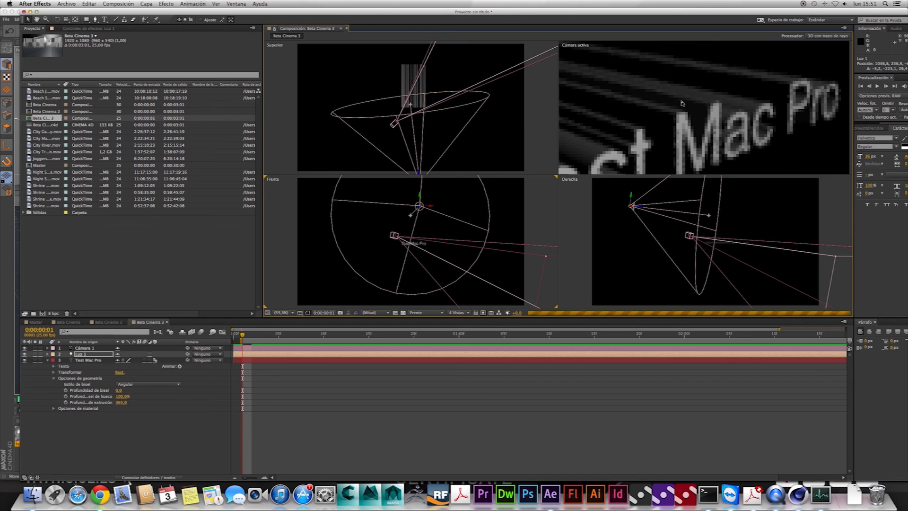
left_click(377, 313)
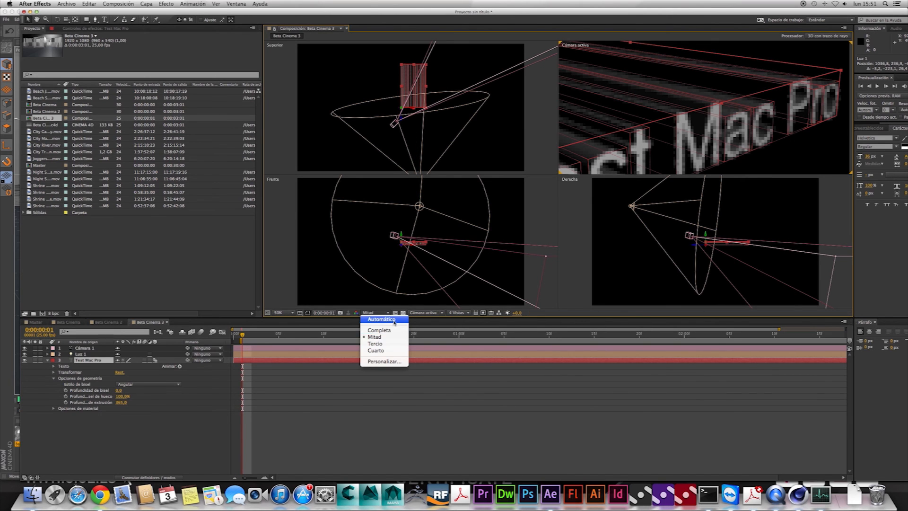
left_click(453, 314)
left_click(455, 313)
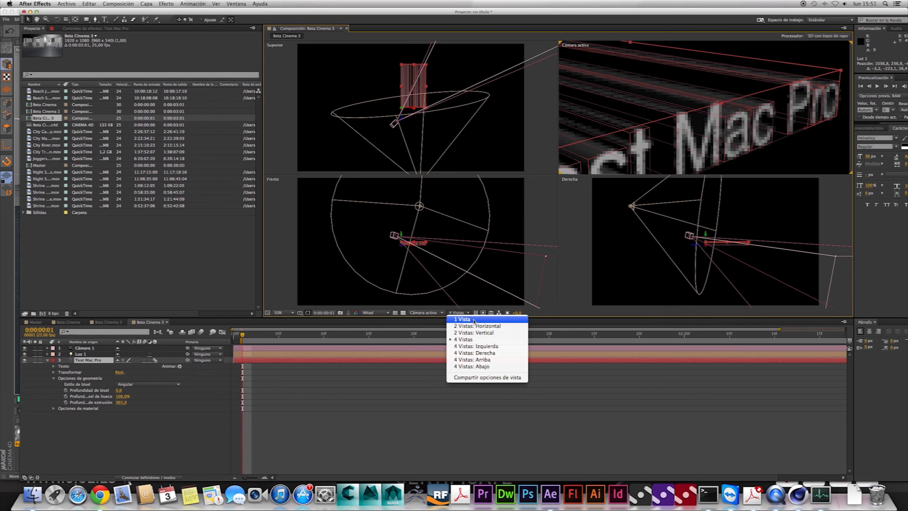
left_click(503, 320)
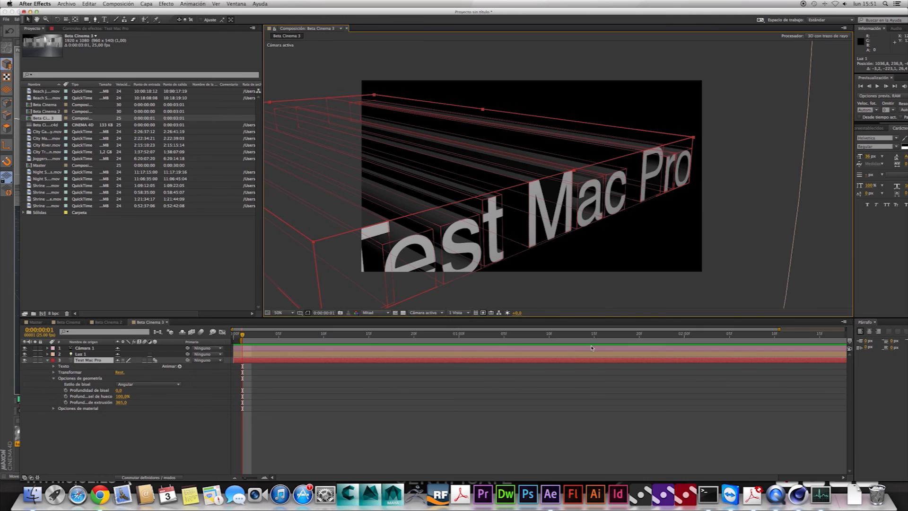
left_click(592, 384)
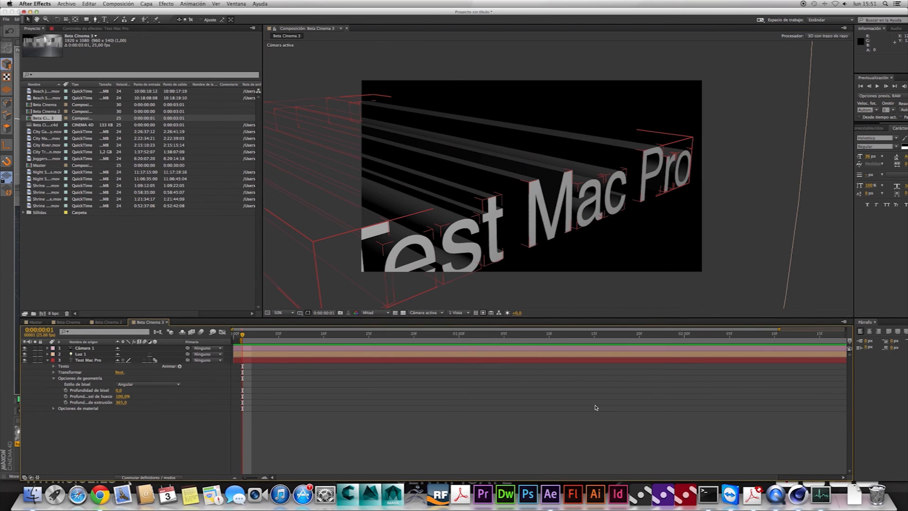